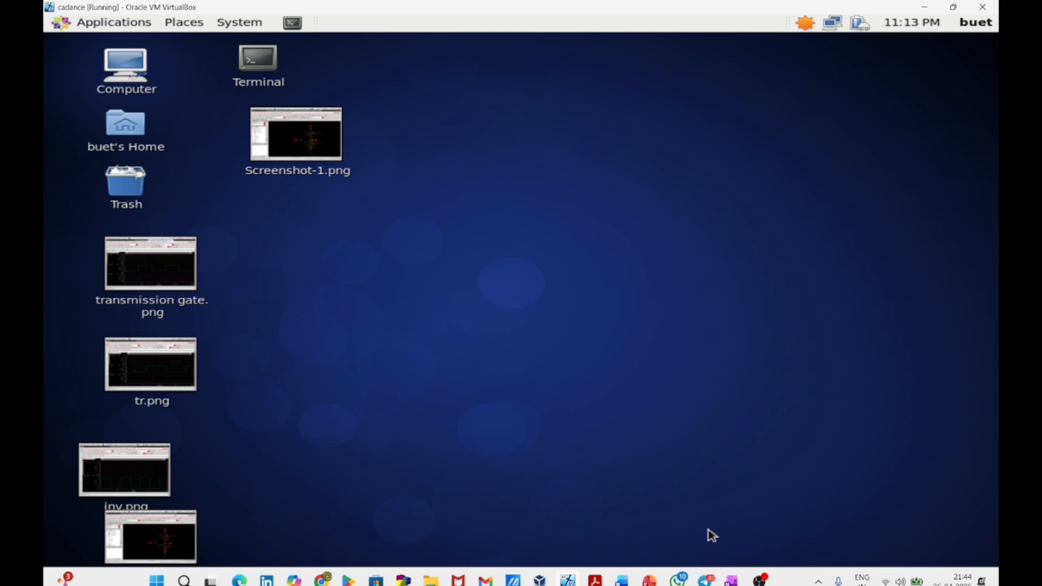
# Switch to OneNote and handwrite the underlined title "CMOS VLSI - AND gate" at the top of the blank page
pyautogui.click(732, 579)
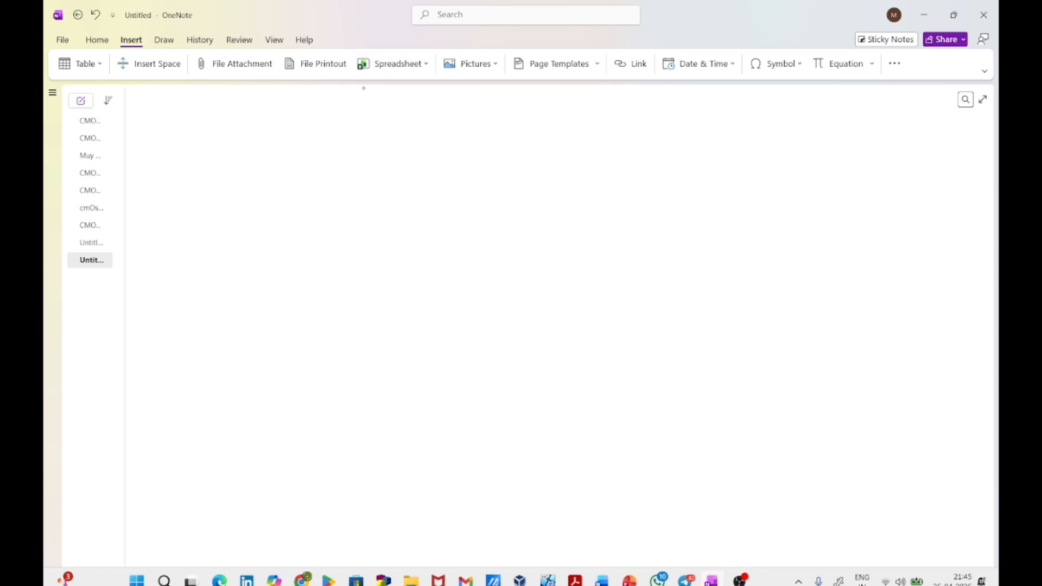
pyautogui.moveTo(382, 92)
pyautogui.mouseDown()
pyautogui.moveTo(380, 107)
pyautogui.moveTo(482, 93)
pyautogui.mouseUp()
pyautogui.moveTo(489, 92)
pyautogui.mouseDown()
pyautogui.moveTo(490, 108)
pyautogui.moveTo(503, 108)
pyautogui.mouseUp()
pyautogui.moveTo(515, 94)
pyautogui.mouseDown()
pyautogui.moveTo(500, 108)
pyautogui.moveTo(535, 92)
pyautogui.mouseUp()
pyautogui.moveTo(527, 92)
pyautogui.mouseDown()
pyautogui.moveTo(525, 109)
pyautogui.moveTo(535, 107)
pyautogui.mouseUp()
pyautogui.moveTo(551, 100); pyautogui.dragTo(594, 108)
pyautogui.moveTo(581, 102)
pyautogui.mouseDown()
pyautogui.moveTo(617, 91)
pyautogui.moveTo(625, 108)
pyautogui.mouseUp()
pyautogui.moveTo(624, 91)
pyautogui.mouseDown()
pyautogui.moveTo(626, 108)
pyautogui.moveTo(689, 105)
pyautogui.mouseUp()
pyautogui.moveTo(701, 90)
pyautogui.mouseDown()
pyautogui.moveTo(700, 105)
pyautogui.moveTo(707, 95)
pyautogui.mouseUp()
pyautogui.moveTo(708, 101); pyautogui.dragTo(722, 105)
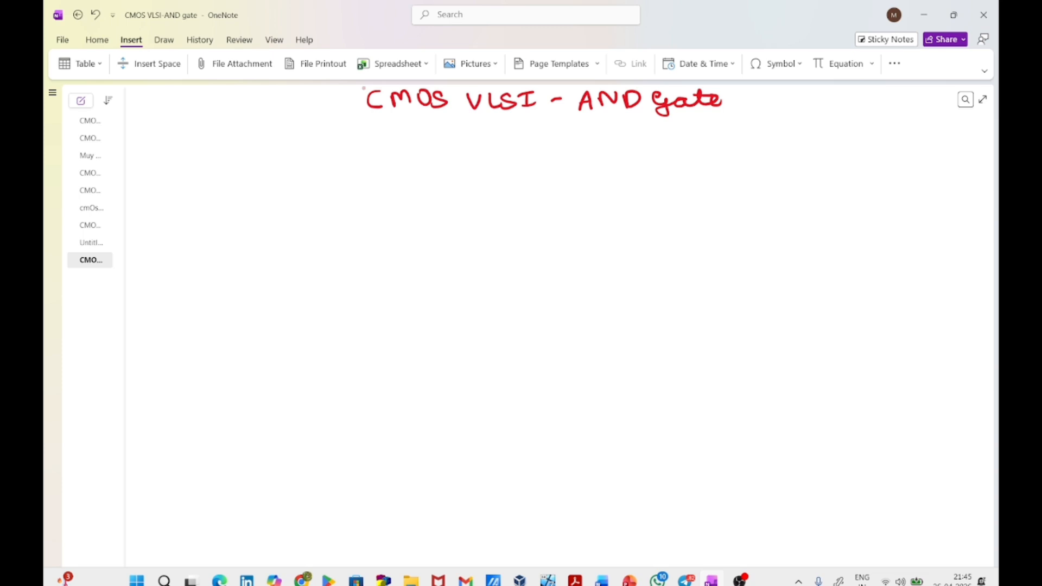
pyautogui.moveTo(374, 125)
pyautogui.mouseDown()
pyautogui.moveTo(550, 123)
pyautogui.moveTo(713, 138)
pyautogui.mouseUp()
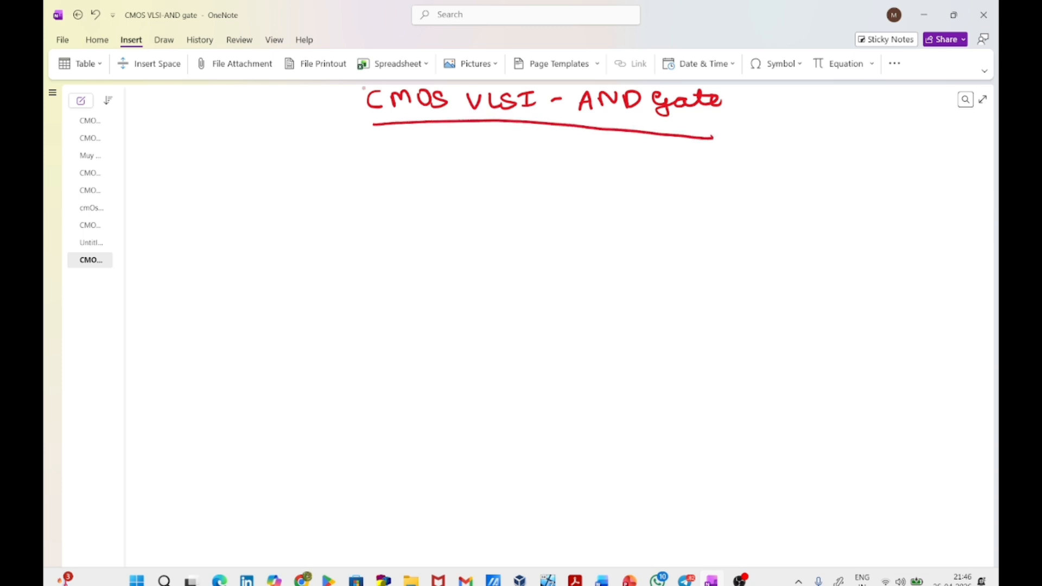
# Write the underlined heading "symbol" and draw a two-input AND gate symbol with its output line beneath it
pyautogui.moveTo(188, 175)
pyautogui.mouseDown()
pyautogui.moveTo(174, 186)
pyautogui.moveTo(225, 182)
pyautogui.moveTo(248, 162)
pyautogui.moveTo(289, 171)
pyautogui.mouseUp()
pyautogui.moveTo(152, 202); pyautogui.dragTo(295, 189)
pyautogui.moveTo(211, 253)
pyautogui.mouseDown()
pyautogui.moveTo(260, 250)
pyautogui.moveTo(266, 282)
pyautogui.mouseUp()
pyautogui.moveTo(262, 235)
pyautogui.mouseDown()
pyautogui.moveTo(313, 260)
pyautogui.moveTo(266, 281)
pyautogui.mouseUp()
pyautogui.moveTo(315, 259); pyautogui.dragTo(355, 253)
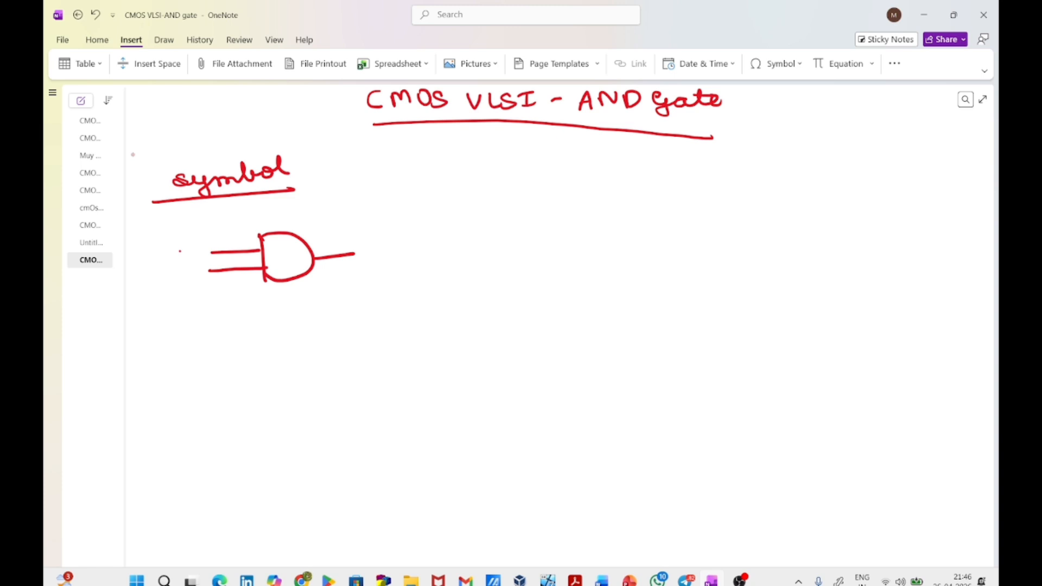
# Label the AND gate inputs A and B and its output y = A.B
pyautogui.moveTo(179, 252); pyautogui.dragTo(193, 248)
pyautogui.moveTo(181, 244)
pyautogui.mouseDown()
pyautogui.moveTo(196, 242)
pyautogui.moveTo(193, 287)
pyautogui.mouseUp()
pyautogui.moveTo(360, 250)
pyautogui.mouseDown()
pyautogui.moveTo(367, 273)
pyautogui.moveTo(389, 250)
pyautogui.mouseUp()
pyautogui.moveTo(380, 260); pyautogui.dragTo(410, 264)
pyautogui.click(420, 258)
pyautogui.moveTo(401, 258); pyautogui.dragTo(429, 263)
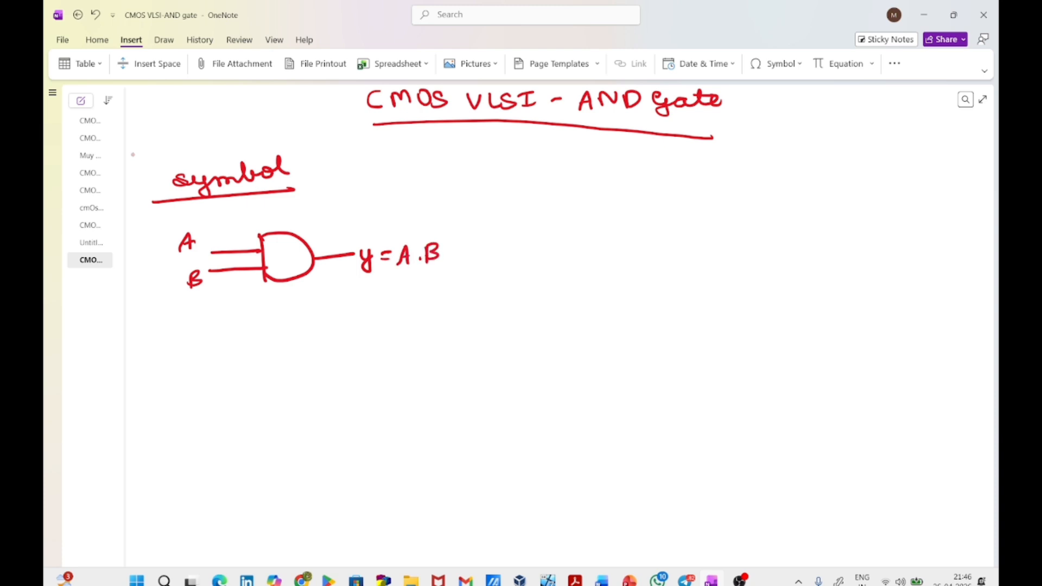
# Write the underlined heading "Truth Table" beside the symbol section
pyautogui.moveTo(633, 168)
pyautogui.mouseDown()
pyautogui.moveTo(654, 165)
pyautogui.moveTo(647, 183)
pyautogui.mouseUp()
pyautogui.moveTo(657, 174)
pyautogui.mouseDown()
pyautogui.moveTo(706, 166)
pyautogui.moveTo(716, 179)
pyautogui.moveTo(702, 170)
pyautogui.mouseUp()
pyautogui.moveTo(729, 165)
pyautogui.mouseDown()
pyautogui.moveTo(752, 164)
pyautogui.moveTo(742, 177)
pyautogui.mouseUp()
pyautogui.moveTo(758, 169)
pyautogui.mouseDown()
pyautogui.moveTo(749, 174)
pyautogui.moveTo(763, 177)
pyautogui.mouseUp()
pyautogui.moveTo(766, 172); pyautogui.dragTo(785, 174)
pyautogui.moveTo(787, 172)
pyautogui.mouseDown()
pyautogui.moveTo(803, 167)
pyautogui.moveTo(780, 175)
pyautogui.mouseUp()
pyautogui.moveTo(636, 191); pyautogui.dragTo(781, 184)
# Draw the truth table's three columns headed A, B and y, with a top border and a line under the headings
pyautogui.moveTo(660, 210); pyautogui.dragTo(658, 312)
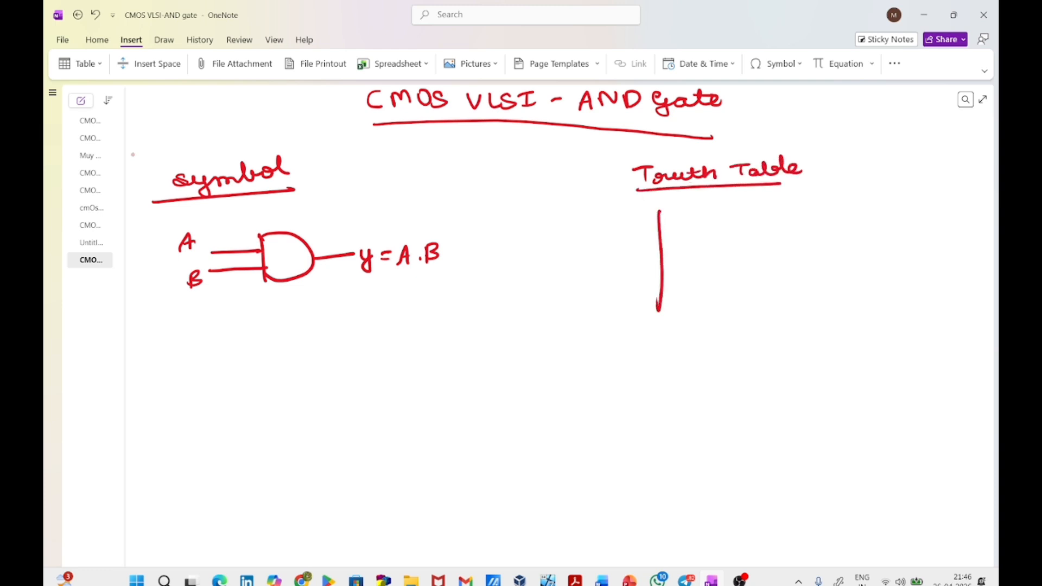
pyautogui.moveTo(674, 233); pyautogui.dragTo(690, 232)
pyautogui.moveTo(677, 224)
pyautogui.mouseDown()
pyautogui.moveTo(709, 215)
pyautogui.moveTo(709, 319)
pyautogui.mouseUp()
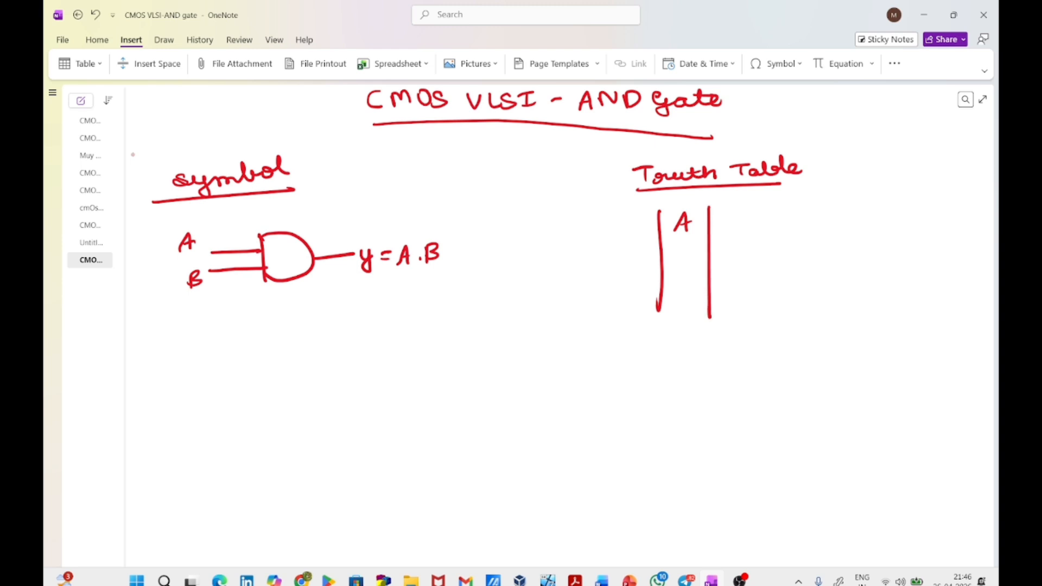
pyautogui.moveTo(736, 214)
pyautogui.mouseDown()
pyautogui.moveTo(765, 252)
pyautogui.moveTo(770, 304)
pyautogui.mouseUp()
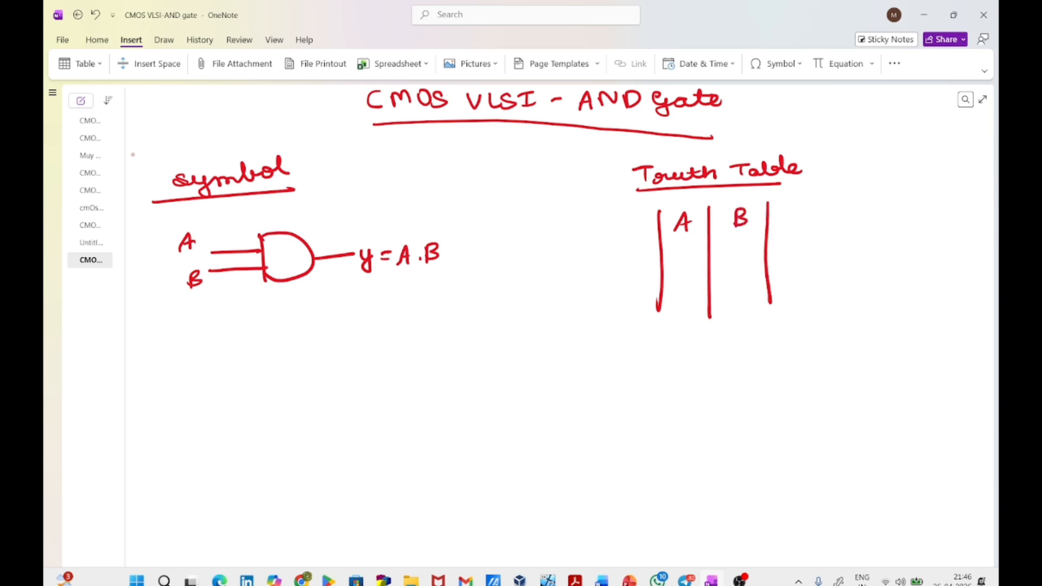
pyautogui.moveTo(798, 208)
pyautogui.mouseDown()
pyautogui.moveTo(813, 207)
pyautogui.moveTo(801, 231)
pyautogui.moveTo(838, 303)
pyautogui.mouseUp()
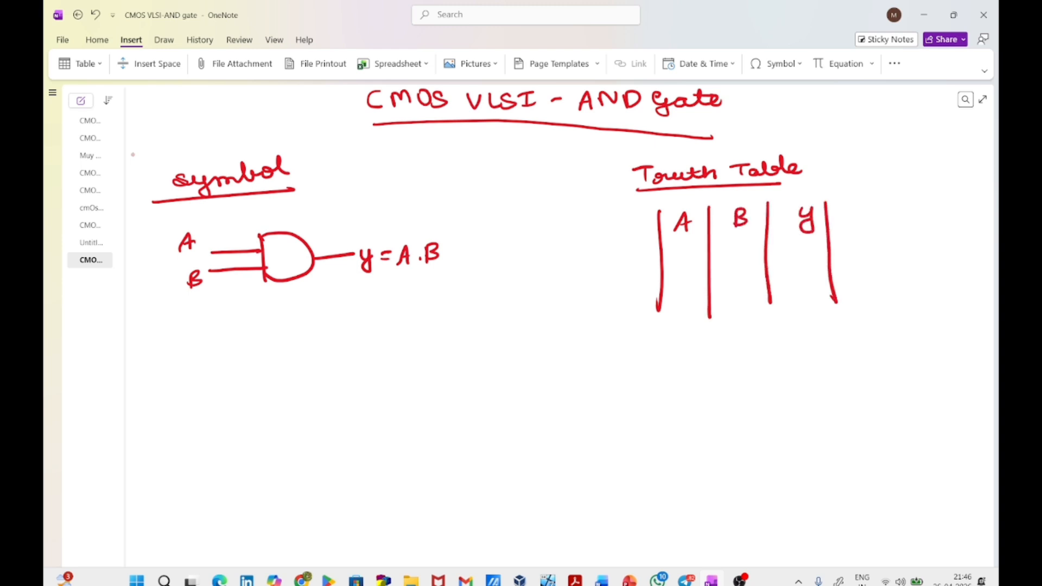
pyautogui.moveTo(657, 208); pyautogui.dragTo(826, 202)
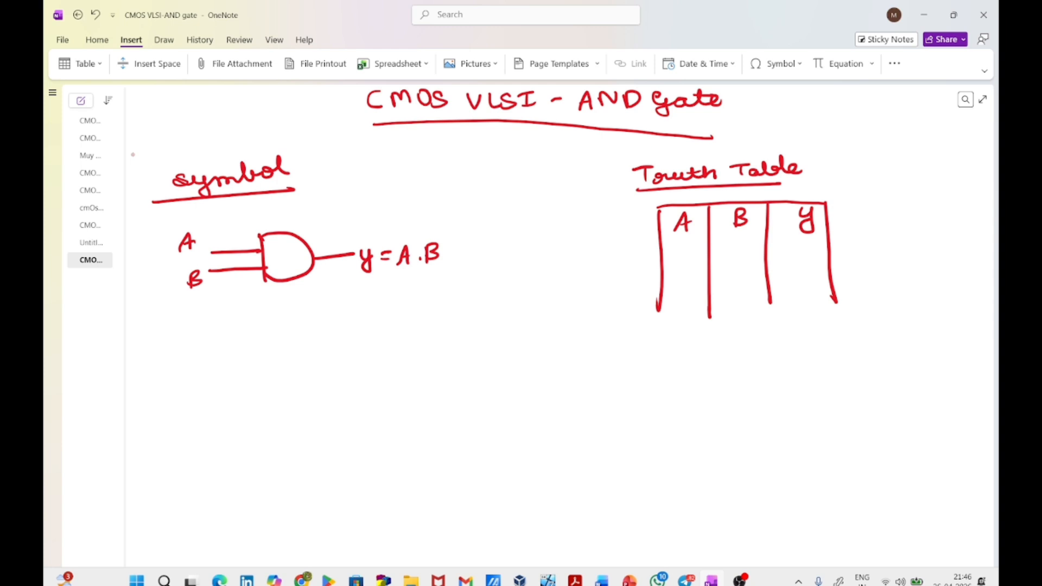
pyautogui.moveTo(656, 239); pyautogui.dragTo(830, 244)
# Fill columns A and B with the input combinations 0 0, 0 1, 1 0 and 1 1
pyautogui.moveTo(682, 248); pyautogui.dragTo(742, 250)
pyautogui.moveTo(682, 282); pyautogui.dragTo(744, 300)
pyautogui.moveTo(681, 325); pyautogui.dragTo(681, 342)
pyautogui.moveTo(748, 322); pyautogui.dragTo(746, 324)
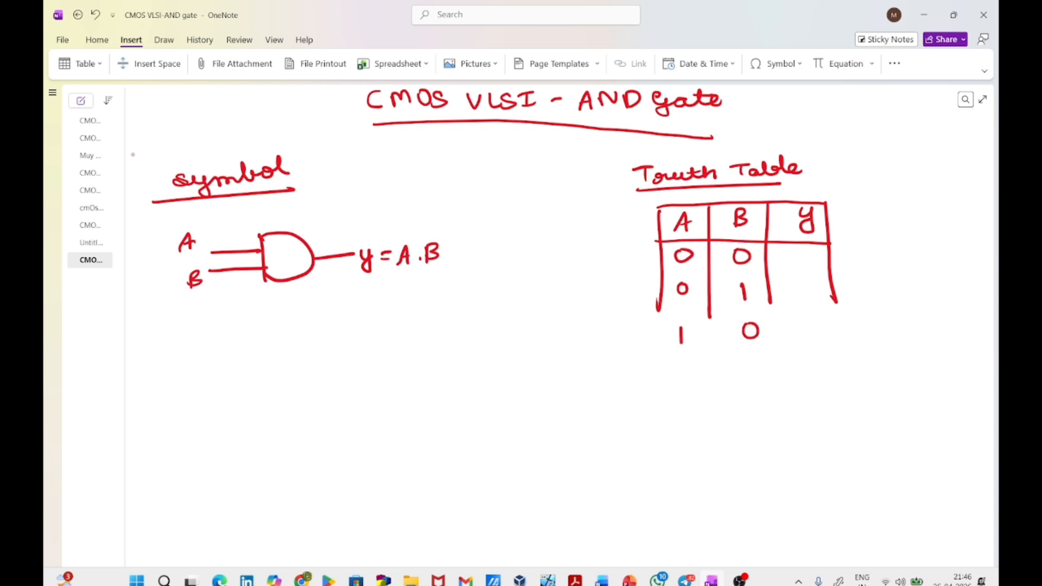
pyautogui.moveTo(682, 359); pyautogui.dragTo(683, 380)
pyautogui.moveTo(749, 358); pyautogui.dragTo(751, 378)
# Extend the truth table's four vertical lines down past the last input row
pyautogui.moveTo(709, 313); pyautogui.dragTo(708, 384)
pyautogui.moveTo(656, 304); pyautogui.dragTo(651, 391)
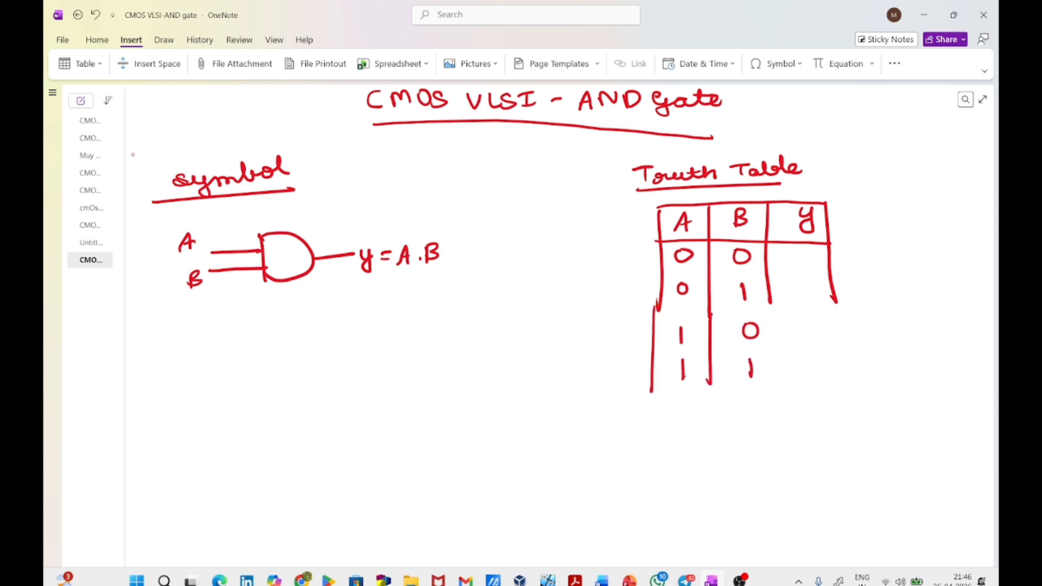
pyautogui.moveTo(769, 303); pyautogui.dragTo(769, 382)
pyautogui.moveTo(836, 298); pyautogui.dragTo(830, 381)
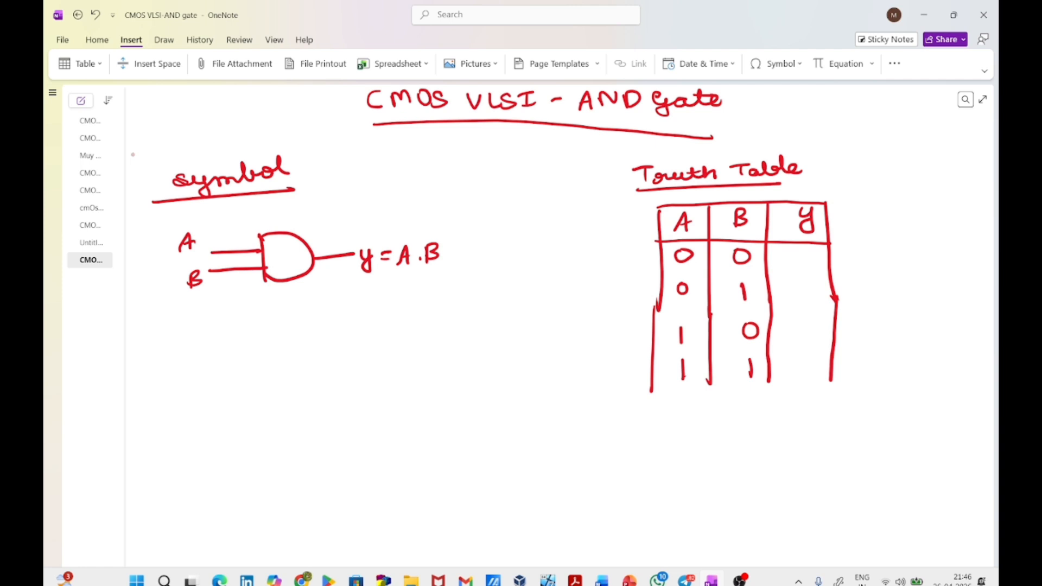
# Enter 0, 0, 0, 1 in the y column, close the table's bottom border and rule the row lines
pyautogui.moveTo(790, 256)
pyautogui.mouseDown()
pyautogui.moveTo(804, 257)
pyautogui.moveTo(791, 255)
pyautogui.moveTo(786, 285)
pyautogui.mouseUp()
pyautogui.moveTo(800, 324); pyautogui.dragTo(798, 378)
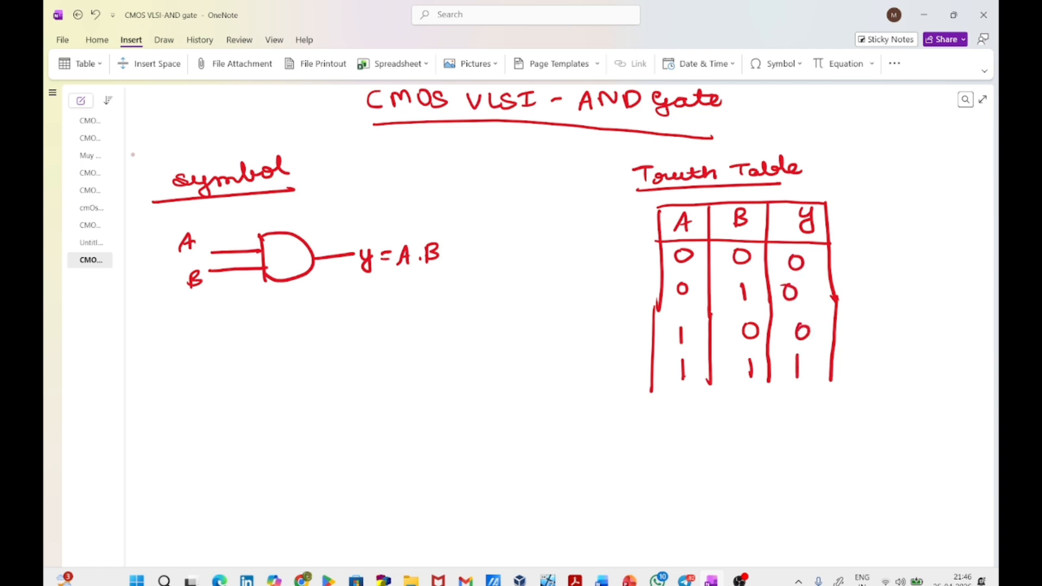
pyautogui.moveTo(648, 395); pyautogui.dragTo(836, 385)
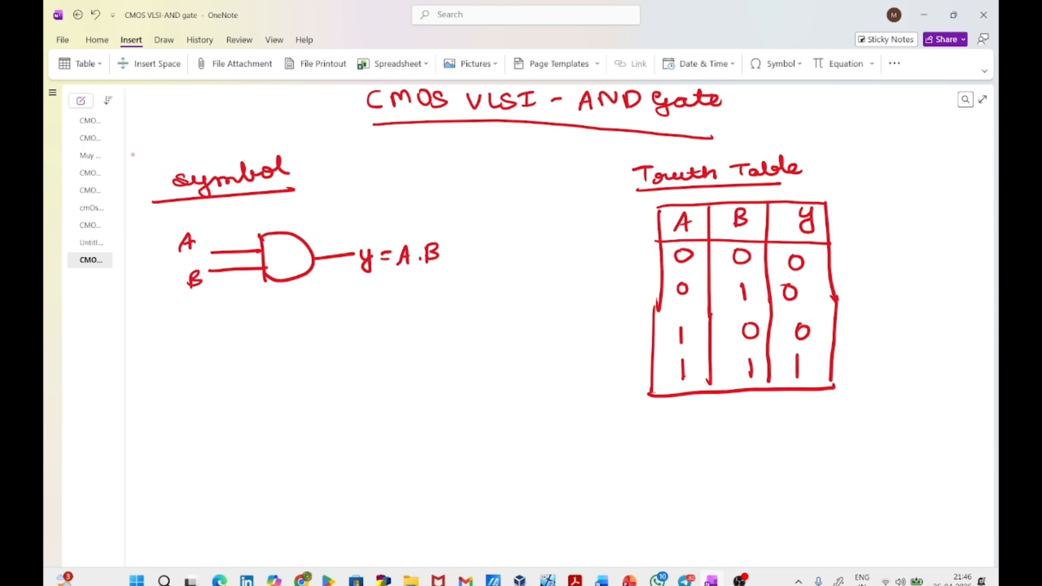
pyautogui.moveTo(649, 354); pyautogui.dragTo(831, 352)
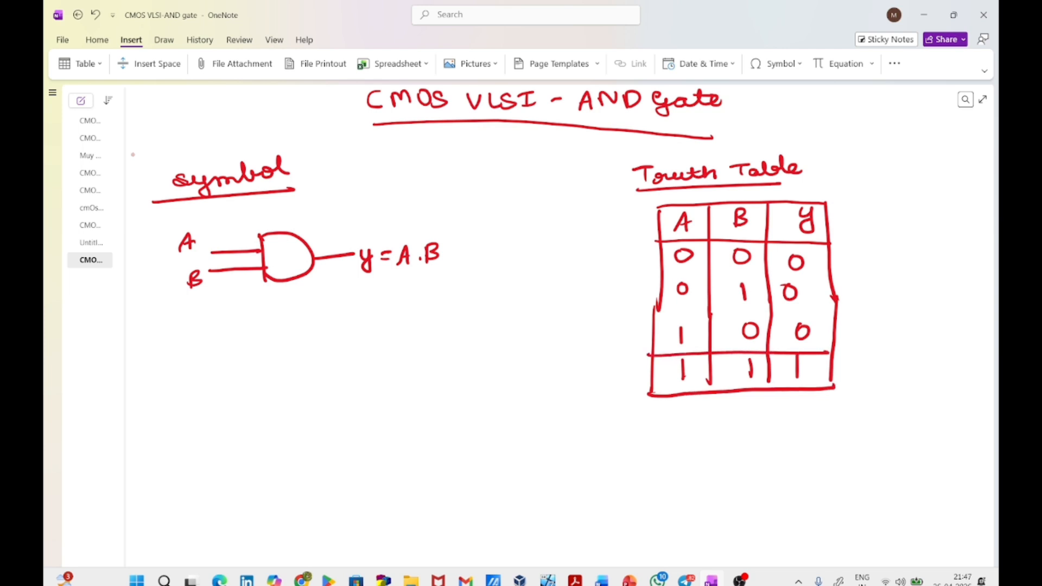
pyautogui.moveTo(659, 313); pyautogui.dragTo(833, 312)
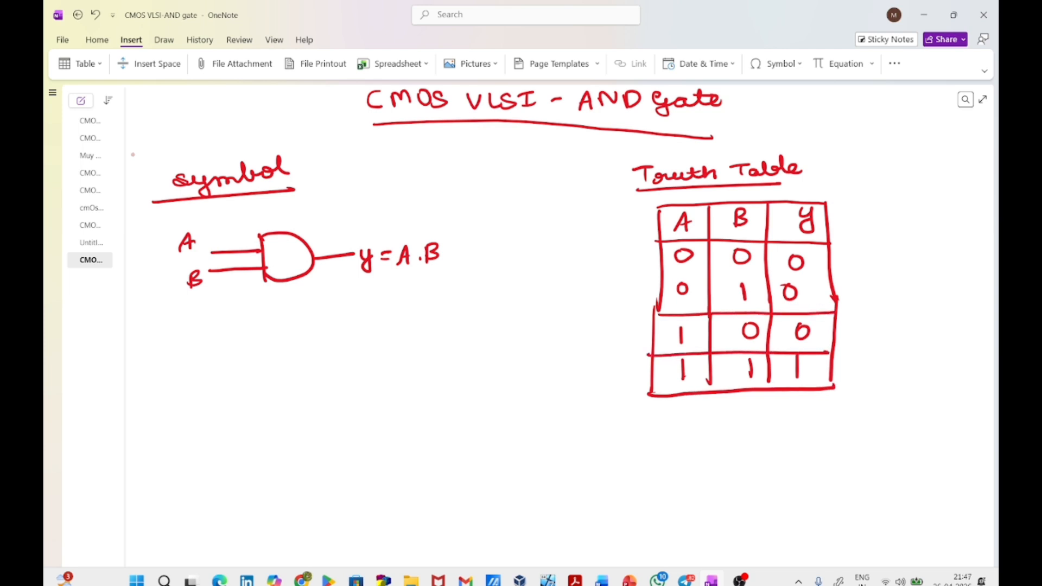
pyautogui.moveTo(662, 276); pyautogui.dragTo(826, 275)
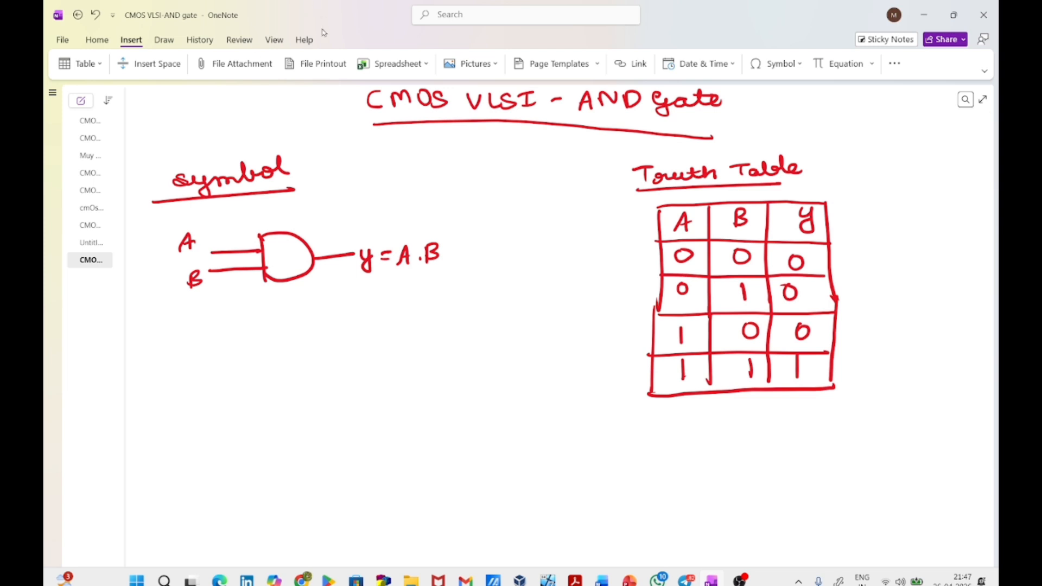
# Write the underlined heading "schematic diagram" in the blank area below the truth table
pyautogui.scroll(-10, 395, 201)
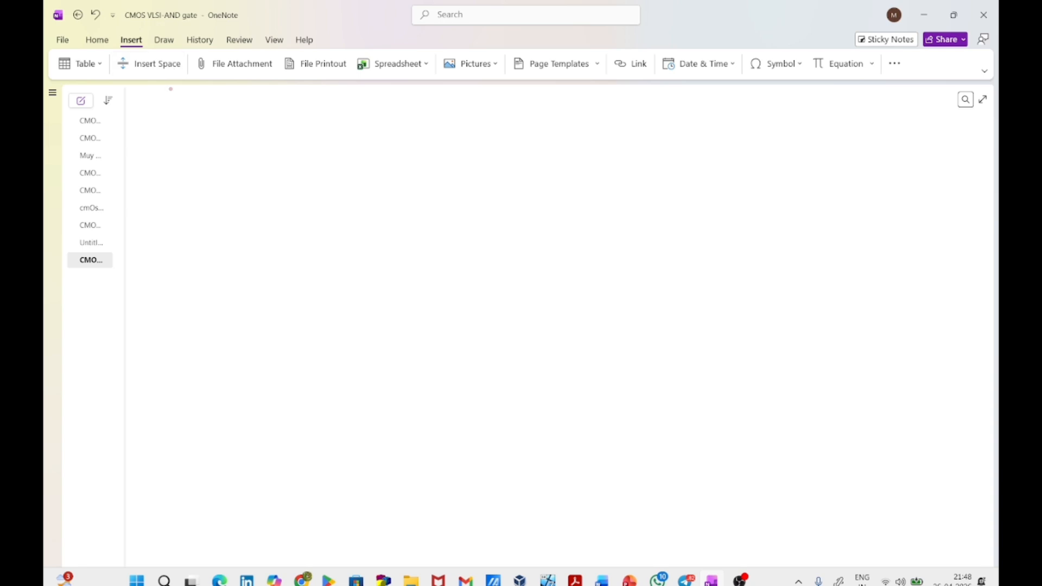
pyautogui.moveTo(226, 115)
pyautogui.mouseDown()
pyautogui.moveTo(214, 130)
pyautogui.moveTo(318, 129)
pyautogui.mouseUp()
pyautogui.moveTo(321, 106)
pyautogui.mouseDown()
pyautogui.moveTo(328, 128)
pyautogui.moveTo(434, 124)
pyautogui.moveTo(429, 133)
pyautogui.moveTo(456, 116)
pyautogui.moveTo(509, 119)
pyautogui.mouseUp()
pyautogui.click(337, 108)
pyautogui.click(413, 106)
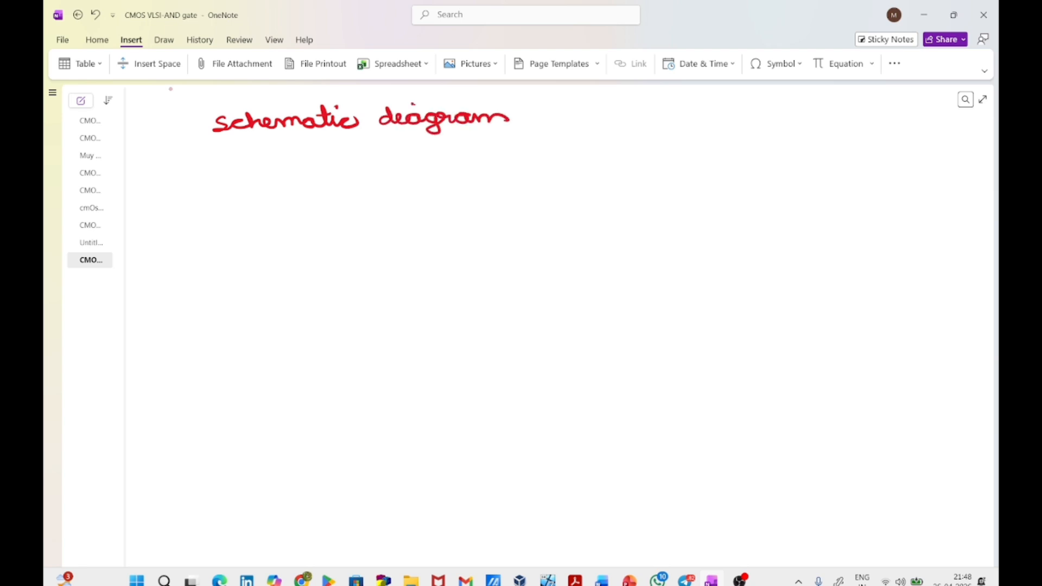
pyautogui.moveTo(398, 105); pyautogui.dragTo(406, 110)
pyautogui.moveTo(235, 147); pyautogui.dragTo(493, 139)
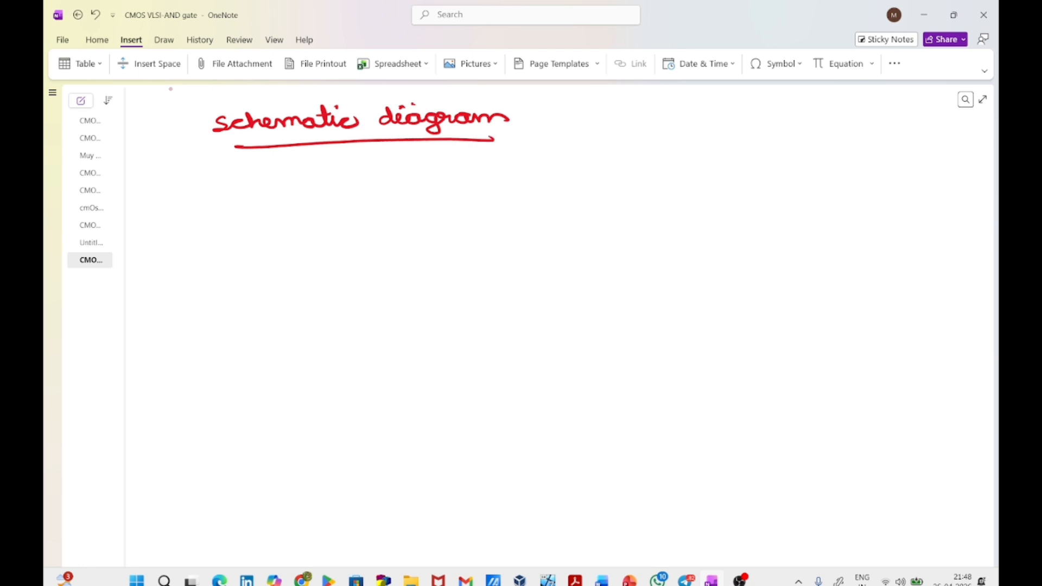
# Draw two series NMOS transistors below the heading, with gate lines, source arrows, a ground symbol and body connections to ground
pyautogui.moveTo(373, 339)
pyautogui.mouseDown()
pyautogui.moveTo(379, 371)
pyautogui.moveTo(341, 419)
pyautogui.moveTo(393, 436)
pyautogui.moveTo(345, 455)
pyautogui.moveTo(408, 508)
pyautogui.mouseUp()
pyautogui.moveTo(321, 373); pyautogui.dragTo(324, 401)
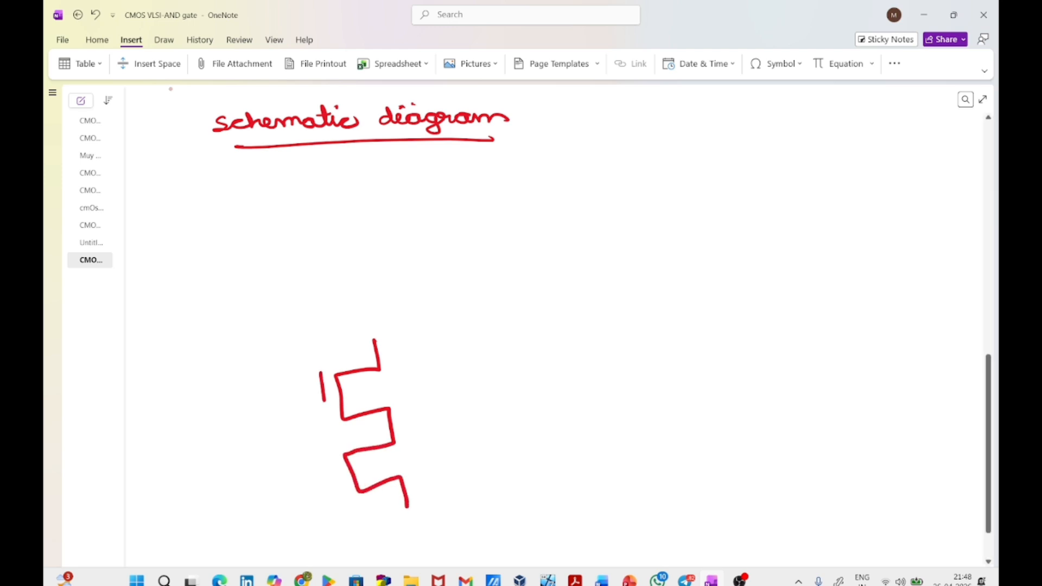
pyautogui.moveTo(329, 459)
pyautogui.mouseDown()
pyautogui.moveTo(331, 493)
pyautogui.moveTo(330, 477)
pyautogui.mouseUp()
pyautogui.moveTo(277, 393)
pyautogui.mouseDown()
pyautogui.moveTo(322, 385)
pyautogui.moveTo(326, 426)
pyautogui.mouseUp()
pyautogui.moveTo(376, 404); pyautogui.dragTo(383, 413)
pyautogui.moveTo(395, 470); pyautogui.dragTo(419, 513)
pyautogui.moveTo(352, 471)
pyautogui.mouseDown()
pyautogui.moveTo(411, 454)
pyautogui.moveTo(407, 490)
pyautogui.mouseUp()
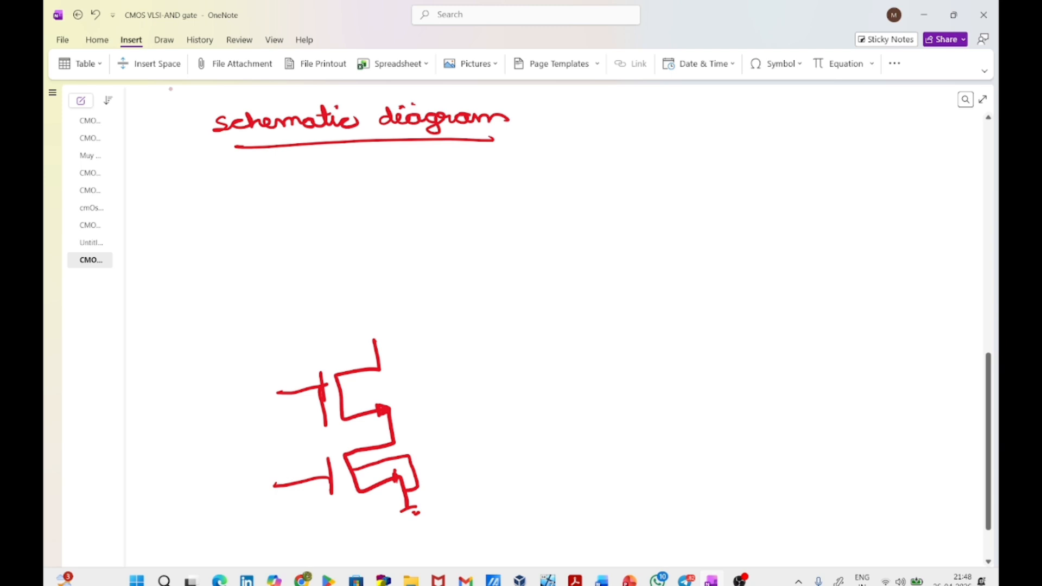
pyautogui.moveTo(339, 395)
pyautogui.mouseDown()
pyautogui.moveTo(404, 389)
pyautogui.moveTo(435, 480)
pyautogui.moveTo(404, 488)
pyautogui.mouseUp()
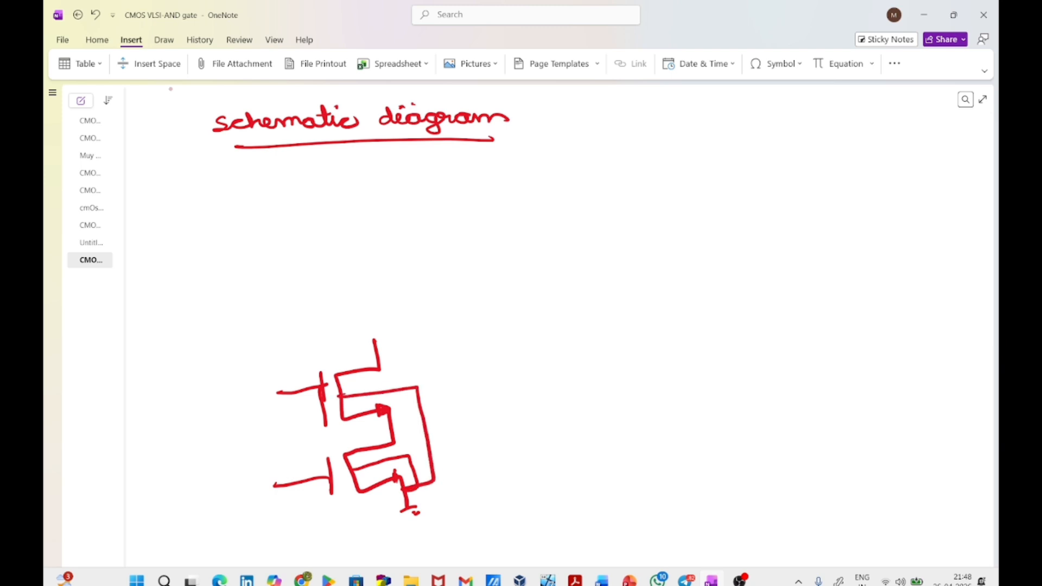
# Label the series transistors' gates G with inputs A and B, and mark their D and S terminals
pyautogui.moveTo(295, 363)
pyautogui.mouseDown()
pyautogui.moveTo(290, 377)
pyautogui.moveTo(297, 371)
pyautogui.mouseUp()
pyautogui.moveTo(300, 447)
pyautogui.mouseDown()
pyautogui.moveTo(298, 459)
pyautogui.moveTo(305, 453)
pyautogui.mouseUp()
pyautogui.moveTo(233, 407); pyautogui.dragTo(248, 403)
pyautogui.moveTo(236, 399); pyautogui.dragTo(250, 395)
pyautogui.moveTo(246, 462); pyautogui.dragTo(245, 485)
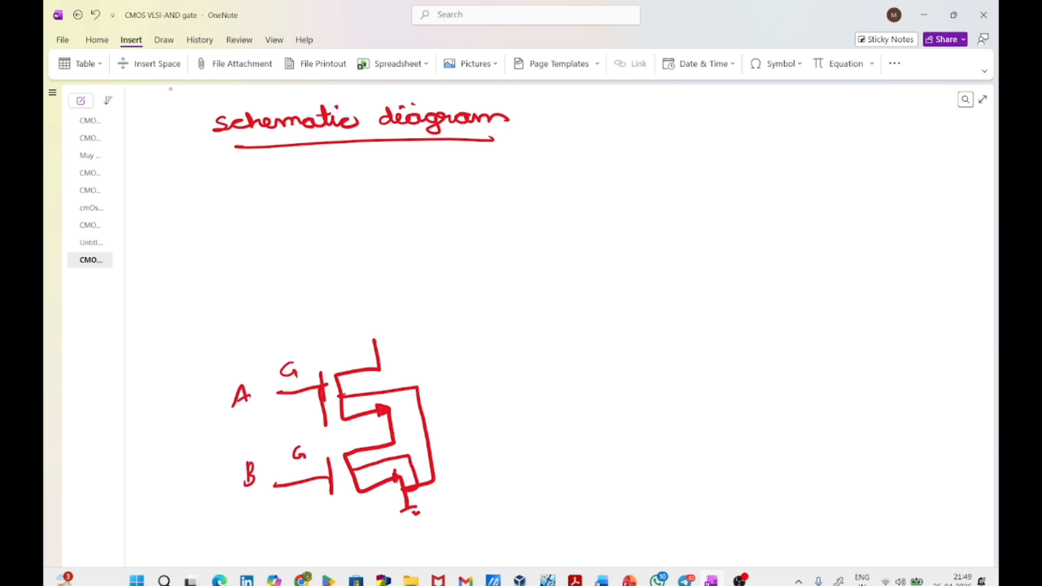
pyautogui.moveTo(389, 348); pyautogui.dragTo(390, 354)
pyautogui.moveTo(403, 407); pyautogui.dragTo(400, 474)
# Extend the top NMOS drain up to a horizontal node line and draw two parallel transistor channels rising from its ends
pyautogui.moveTo(372, 292); pyautogui.dragTo(376, 350)
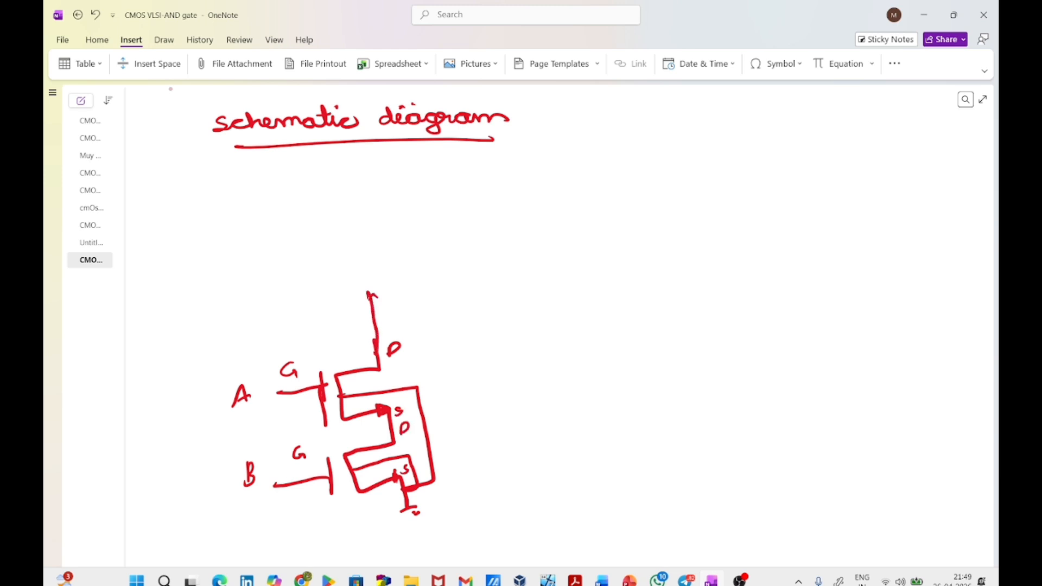
pyautogui.moveTo(266, 297); pyautogui.dragTo(479, 278)
pyautogui.moveTo(369, 285); pyautogui.dragTo(371, 293)
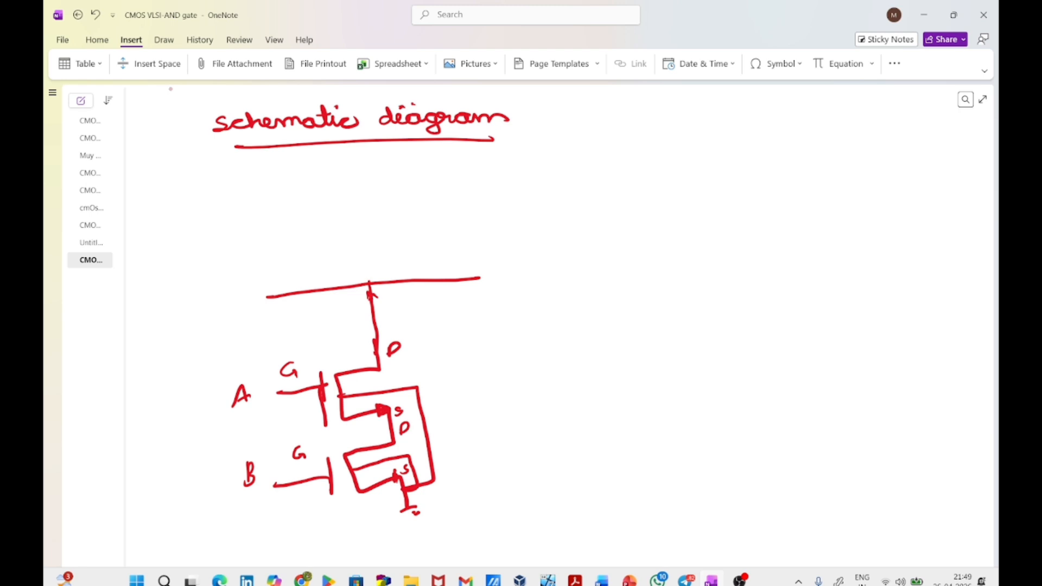
pyautogui.moveTo(261, 214)
pyautogui.mouseDown()
pyautogui.moveTo(241, 236)
pyautogui.moveTo(271, 260)
pyautogui.moveTo(274, 293)
pyautogui.mouseUp()
pyautogui.moveTo(460, 198)
pyautogui.mouseDown()
pyautogui.moveTo(434, 228)
pyautogui.moveTo(478, 278)
pyautogui.mouseUp()
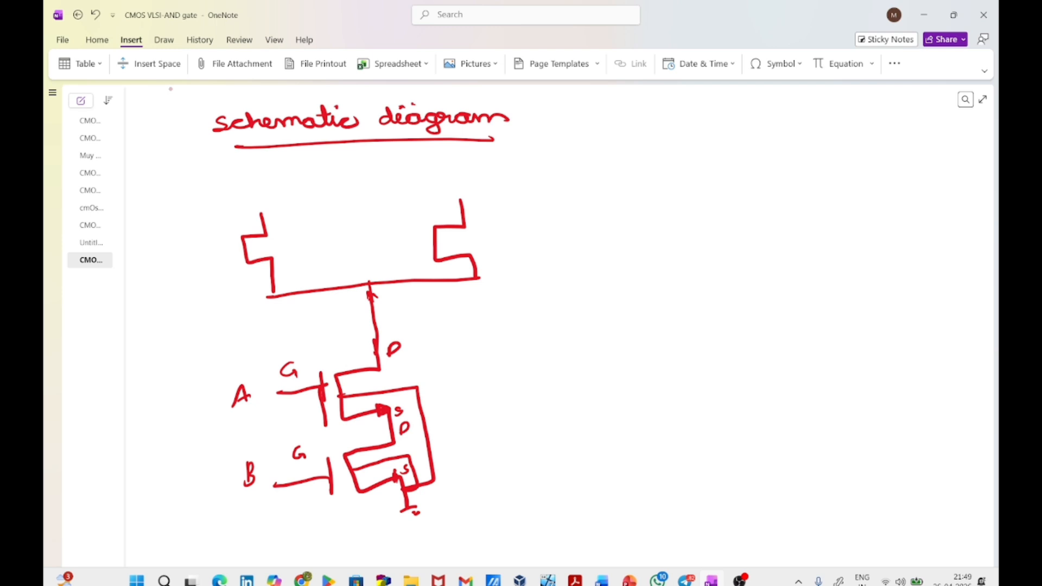
# Add gates with inputs A and B to the two parallel transistors and tie their bodies to their upper terminals
pyautogui.moveTo(232, 234)
pyautogui.mouseDown()
pyautogui.moveTo(237, 265)
pyautogui.moveTo(207, 261)
pyautogui.mouseUp()
pyautogui.moveTo(416, 224); pyautogui.dragTo(422, 260)
pyautogui.moveTo(420, 244); pyautogui.dragTo(378, 248)
pyautogui.moveTo(186, 265); pyautogui.dragTo(196, 255)
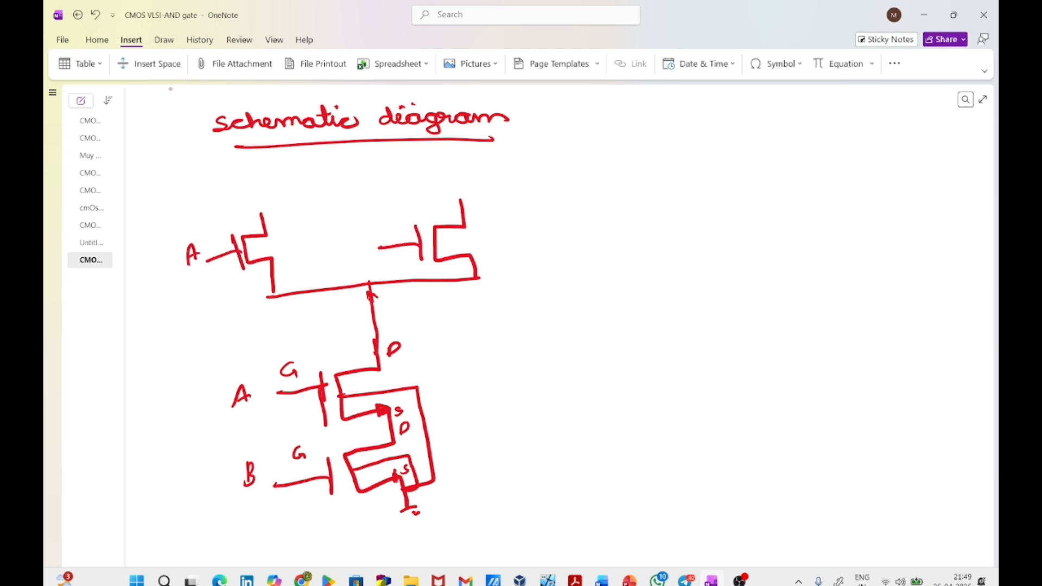
pyautogui.moveTo(370, 230); pyautogui.dragTo(373, 245)
pyautogui.moveTo(246, 250); pyautogui.dragTo(271, 235)
pyautogui.moveTo(436, 245)
pyautogui.mouseDown()
pyautogui.moveTo(461, 243)
pyautogui.moveTo(468, 227)
pyautogui.mouseUp()
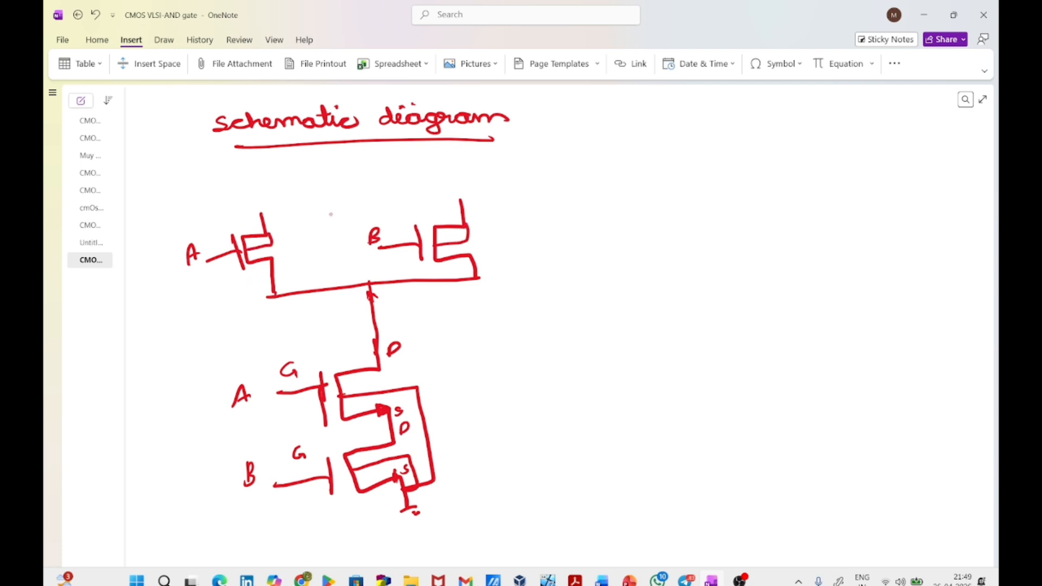
# Join the tops of the parallel transistors to a supply labeled VDD and label the ground symbol gnd
pyautogui.moveTo(260, 211); pyautogui.dragTo(460, 199)
pyautogui.moveTo(333, 175)
pyautogui.mouseDown()
pyautogui.moveTo(333, 201)
pyautogui.moveTo(353, 165)
pyautogui.moveTo(370, 180)
pyautogui.mouseUp()
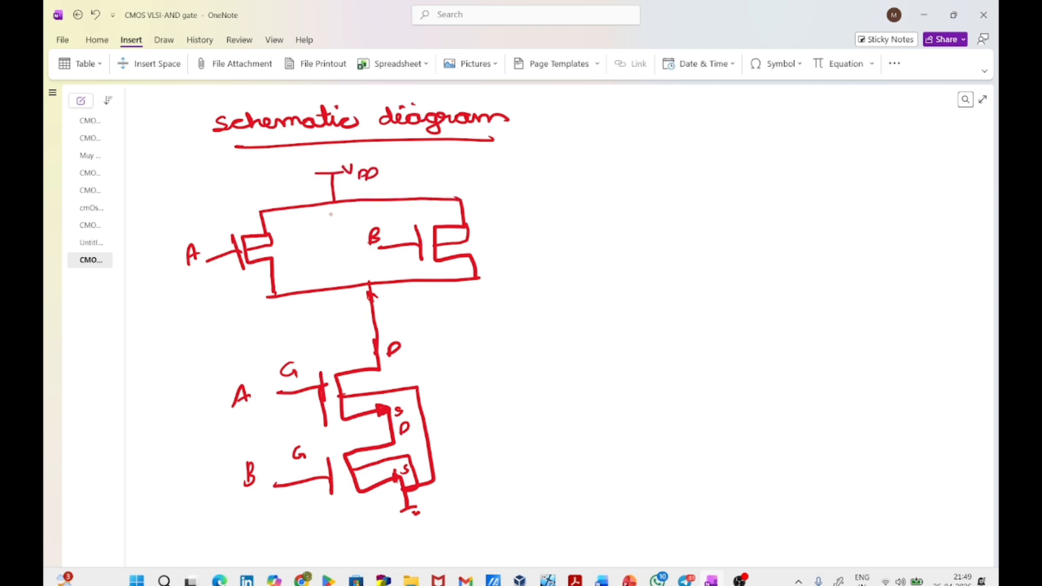
pyautogui.moveTo(427, 502)
pyautogui.mouseDown()
pyautogui.moveTo(434, 514)
pyautogui.moveTo(459, 491)
pyautogui.mouseUp()
# Mark the PMOS source arrows on the parallel transistors and label their G, S and D terminals and the common drain node D
pyautogui.moveTo(386, 290); pyautogui.dragTo(387, 302)
pyautogui.moveTo(386, 288)
pyautogui.mouseDown()
pyautogui.moveTo(398, 295)
pyautogui.moveTo(388, 301)
pyautogui.mouseUp()
pyautogui.moveTo(254, 238); pyautogui.dragTo(254, 244)
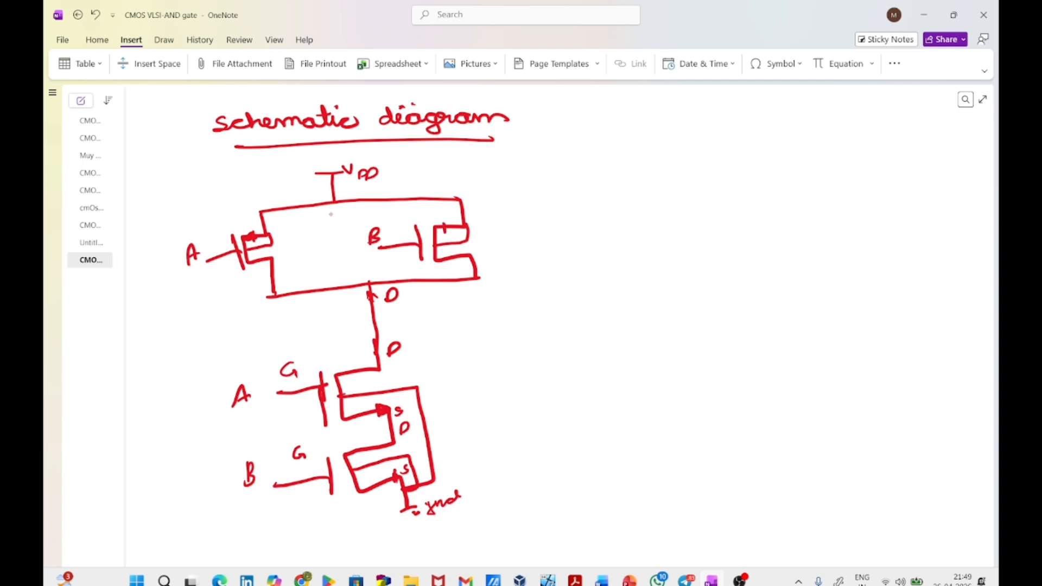
pyautogui.moveTo(436, 232); pyautogui.dragTo(444, 228)
pyautogui.moveTo(220, 239); pyautogui.dragTo(227, 245)
pyautogui.moveTo(411, 231)
pyautogui.mouseDown()
pyautogui.moveTo(404, 242)
pyautogui.moveTo(414, 237)
pyautogui.mouseUp()
pyautogui.moveTo(287, 217); pyautogui.dragTo(275, 228)
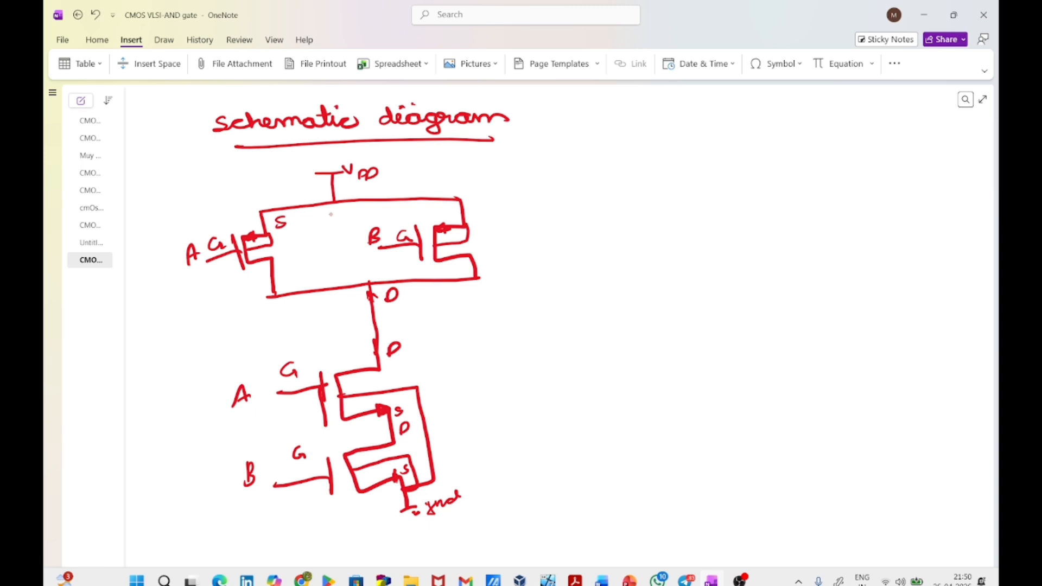
pyautogui.moveTo(472, 208); pyautogui.dragTo(467, 215)
pyautogui.moveTo(287, 270); pyautogui.dragTo(288, 285)
pyautogui.moveTo(485, 259); pyautogui.dragTo(485, 270)
pyautogui.moveTo(476, 271); pyautogui.dragTo(484, 265)
# Draw a line from the common drain node to a new PMOS inverter transistor, tying its body and source to VDD
pyautogui.moveTo(379, 326); pyautogui.dragTo(551, 321)
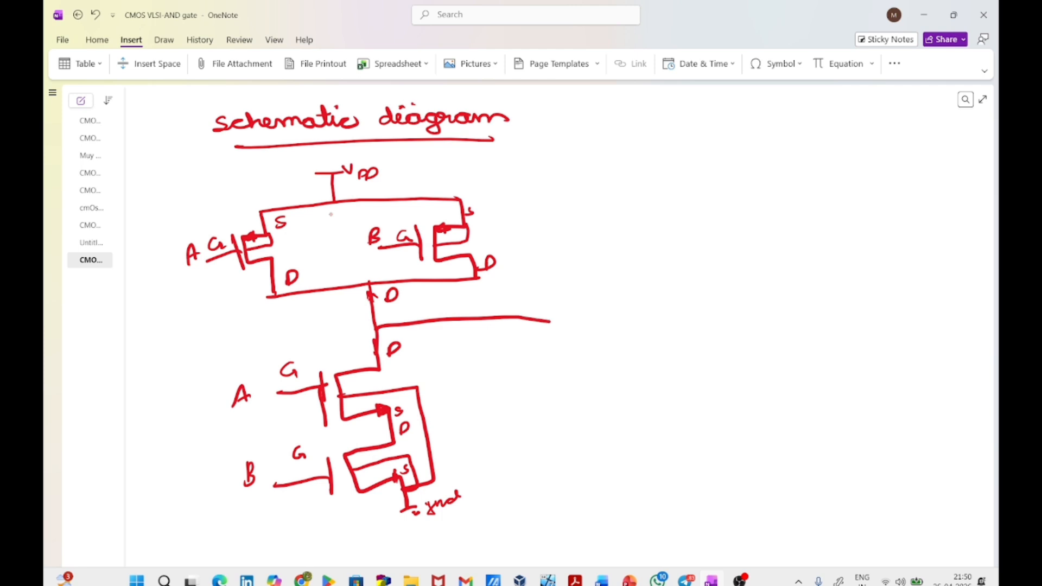
pyautogui.moveTo(548, 273)
pyautogui.mouseDown()
pyautogui.moveTo(550, 360)
pyautogui.moveTo(610, 275)
pyautogui.moveTo(613, 302)
pyautogui.mouseUp()
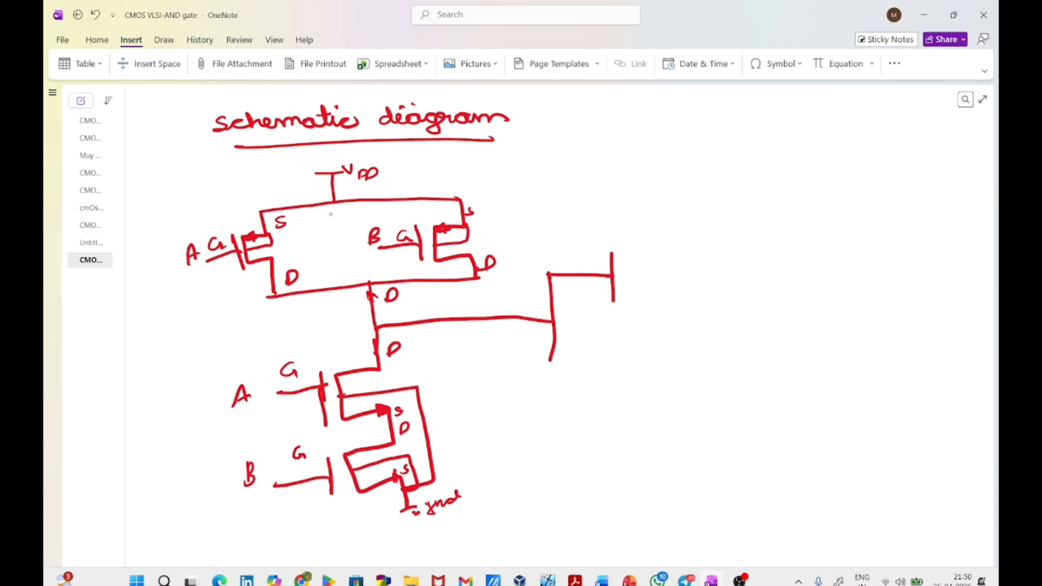
pyautogui.moveTo(666, 213)
pyautogui.mouseDown()
pyautogui.moveTo(667, 245)
pyautogui.moveTo(631, 270)
pyautogui.moveTo(672, 327)
pyautogui.mouseUp()
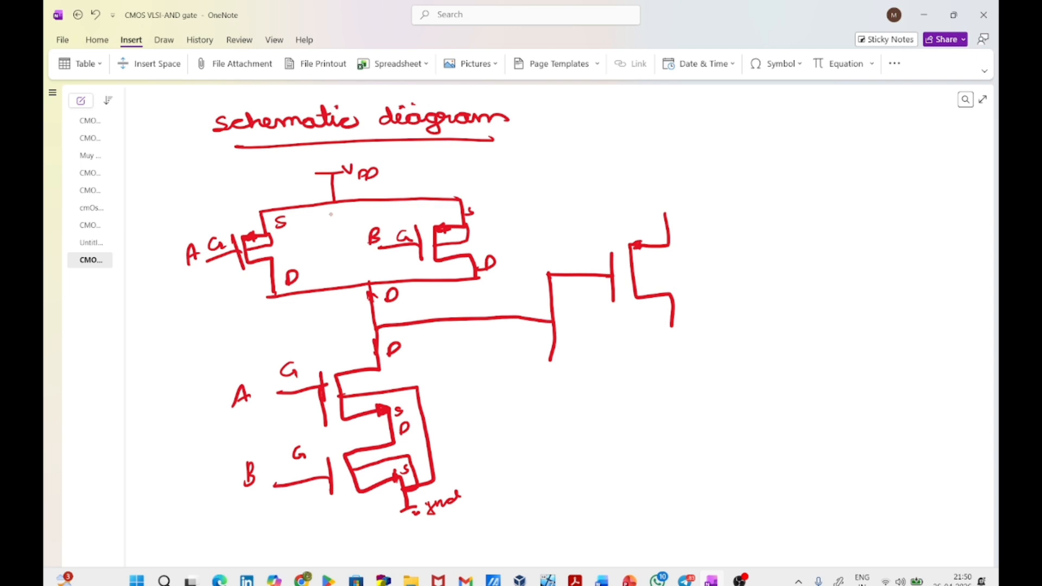
pyautogui.moveTo(633, 273)
pyautogui.mouseDown()
pyautogui.moveTo(671, 274)
pyautogui.moveTo(671, 244)
pyautogui.mouseUp()
pyautogui.moveTo(333, 187); pyautogui.dragTo(674, 179)
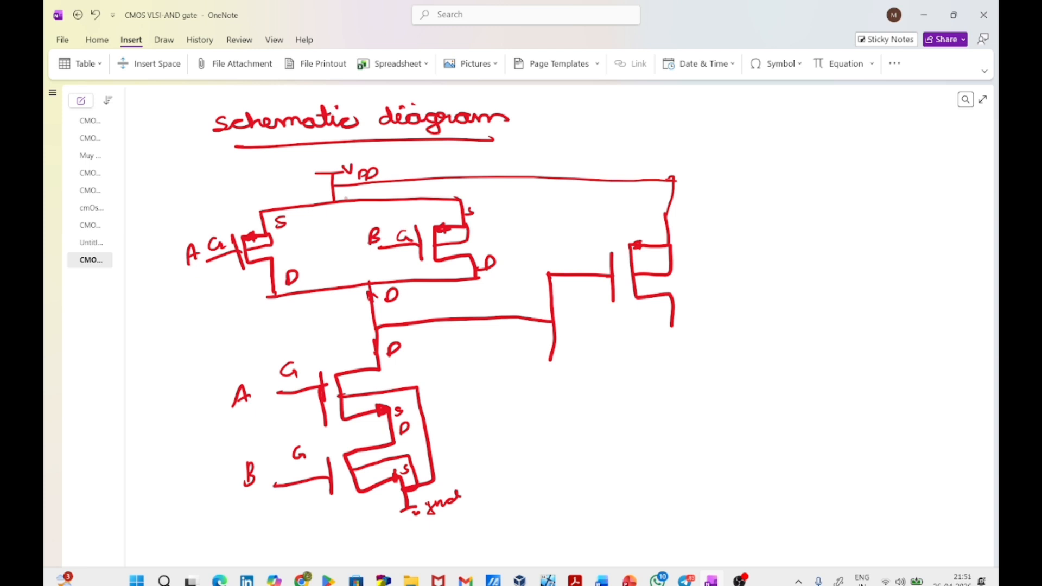
# Draw the inverter's NMOS below the PMOS, with its gate on the shared input and its source and body tied to ground
pyautogui.moveTo(673, 328)
pyautogui.mouseDown()
pyautogui.moveTo(652, 352)
pyautogui.moveTo(615, 352)
pyautogui.moveTo(616, 392)
pyautogui.moveTo(693, 407)
pyautogui.moveTo(686, 438)
pyautogui.mouseUp()
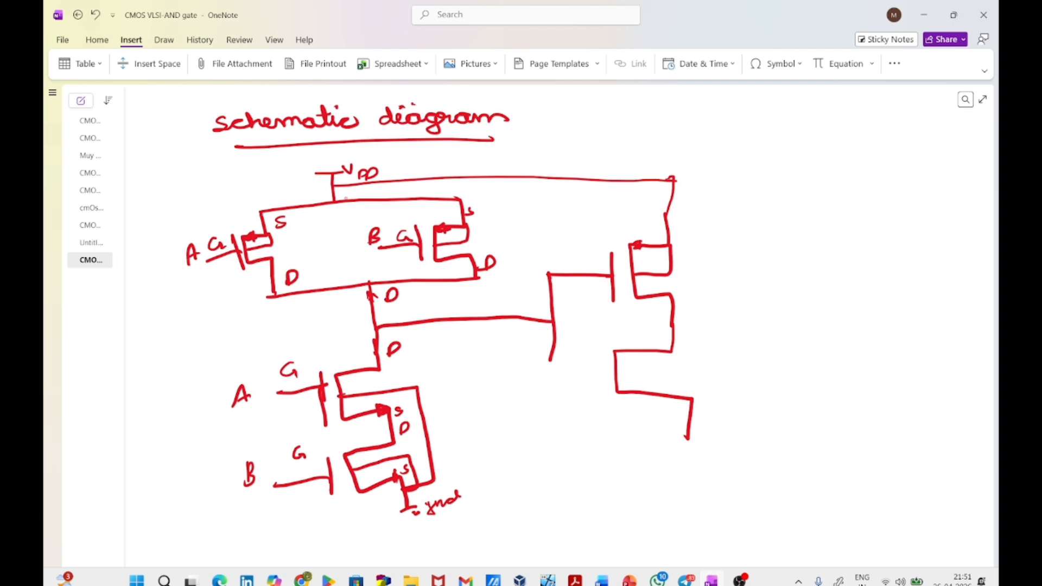
pyautogui.moveTo(548, 360)
pyautogui.mouseDown()
pyautogui.moveTo(595, 363)
pyautogui.moveTo(598, 396)
pyautogui.mouseUp()
pyautogui.moveTo(667, 437)
pyautogui.mouseDown()
pyautogui.moveTo(695, 435)
pyautogui.moveTo(688, 448)
pyautogui.mouseUp()
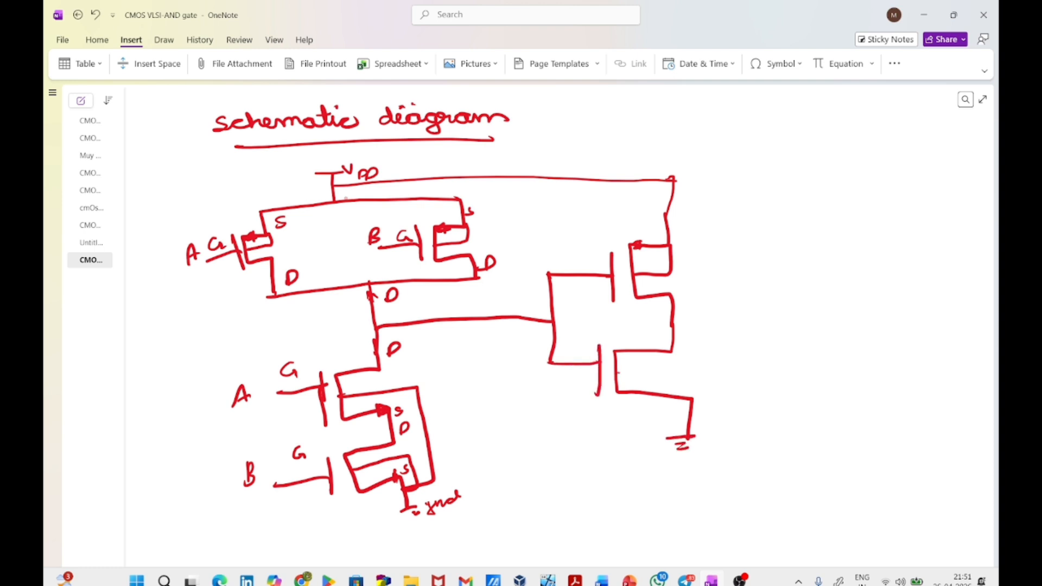
pyautogui.moveTo(617, 373)
pyautogui.mouseDown()
pyautogui.moveTo(689, 380)
pyautogui.moveTo(686, 404)
pyautogui.moveTo(700, 387)
pyautogui.mouseUp()
# Label the substrate, G, S and D terminals on both inverter transistors
pyautogui.moveTo(709, 379); pyautogui.dragTo(741, 381)
pyautogui.moveTo(686, 259)
pyautogui.mouseDown()
pyautogui.moveTo(680, 268)
pyautogui.moveTo(710, 266)
pyautogui.mouseUp()
pyautogui.moveTo(711, 256); pyautogui.dragTo(720, 264)
pyautogui.moveTo(577, 245); pyautogui.dragTo(574, 255)
pyautogui.moveTo(580, 255); pyautogui.dragTo(592, 254)
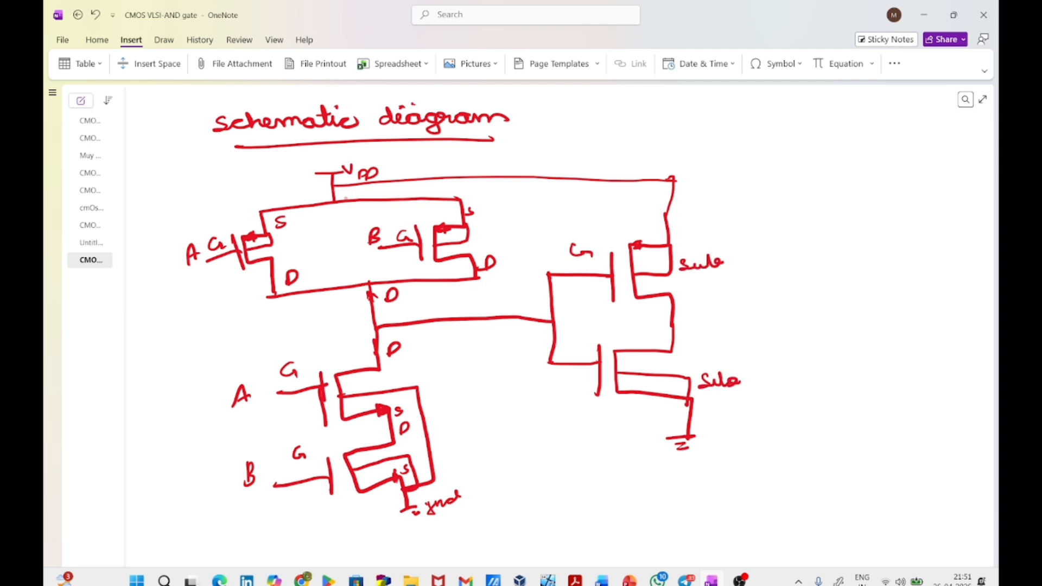
pyautogui.moveTo(586, 343); pyautogui.dragTo(597, 351)
pyautogui.moveTo(689, 216); pyautogui.dragTo(675, 228)
pyautogui.moveTo(681, 289); pyautogui.dragTo(682, 335)
pyautogui.moveTo(715, 408); pyautogui.dragTo(701, 416)
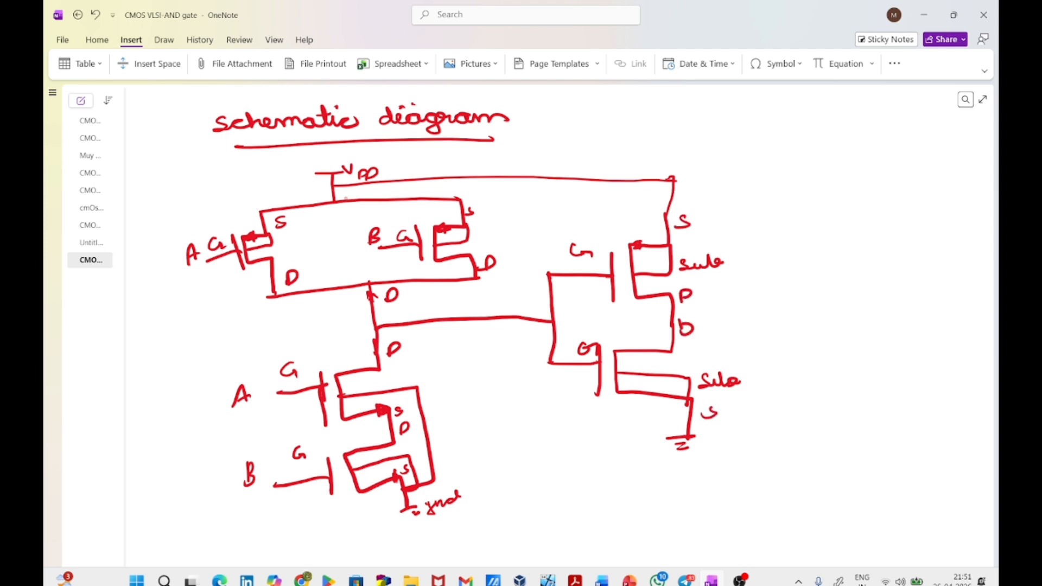
# Draw the output line from the inverter's common drain and label it y = A.B
pyautogui.moveTo(670, 313)
pyautogui.mouseDown()
pyautogui.moveTo(786, 319)
pyautogui.moveTo(772, 325)
pyautogui.mouseUp()
pyautogui.moveTo(790, 305); pyautogui.dragTo(806, 312)
pyautogui.moveTo(812, 318); pyautogui.dragTo(832, 308)
pyautogui.moveTo(839, 313); pyautogui.dragTo(850, 316)
pyautogui.moveTo(850, 297); pyautogui.dragTo(850, 316)
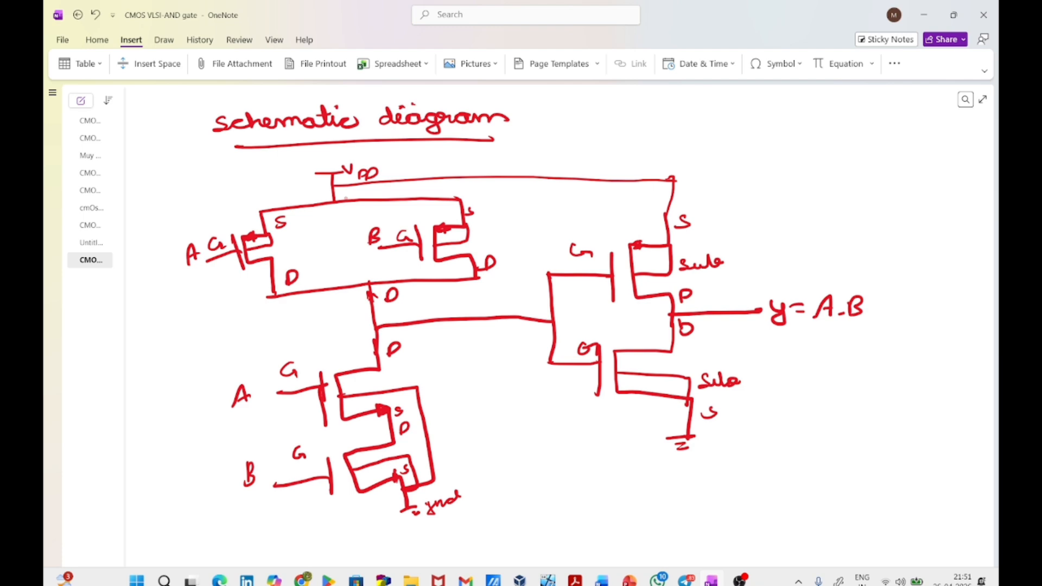
pyautogui.click(843, 325)
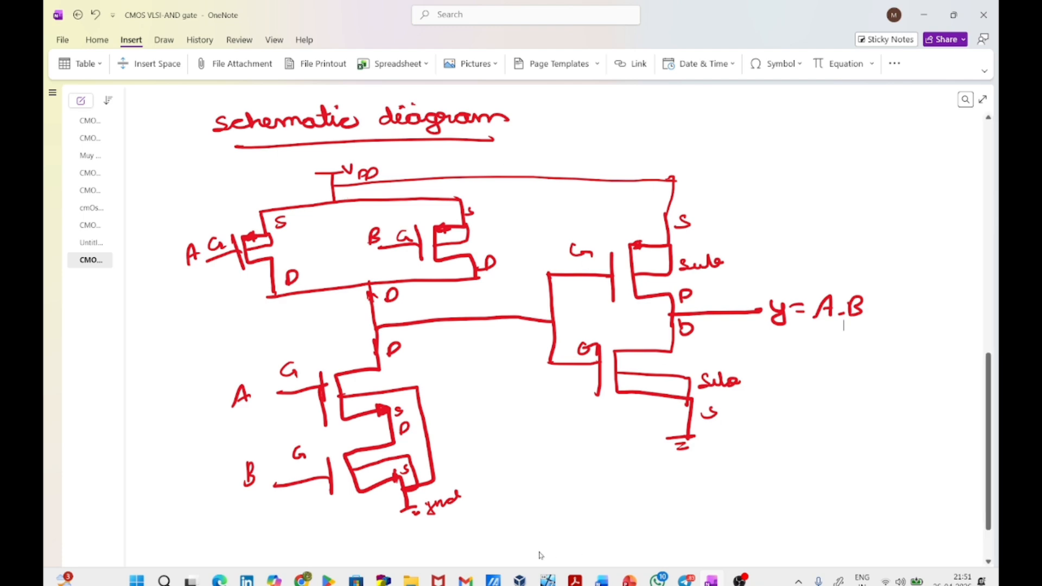
# Switch to the cadance virtual machine, launch Virtuoso from a terminal with "virtuoso &", and close the spare terminal window
pyautogui.click(548, 579)
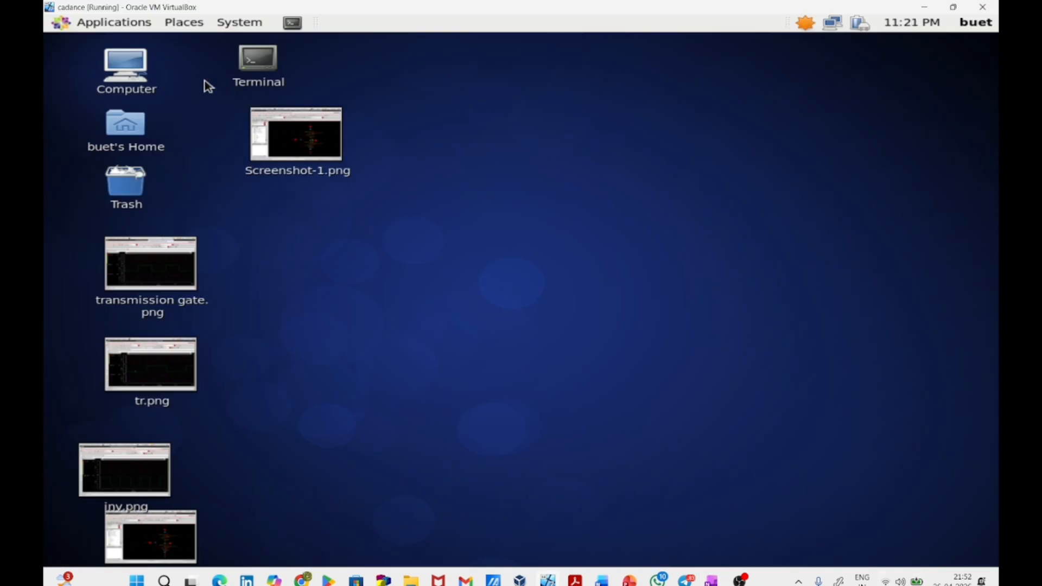
pyautogui.doubleClick(233, 78)
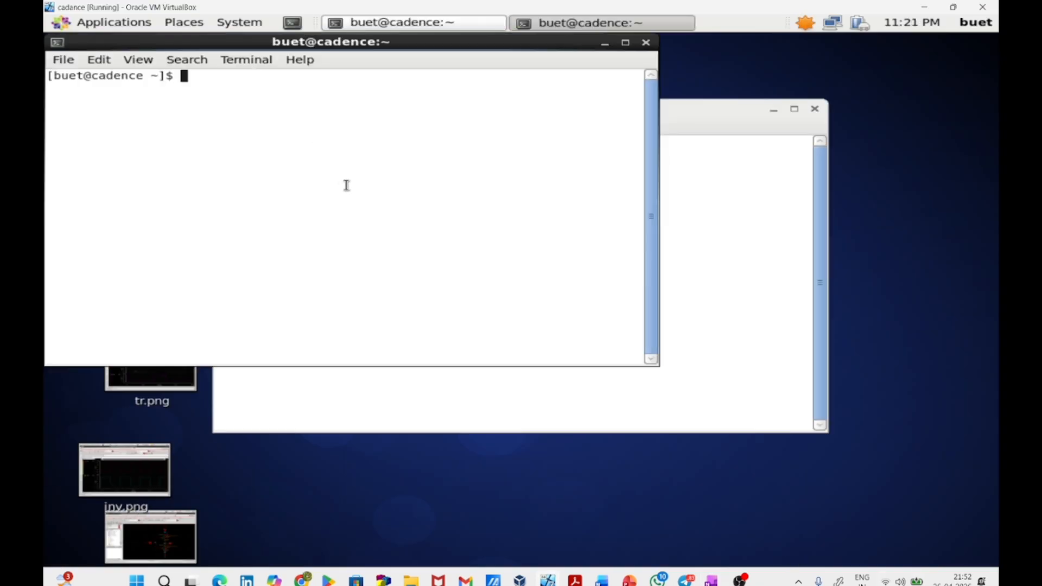
pyautogui.write('virtuoso &')
pyautogui.press('Return')
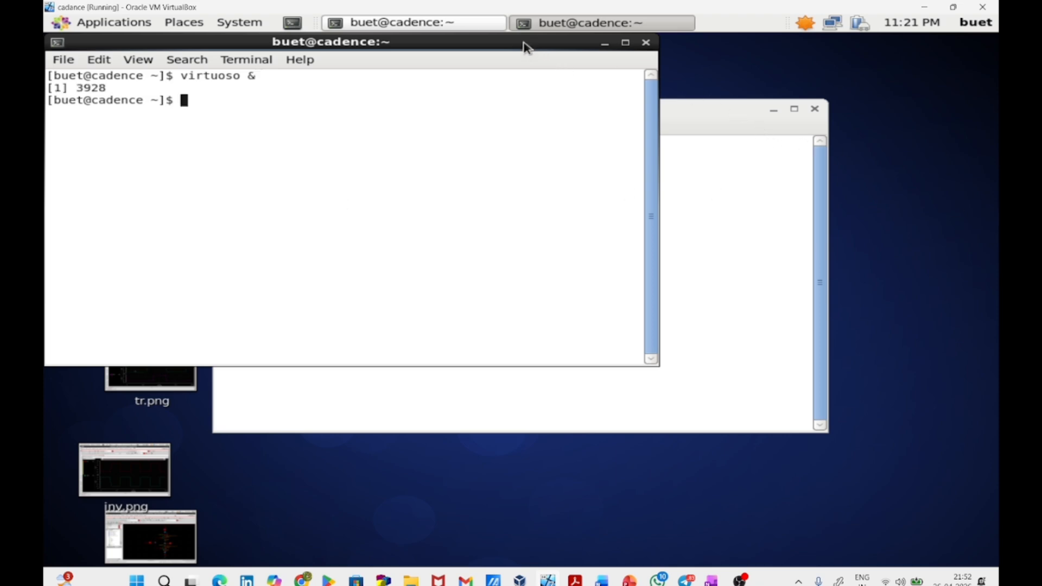
pyautogui.moveTo(526, 48); pyautogui.dragTo(690, 227)
pyautogui.click(814, 108)
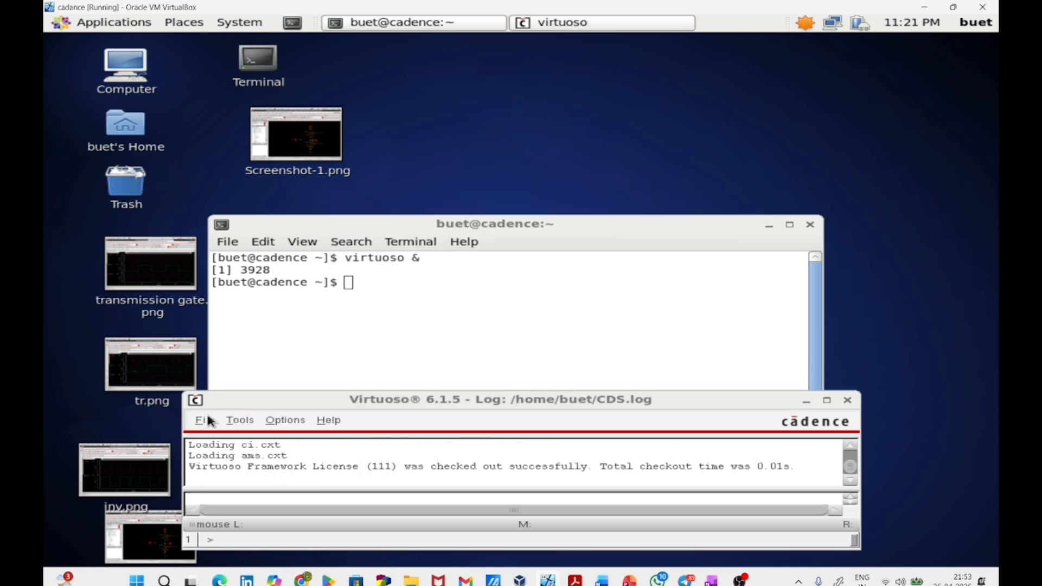
# Create a schematic cellview named AND in the SUB library and maximize its editor window
pyautogui.click(210, 421)
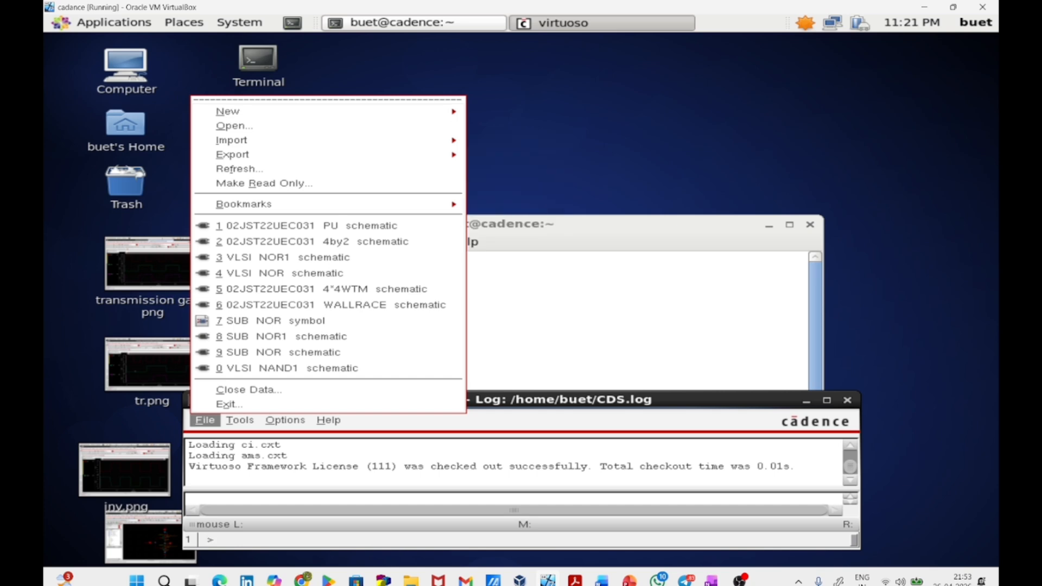
pyautogui.moveTo(432, 113)
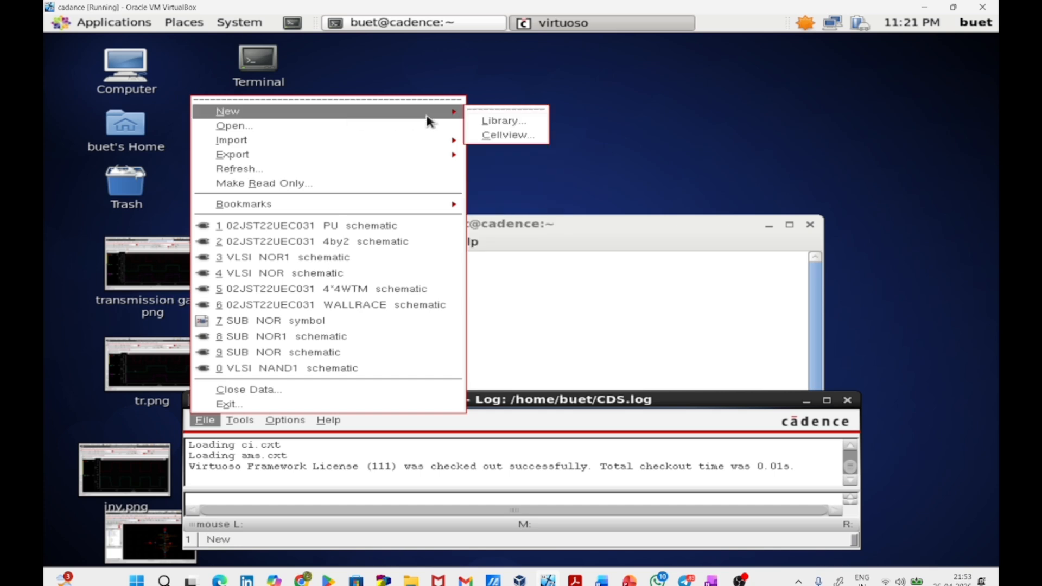
pyautogui.click(506, 135)
pyautogui.click(559, 91)
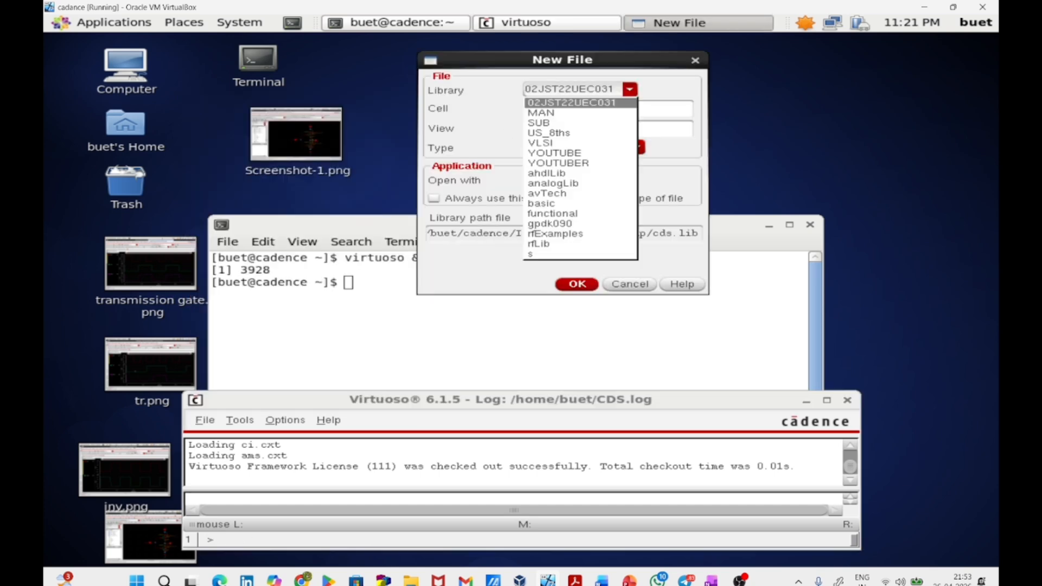
pyautogui.click(559, 123)
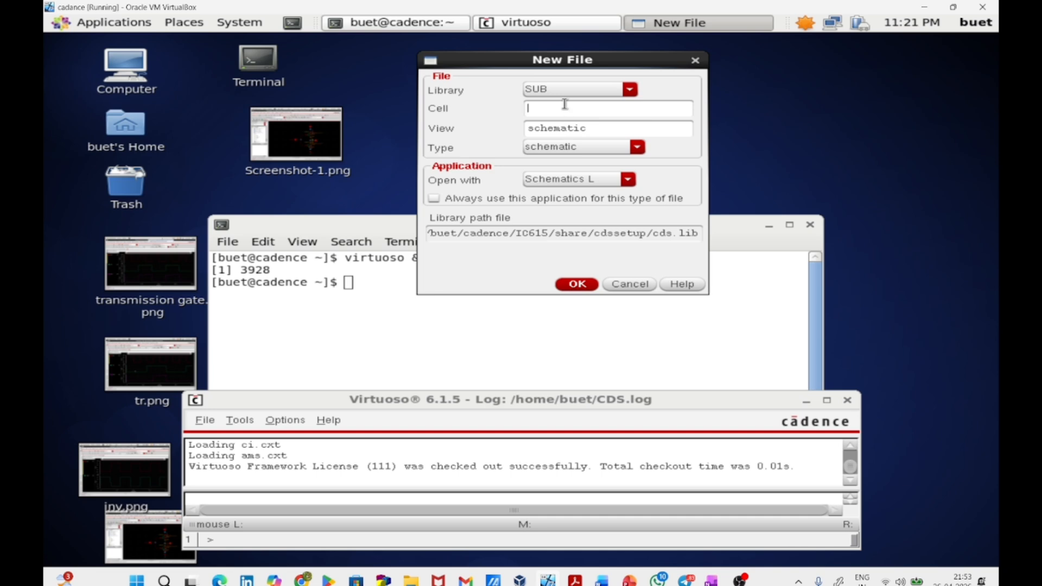
pyautogui.write('AND')
pyautogui.click(579, 285)
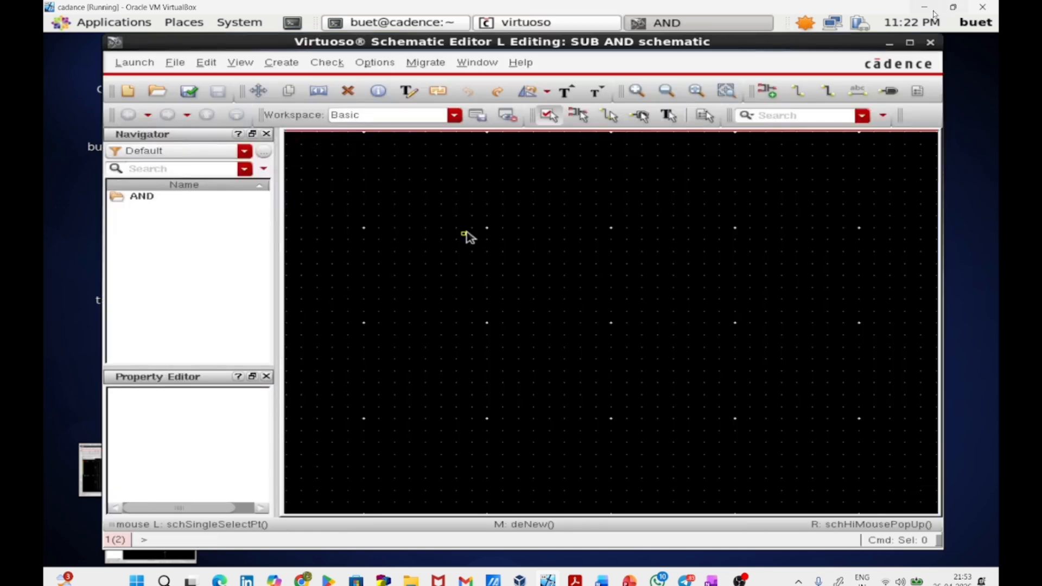
pyautogui.click(910, 42)
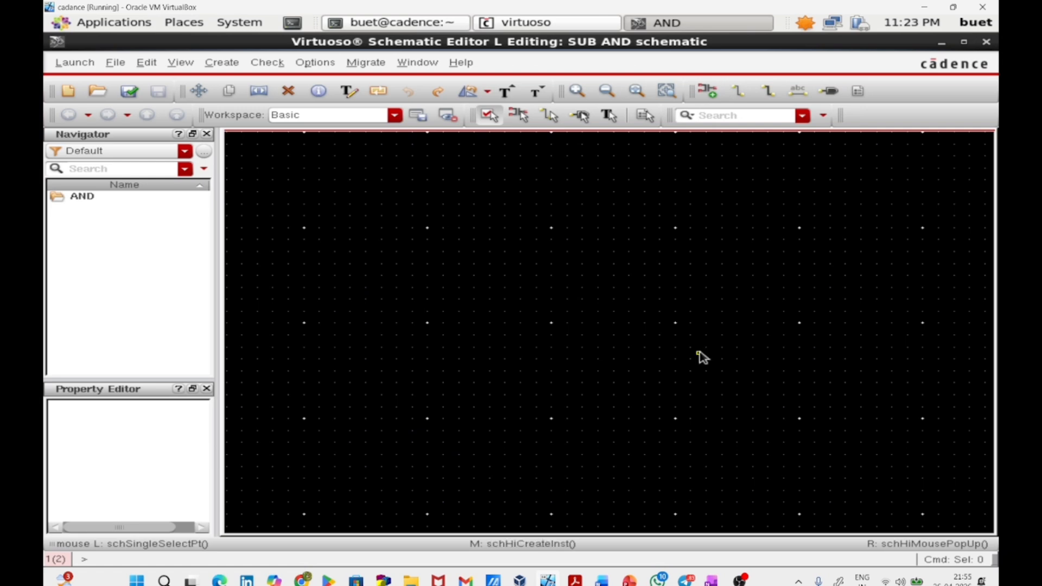
# Place one instance of the NAND symbol from the SUB library on the left half of the schematic
pyautogui.press('i')
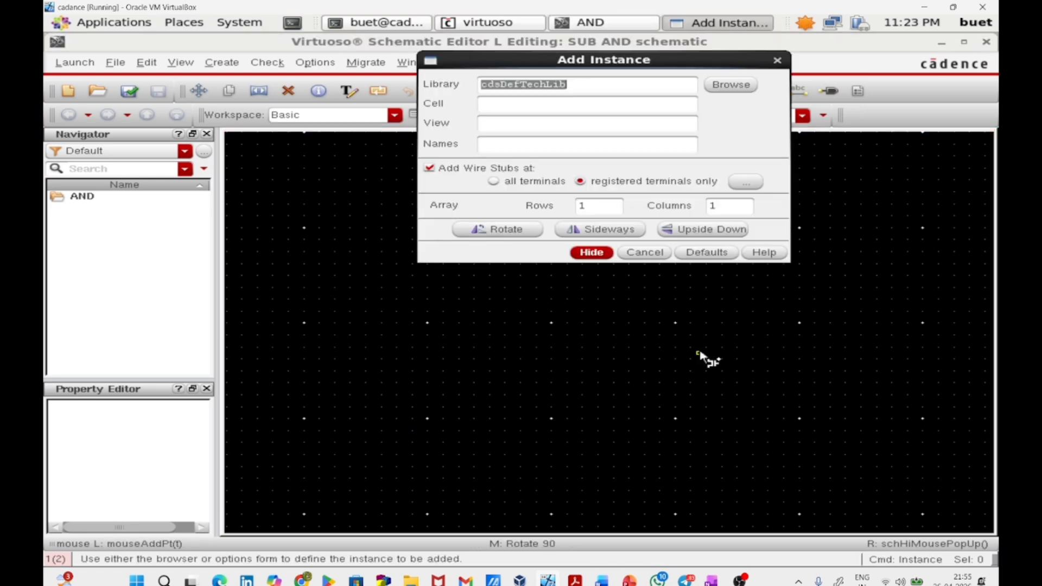
pyautogui.click(736, 87)
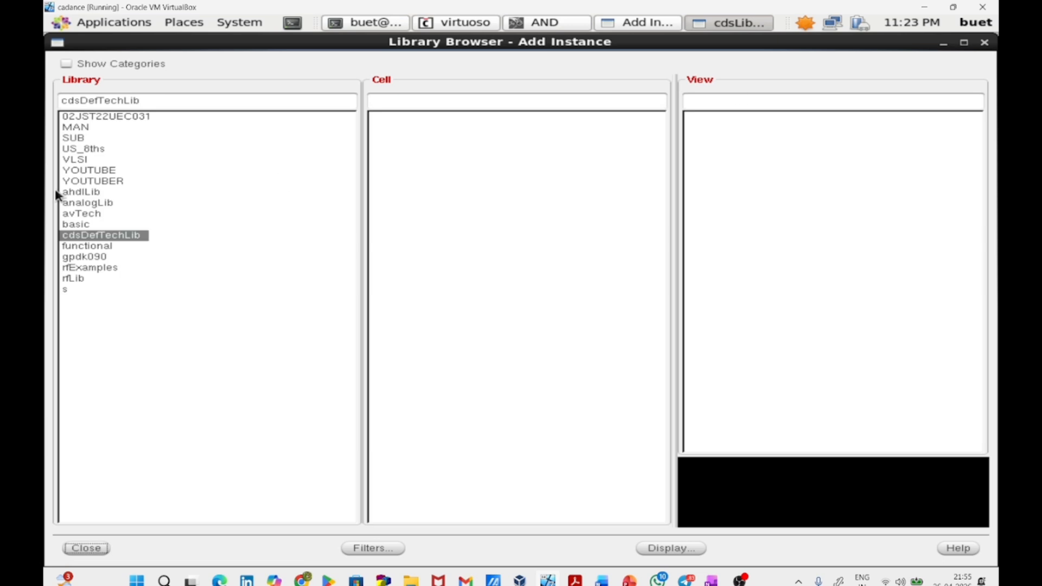
pyautogui.click(114, 141)
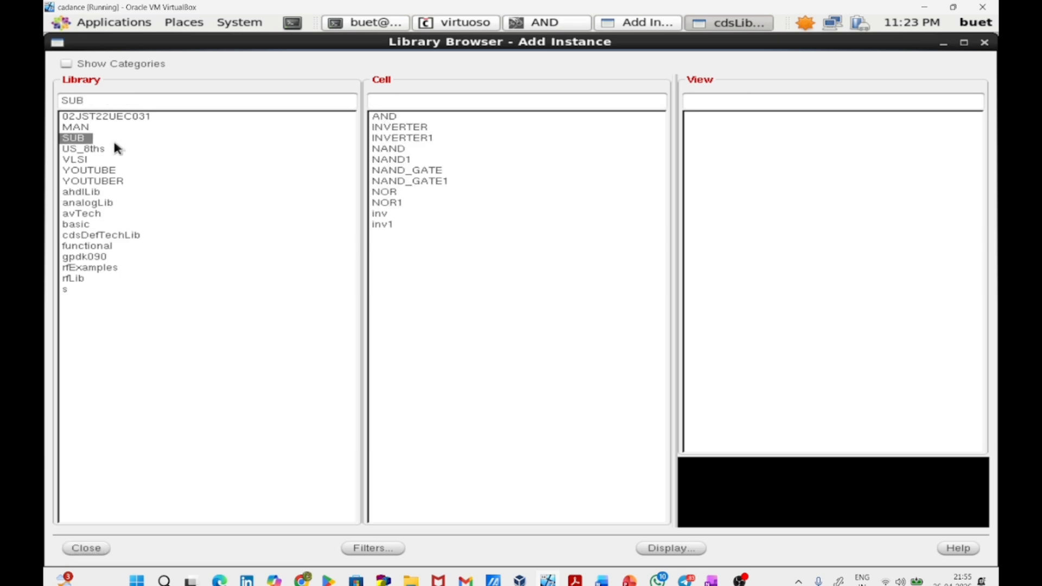
pyautogui.click(386, 152)
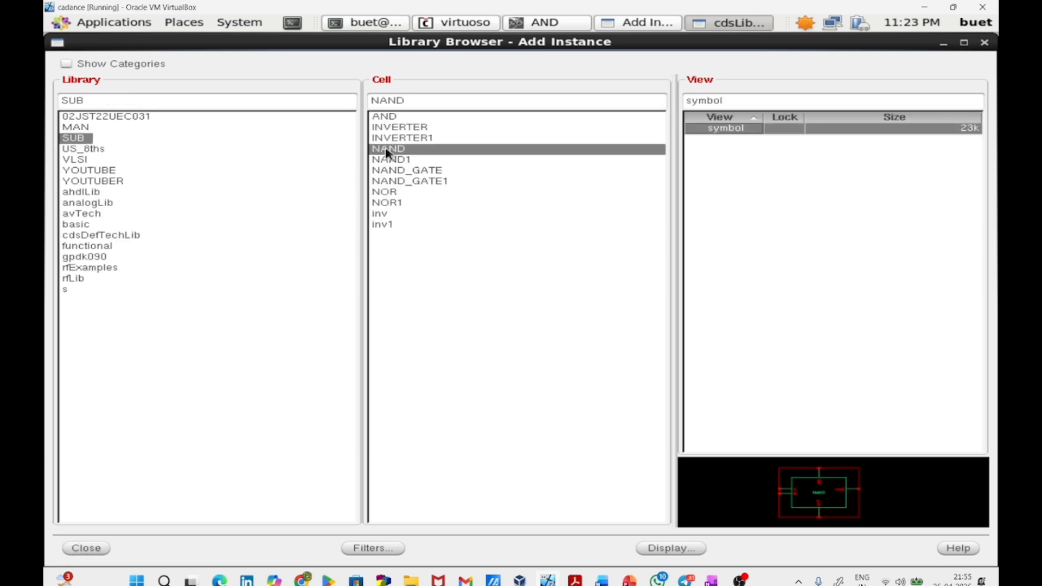
pyautogui.click(79, 549)
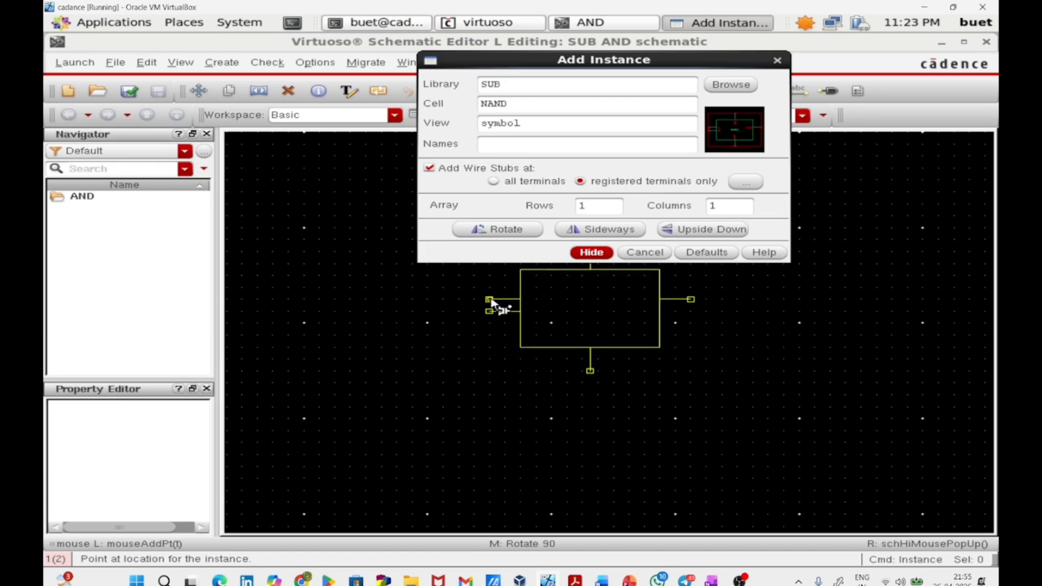
pyautogui.click(591, 252)
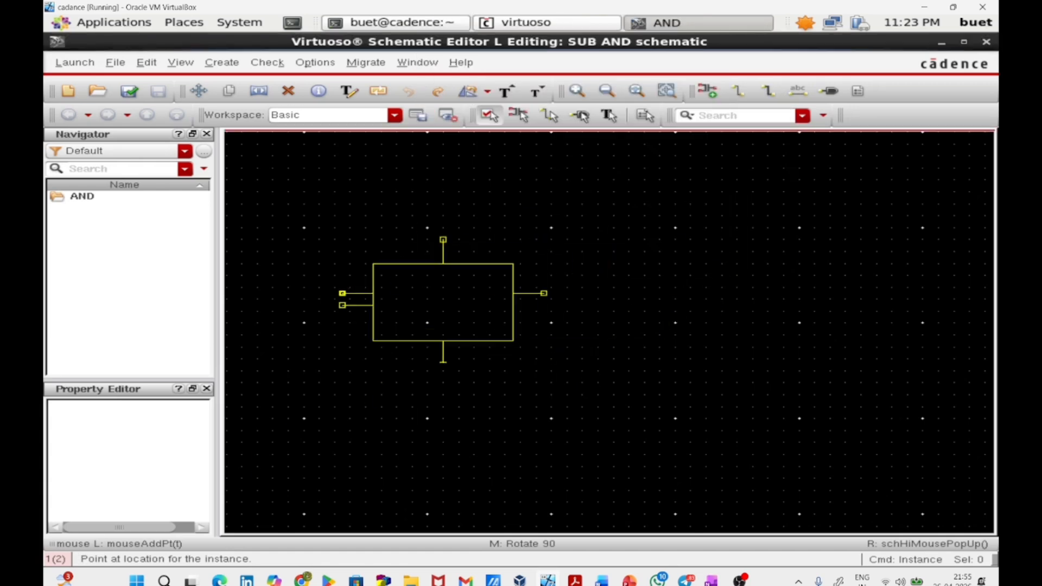
pyautogui.click(366, 305)
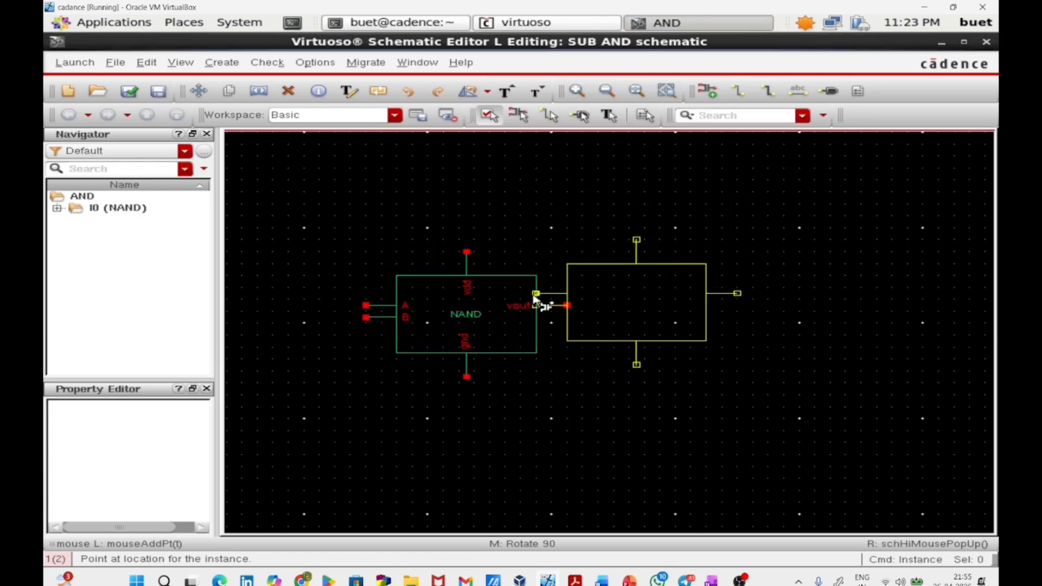
pyautogui.press('Escape')
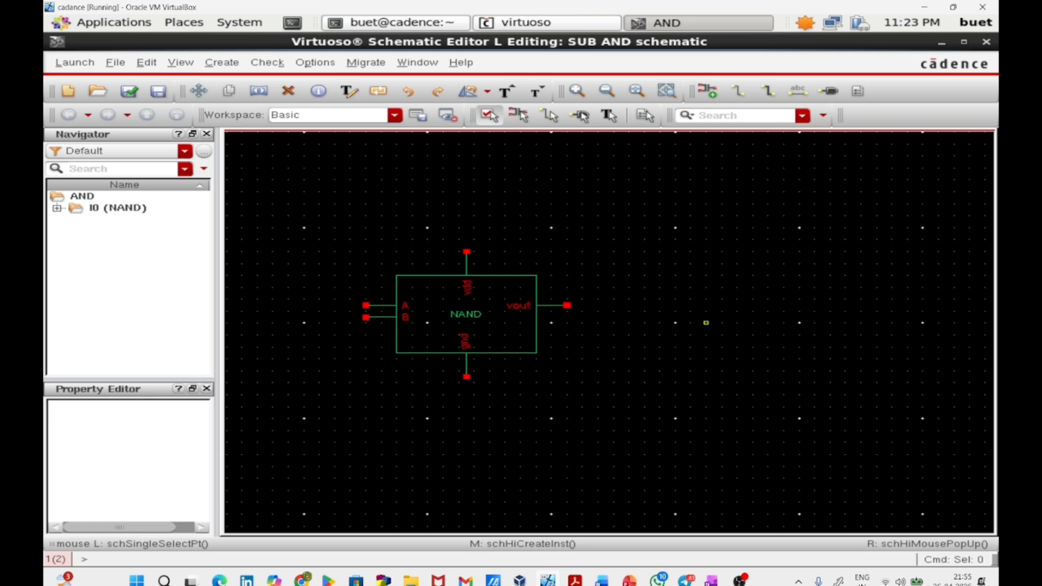
# Place one instance of the inv symbol from the SUB library to the right of the NAND block
pyautogui.press('i')
pyautogui.click(728, 87)
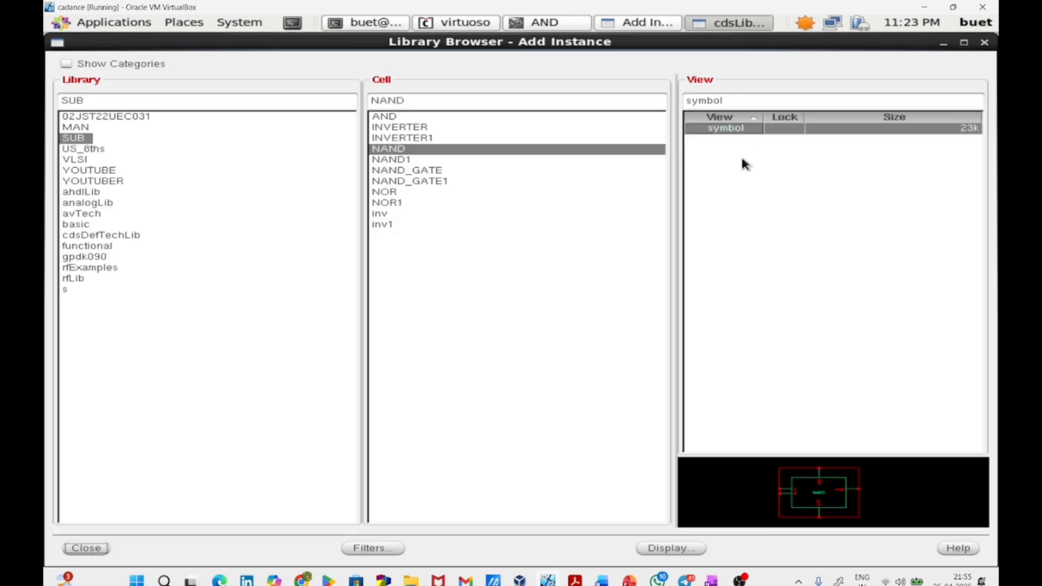
pyautogui.click(415, 214)
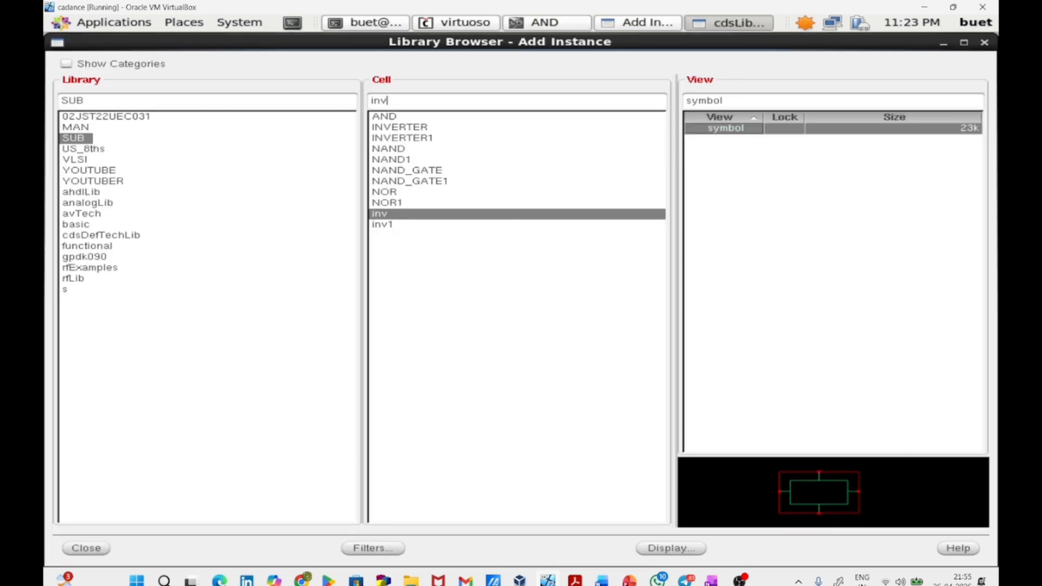
pyautogui.click(87, 547)
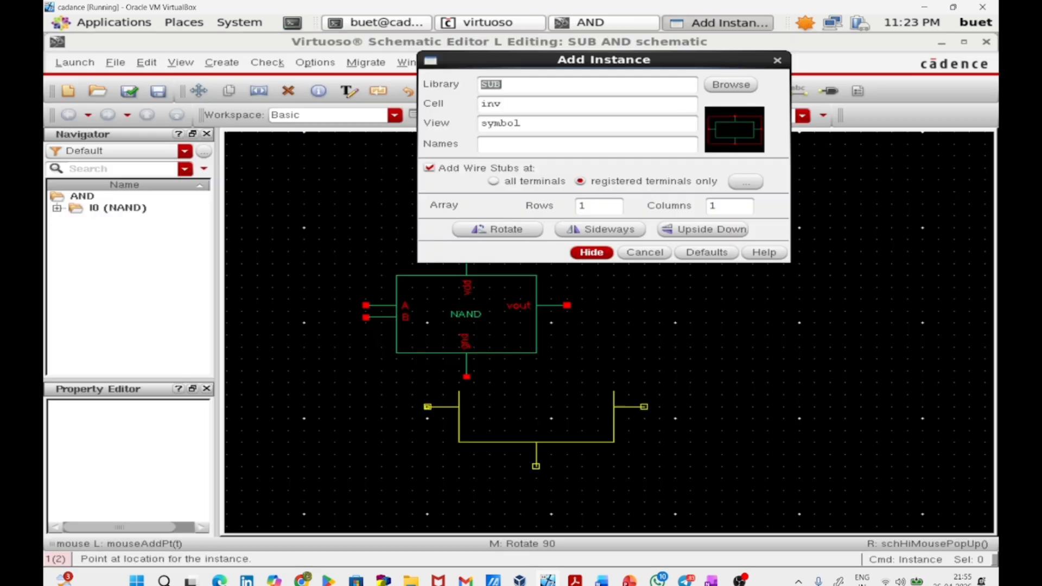
pyautogui.click(592, 253)
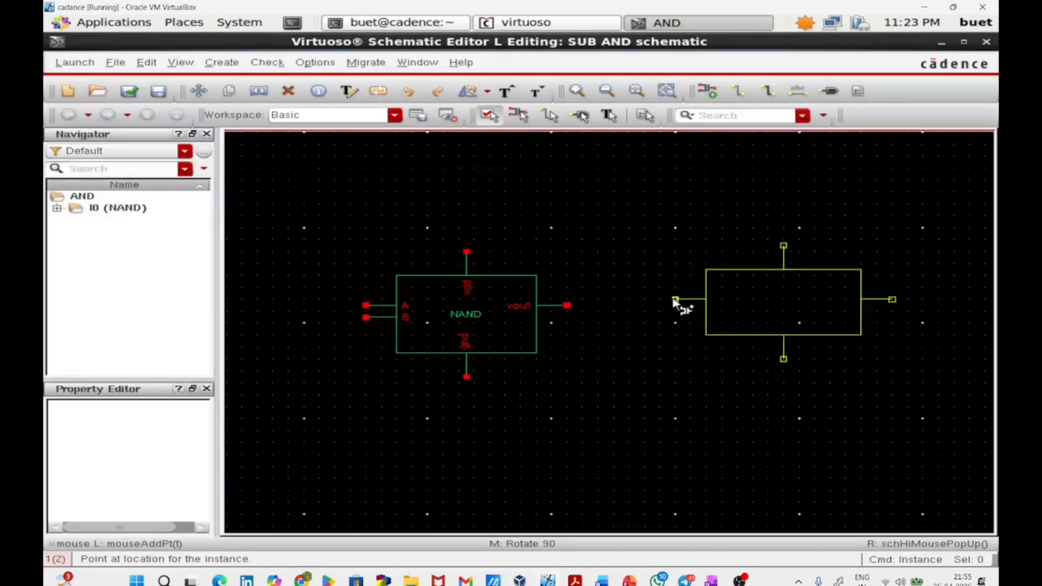
pyautogui.click(667, 301)
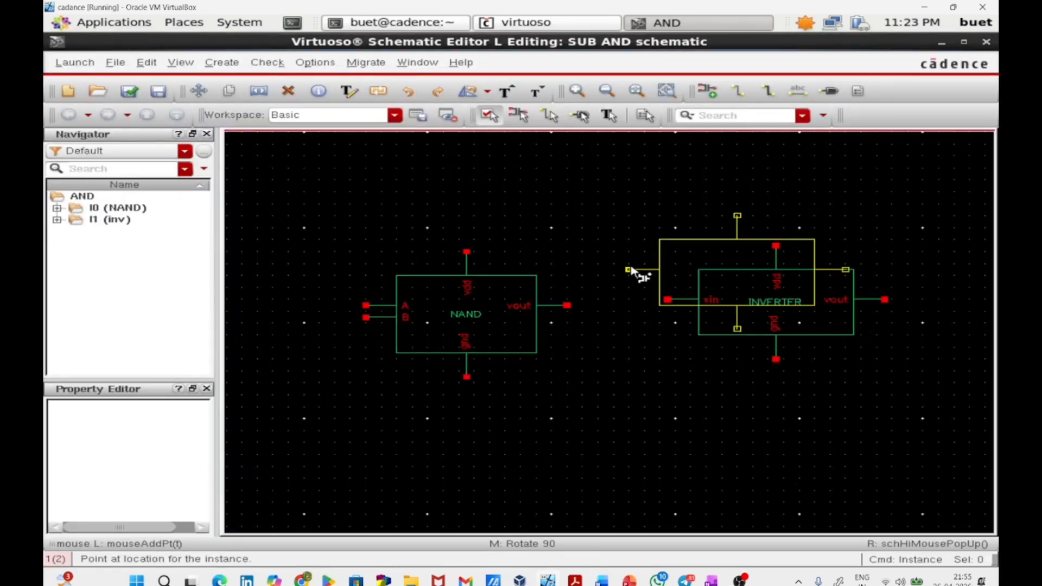
pyautogui.press('Escape')
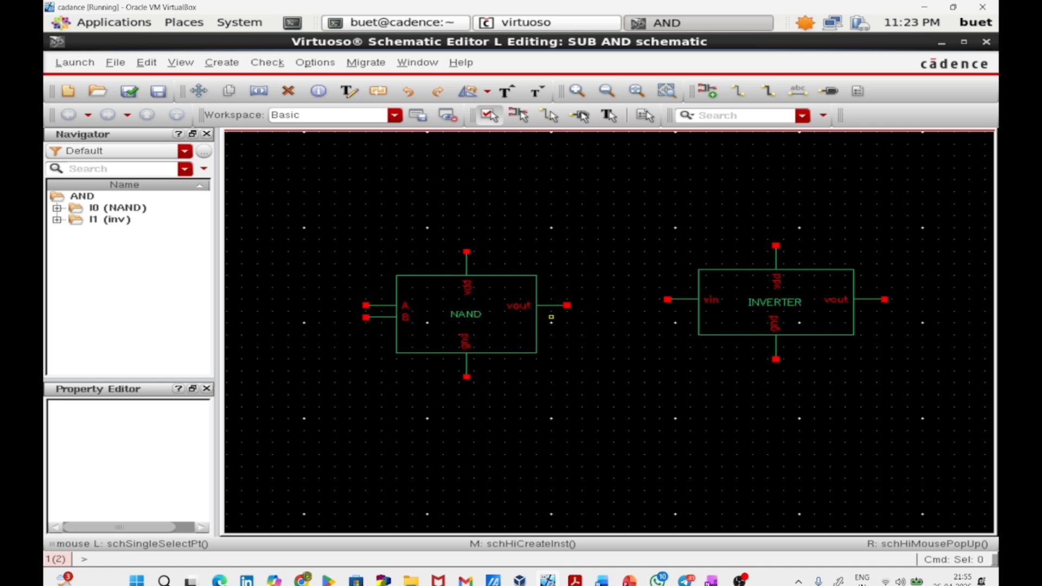
# Wire the NAND block's vout terminal to the inverter's vin terminal
pyautogui.press('w')
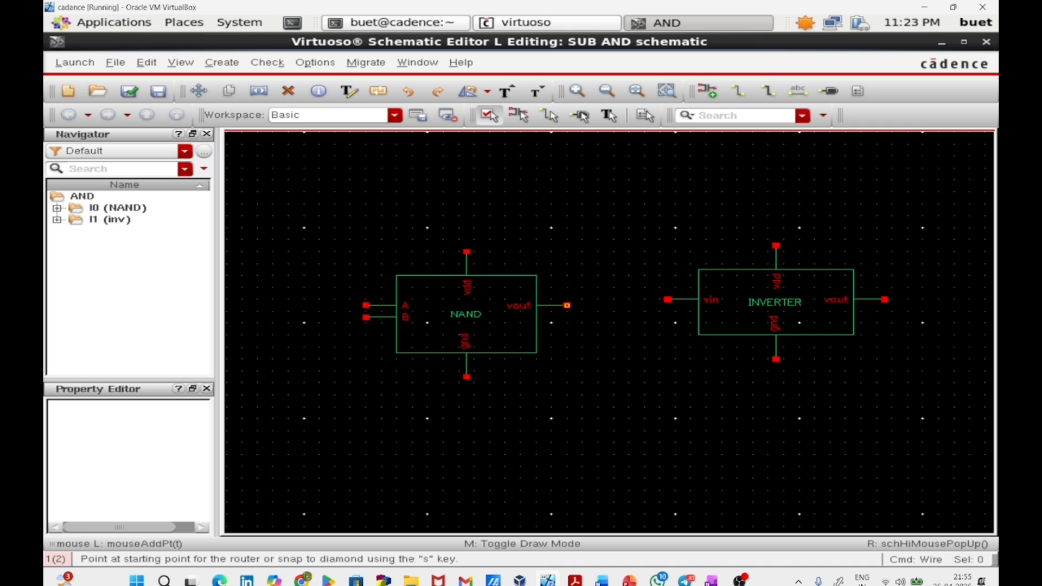
pyautogui.click(566, 306)
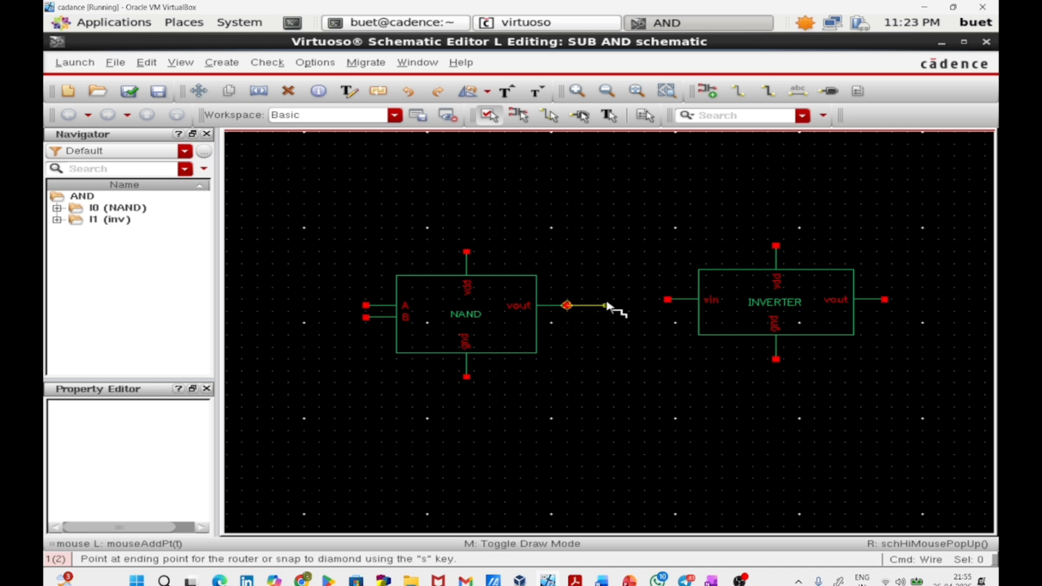
pyautogui.click(666, 300)
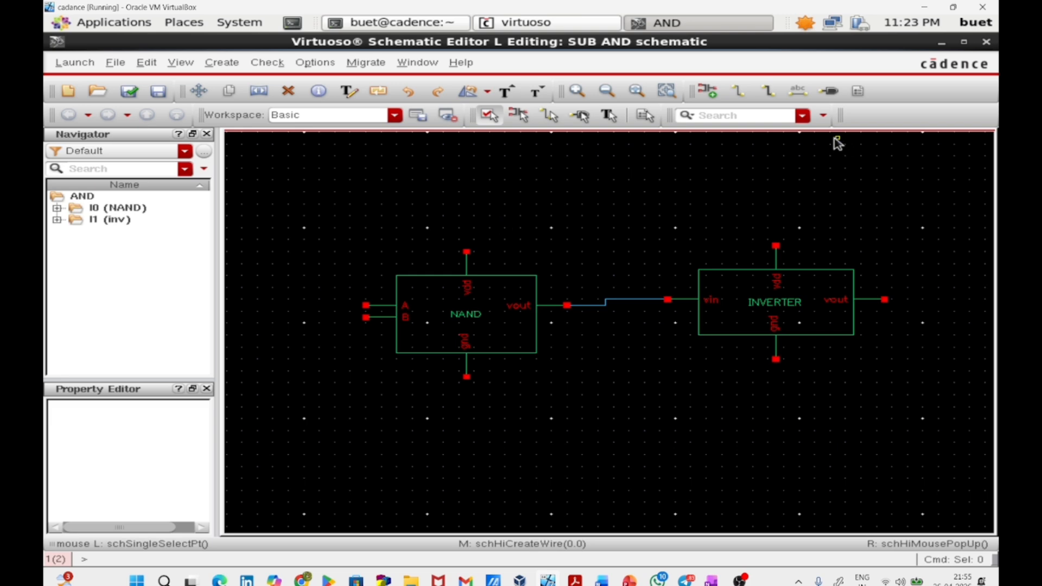
# Add input pins A and B left of the NAND block, vdd above it, and an upward-facing gnd pin below the two blocks
pyautogui.press('p')
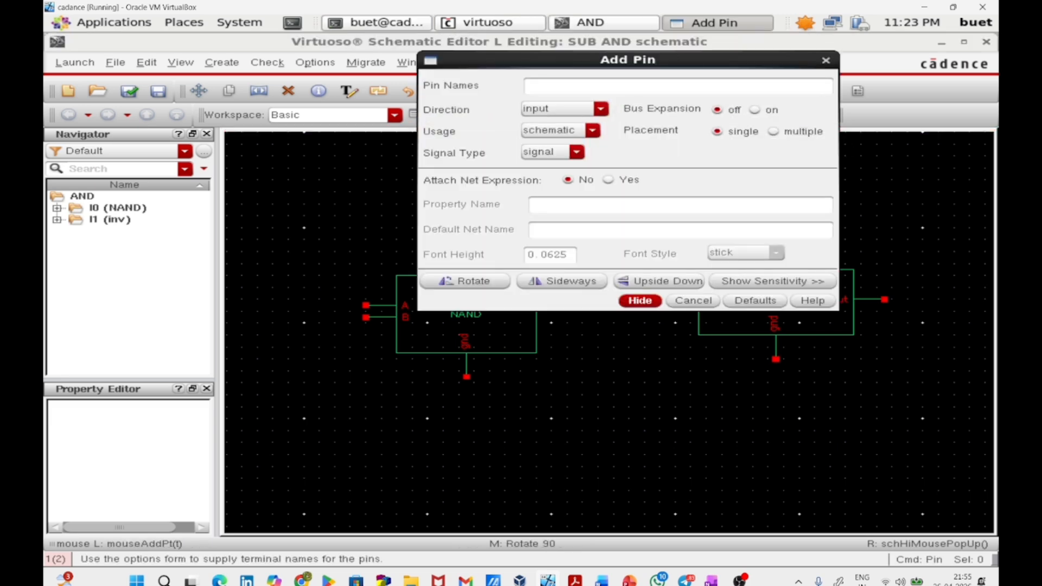
pyautogui.write('A B vdd gnd')
pyautogui.press('Return')
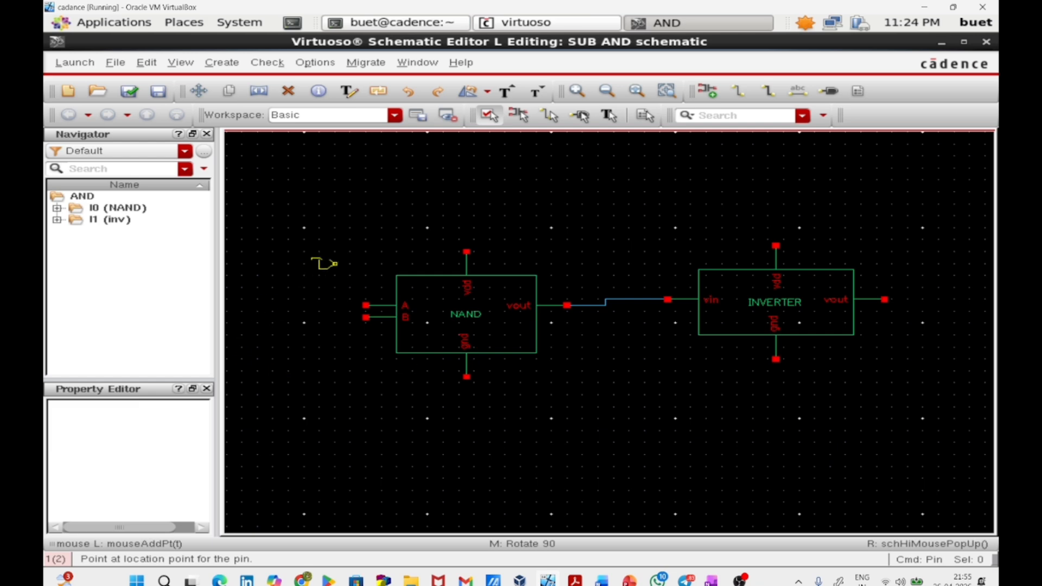
pyautogui.click(326, 269)
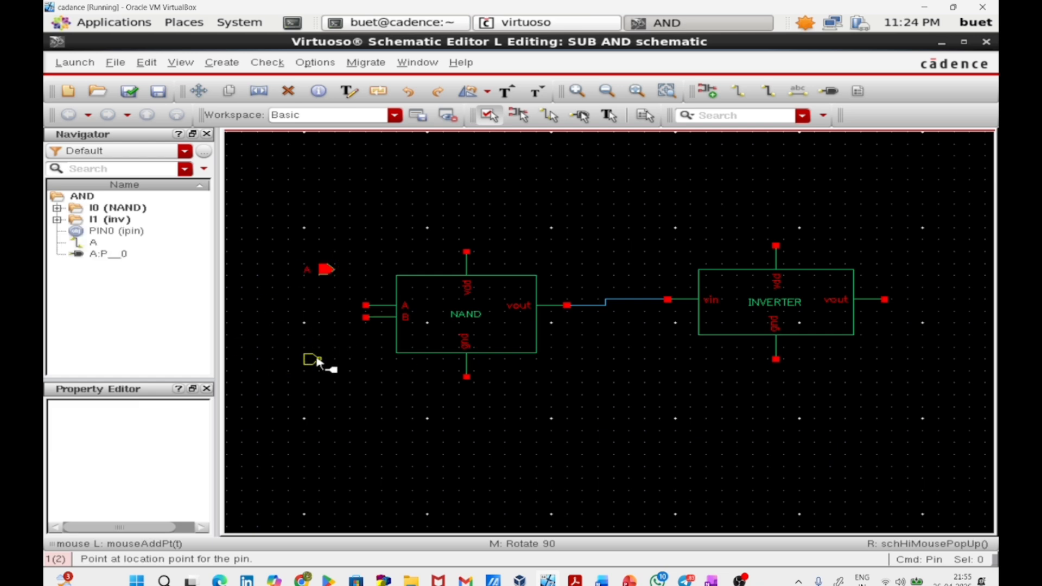
pyautogui.click(314, 359)
pyautogui.middleClick(474, 198)
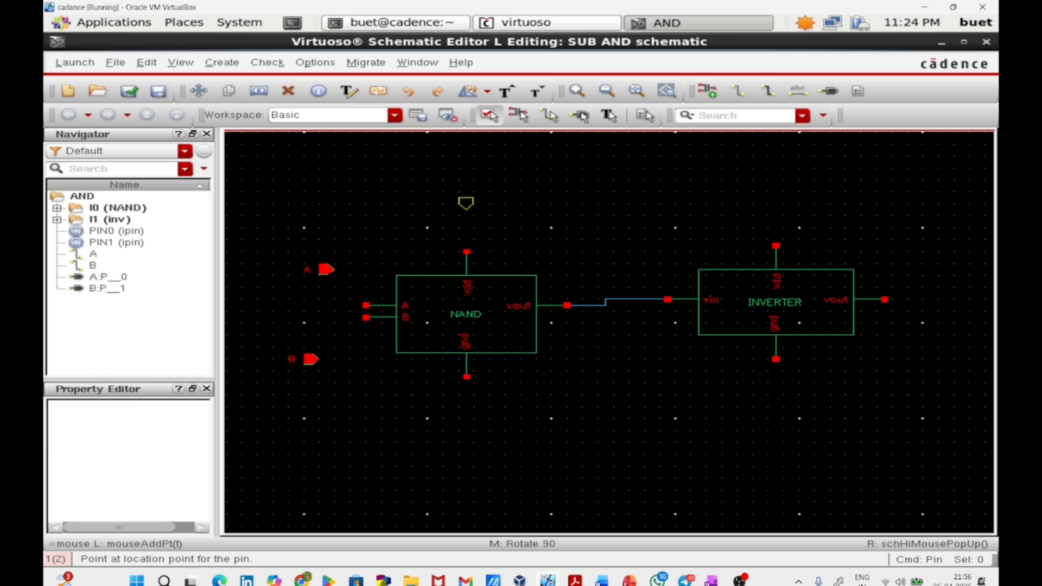
pyautogui.click(468, 212)
pyautogui.middleClick(529, 434)
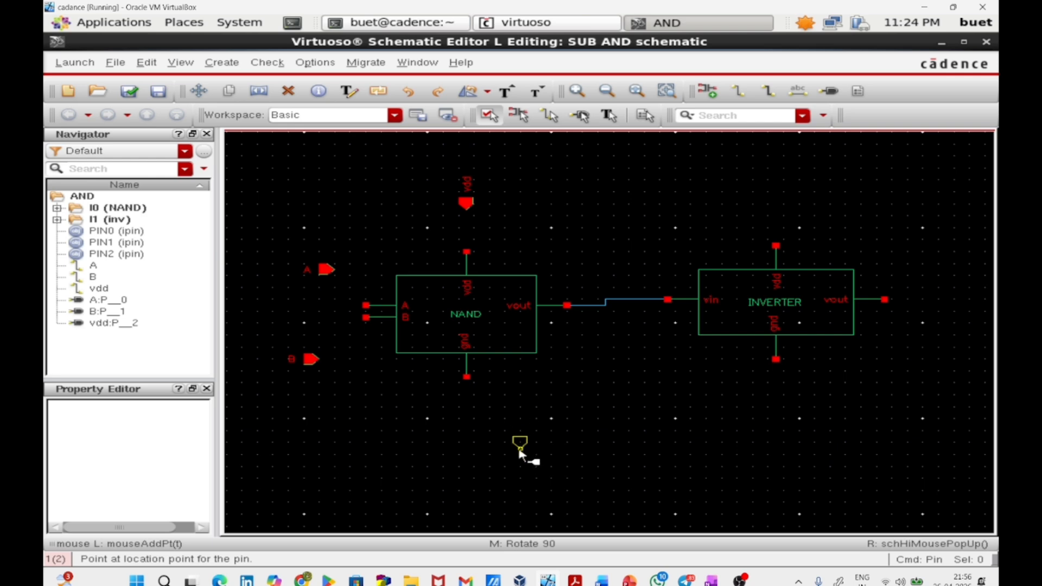
pyautogui.middleClick(558, 440)
pyautogui.click(589, 439)
pyautogui.press('Escape')
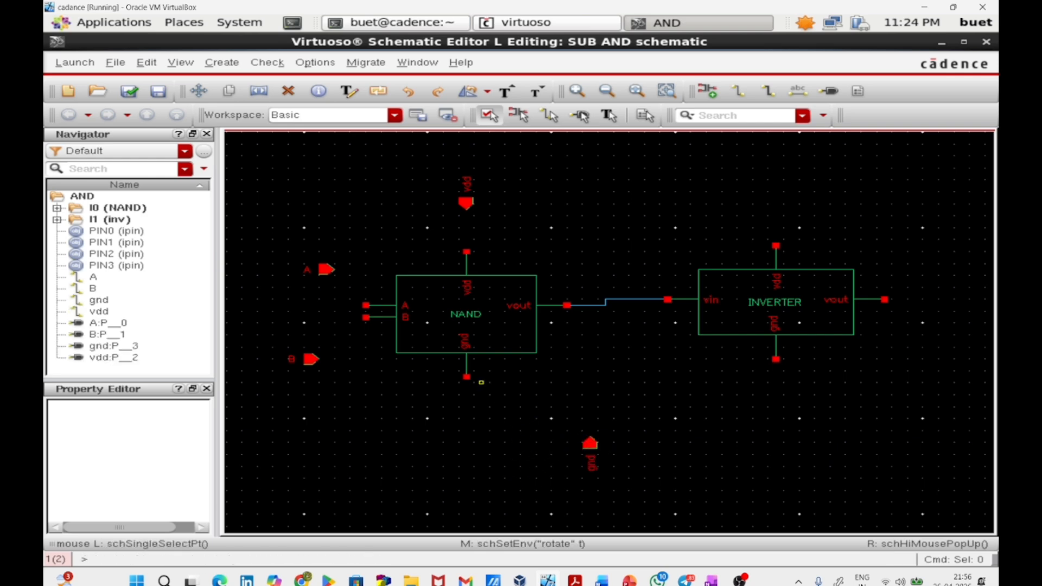
# Wire the gnd terminals of the NAND and inverter together below the blocks and connect the gnd pin to that wire
pyautogui.press('w')
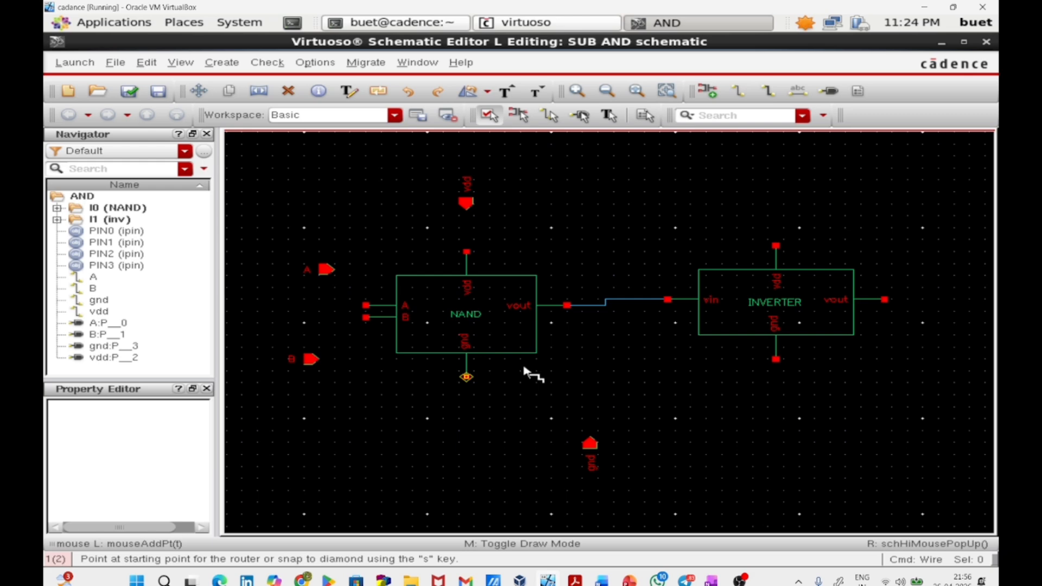
pyautogui.click(472, 380)
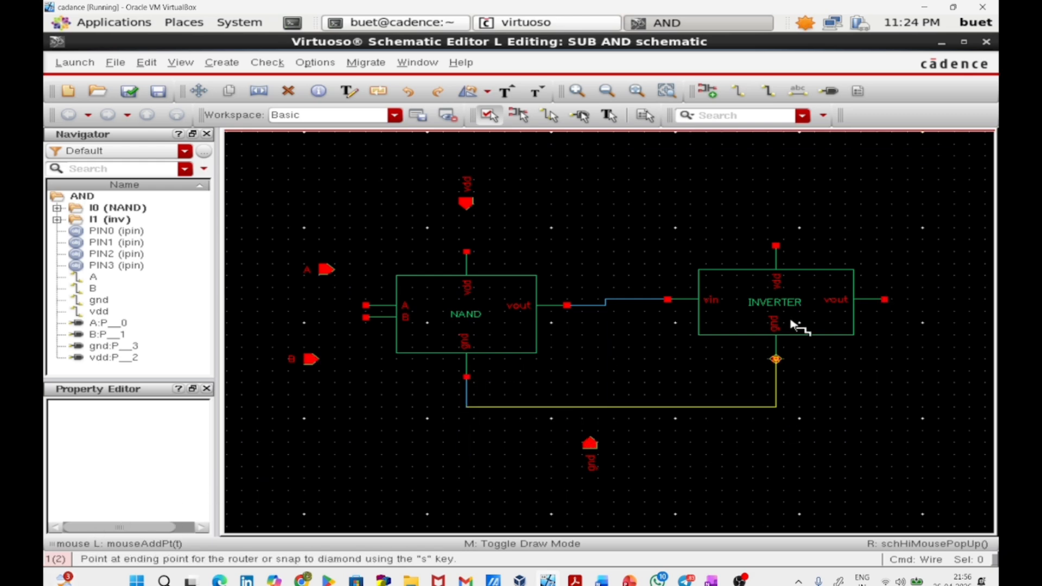
pyautogui.click(791, 332)
pyautogui.press('Escape')
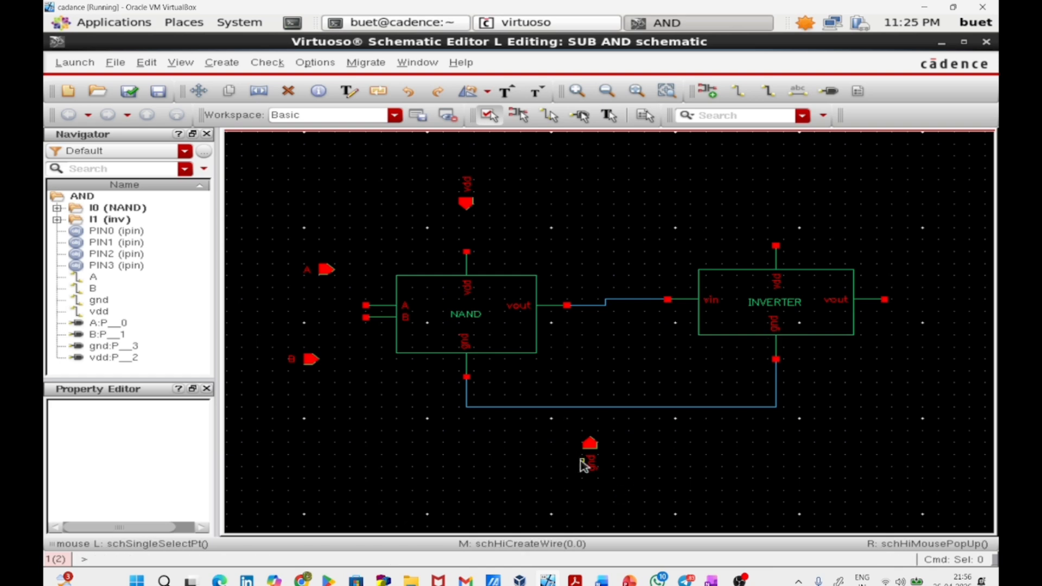
pyautogui.press('w')
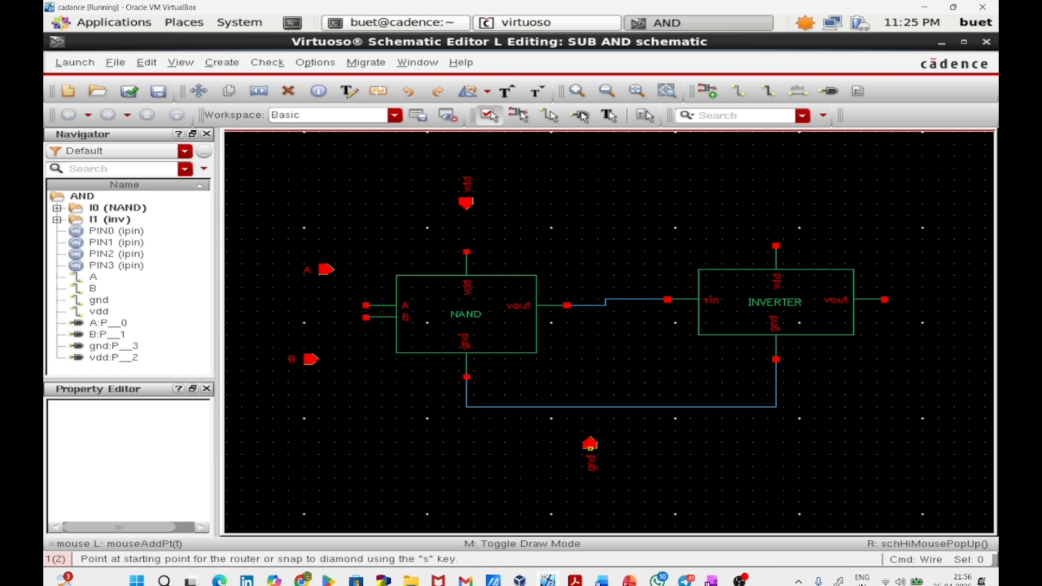
pyautogui.click(590, 444)
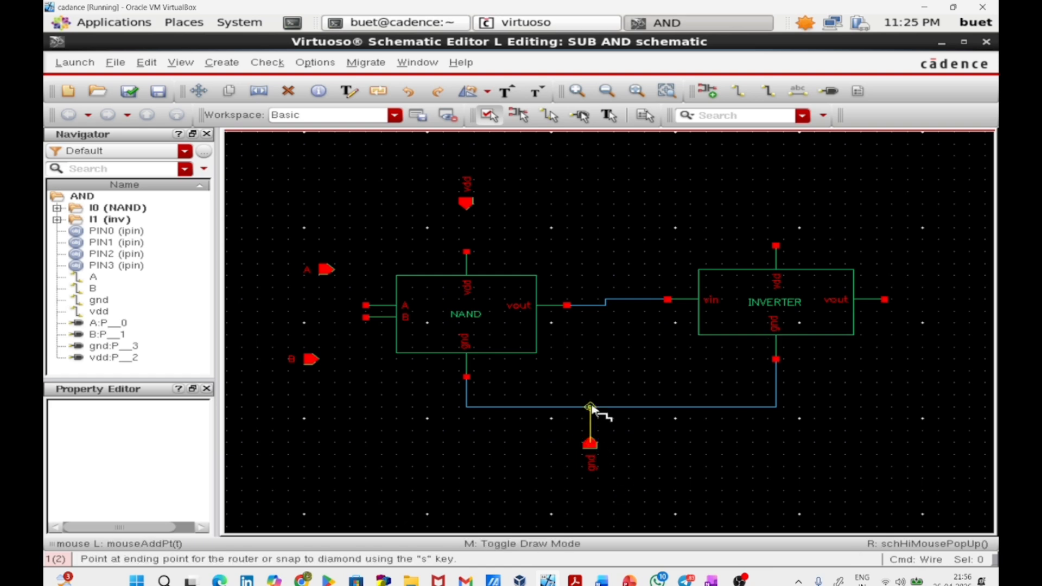
pyautogui.click(590, 407)
pyautogui.press('Escape')
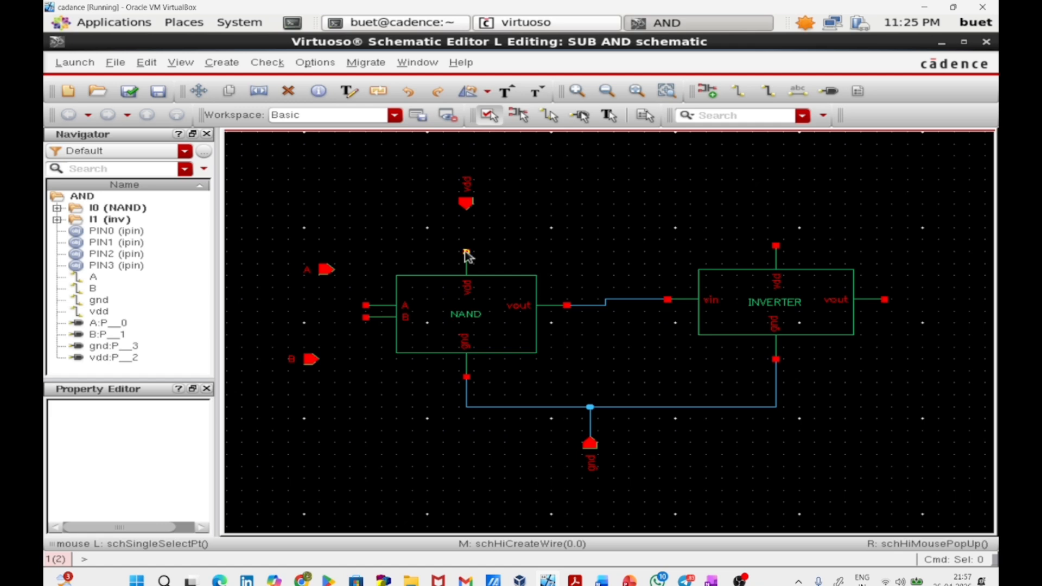
# Wire the vdd terminals of the NAND and inverter together above the blocks and connect the vdd pin to that wire
pyautogui.press('w')
pyautogui.click(467, 253)
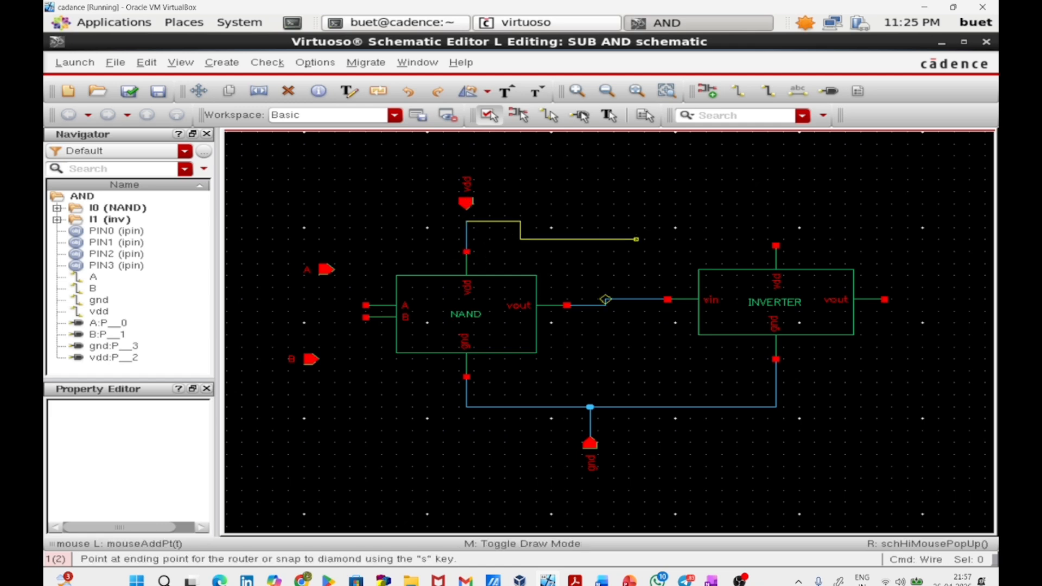
pyautogui.click(743, 252)
pyautogui.press('Escape')
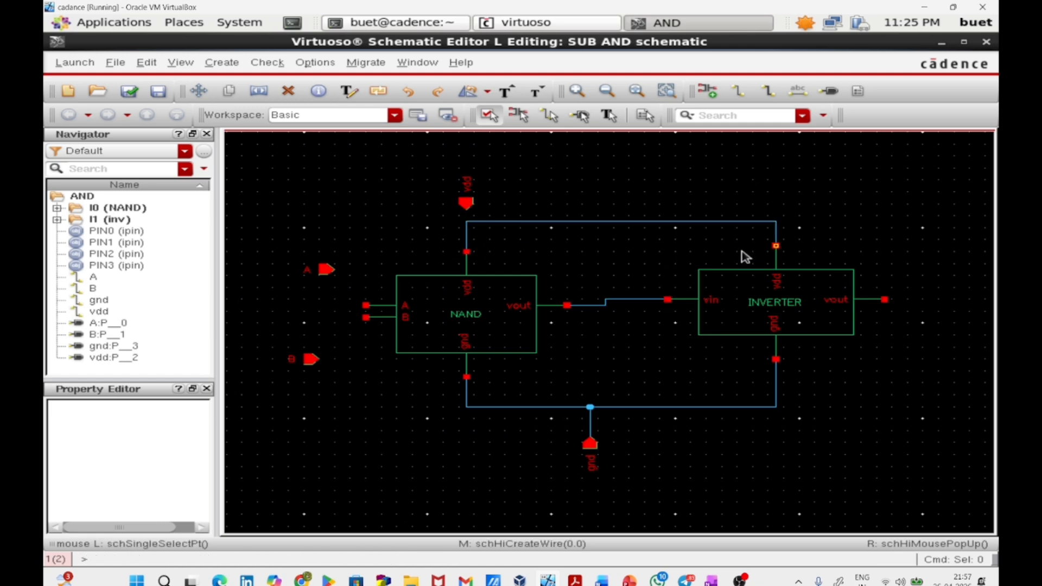
pyautogui.middleClick(465, 204)
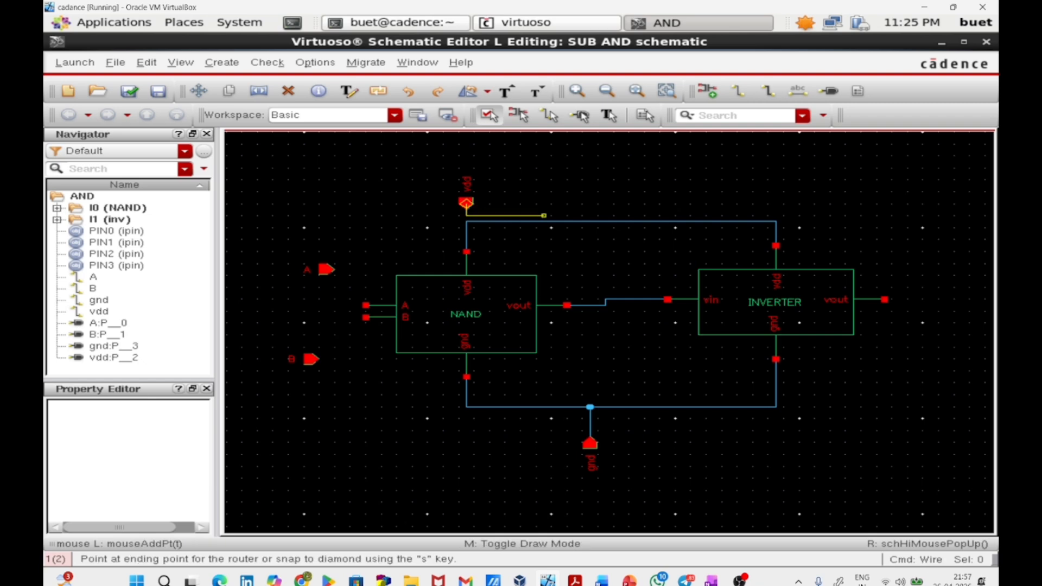
pyautogui.click(567, 221)
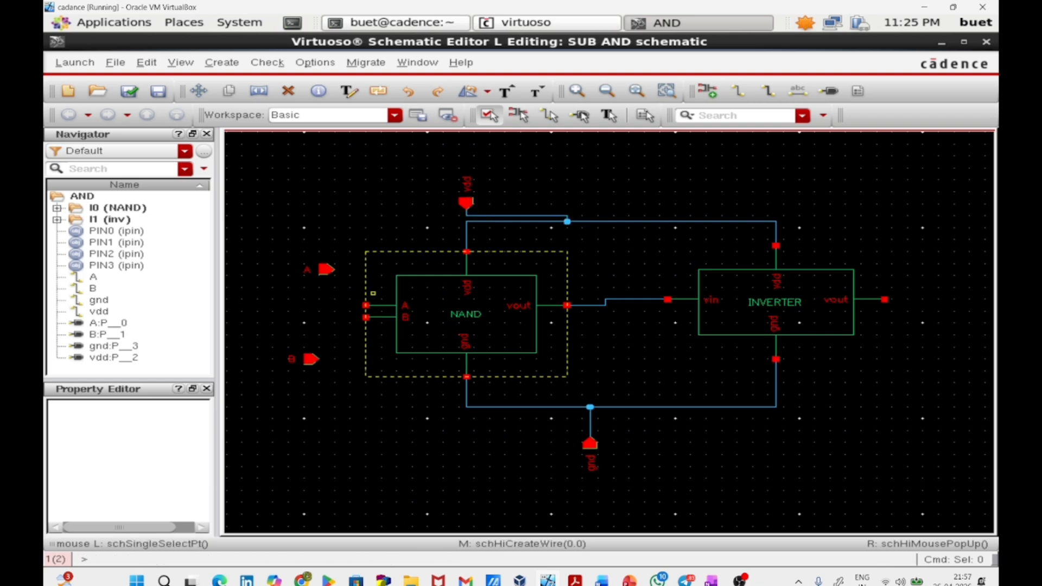
# Wire input pins A and B to the matching A and B terminals of the NAND block
pyautogui.press('w')
pyautogui.click(327, 270)
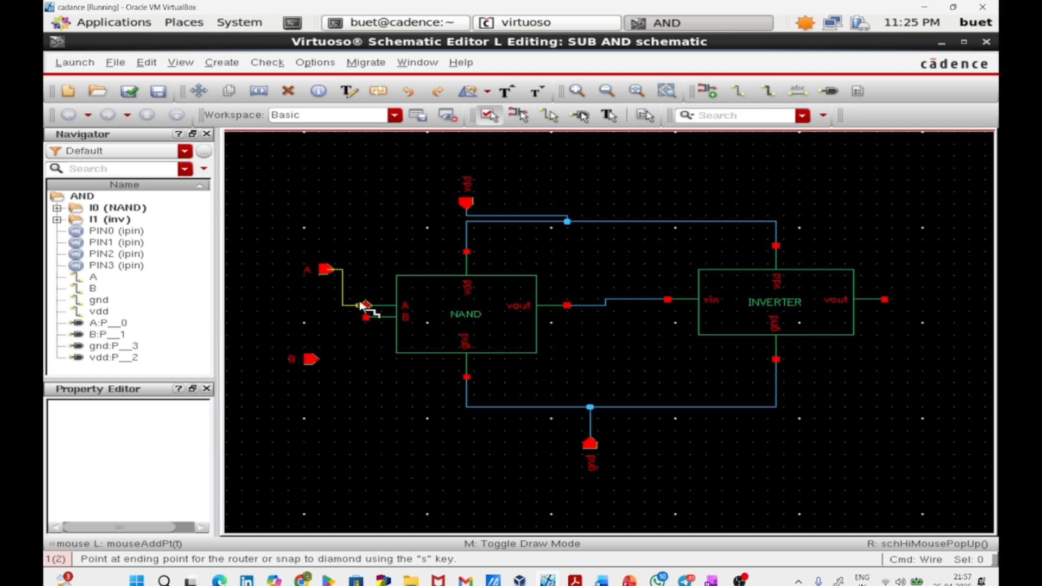
pyautogui.click(366, 305)
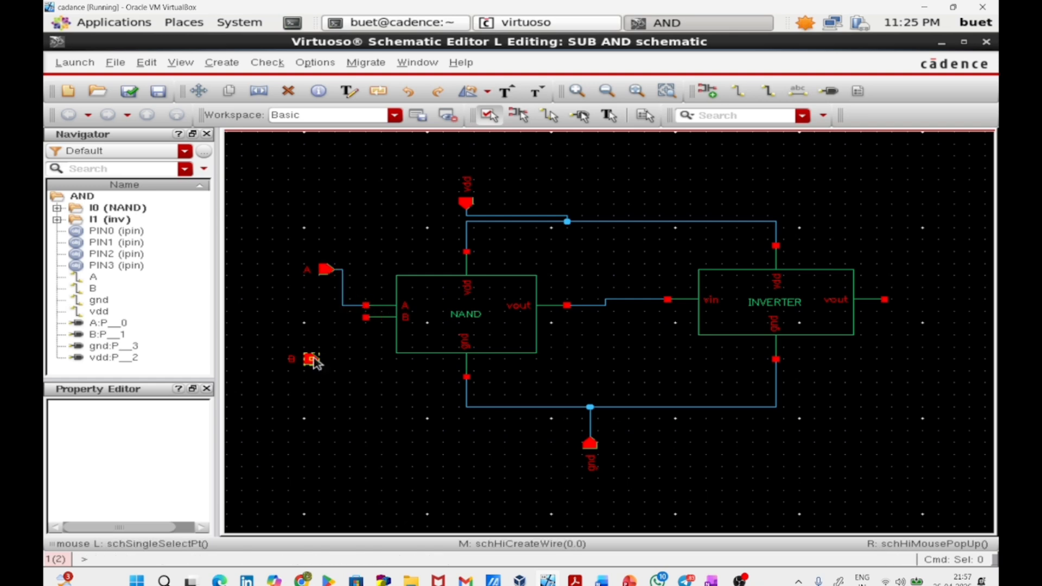
pyautogui.press('w')
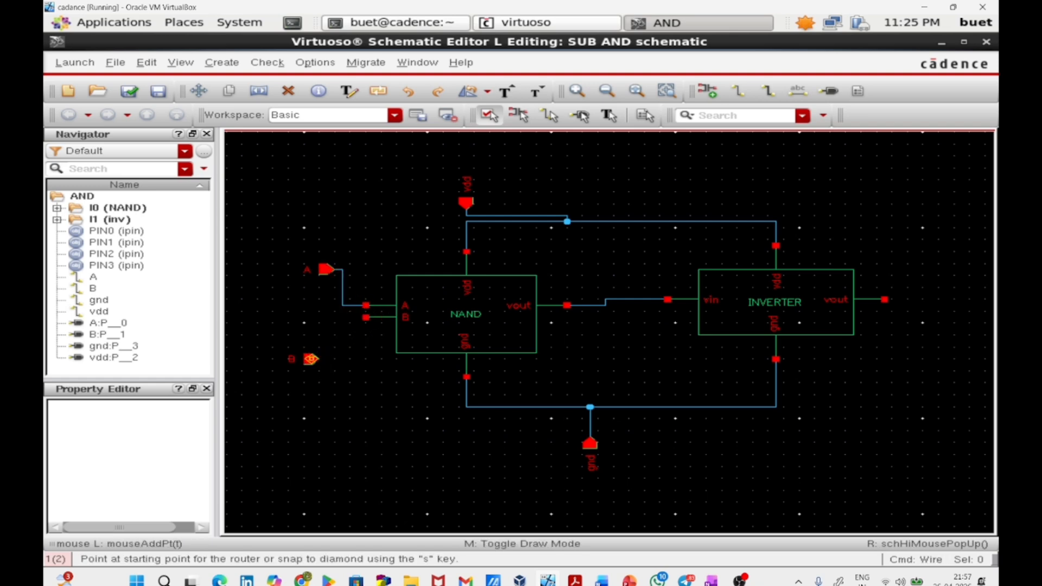
pyautogui.click(311, 358)
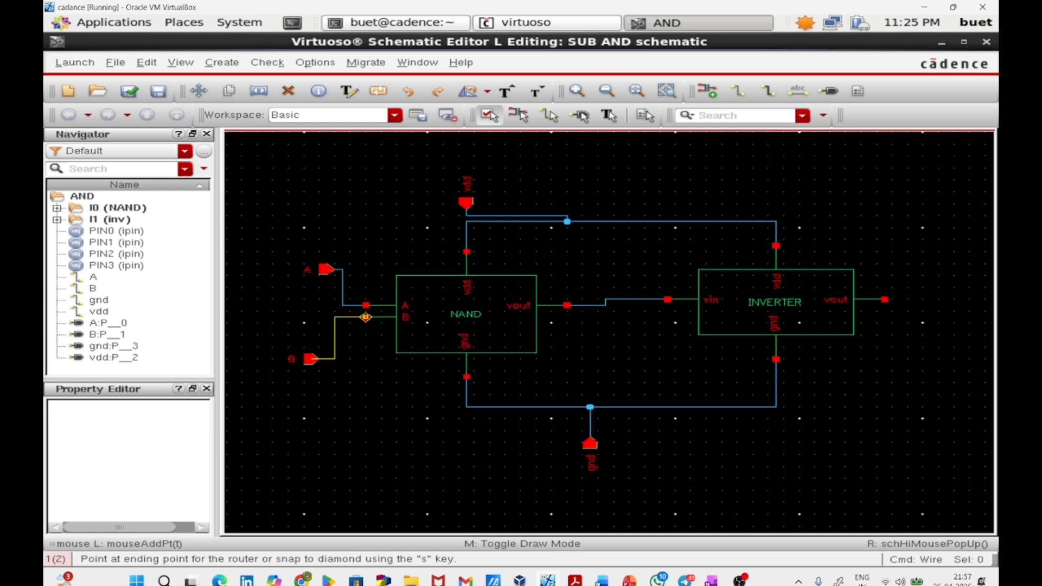
pyautogui.click(366, 317)
pyautogui.press('Escape')
# Add an output pin named vout to the right of the inverter's output terminal
pyautogui.press('p')
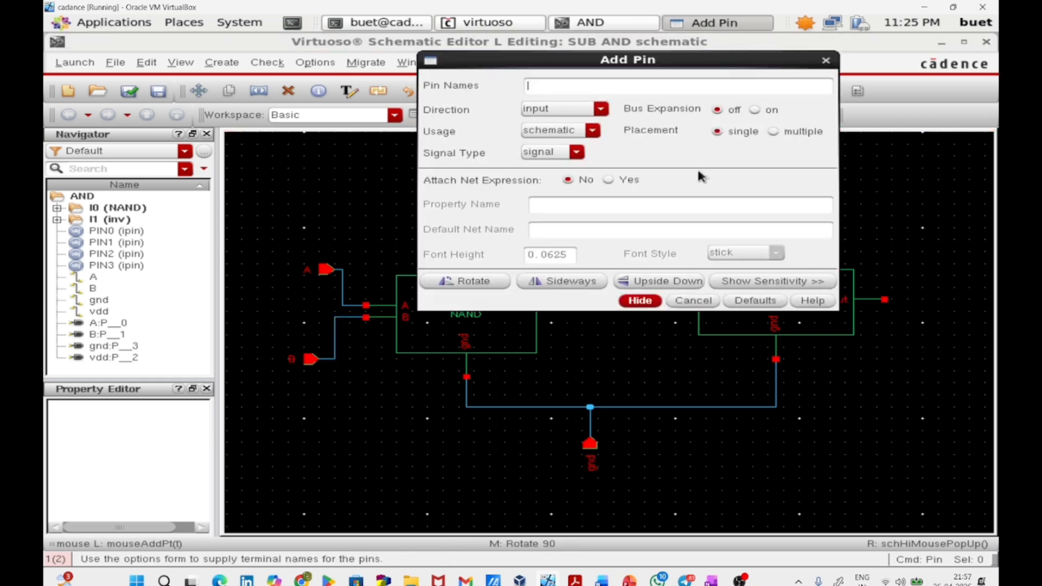
pyautogui.click(600, 109)
pyautogui.click(582, 132)
pyautogui.write('vout')
pyautogui.click(641, 301)
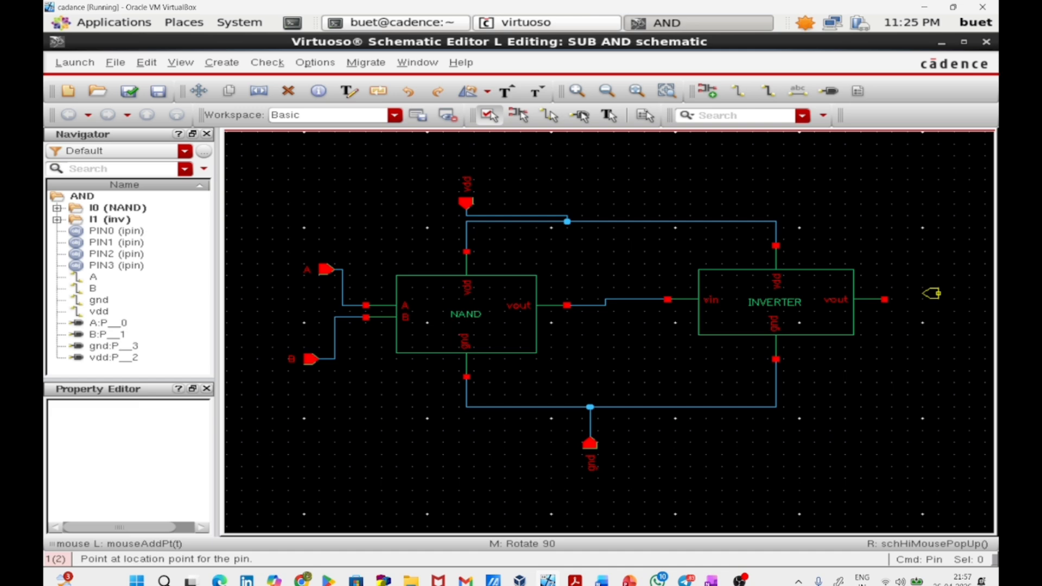
pyautogui.click(924, 300)
pyautogui.press('Escape')
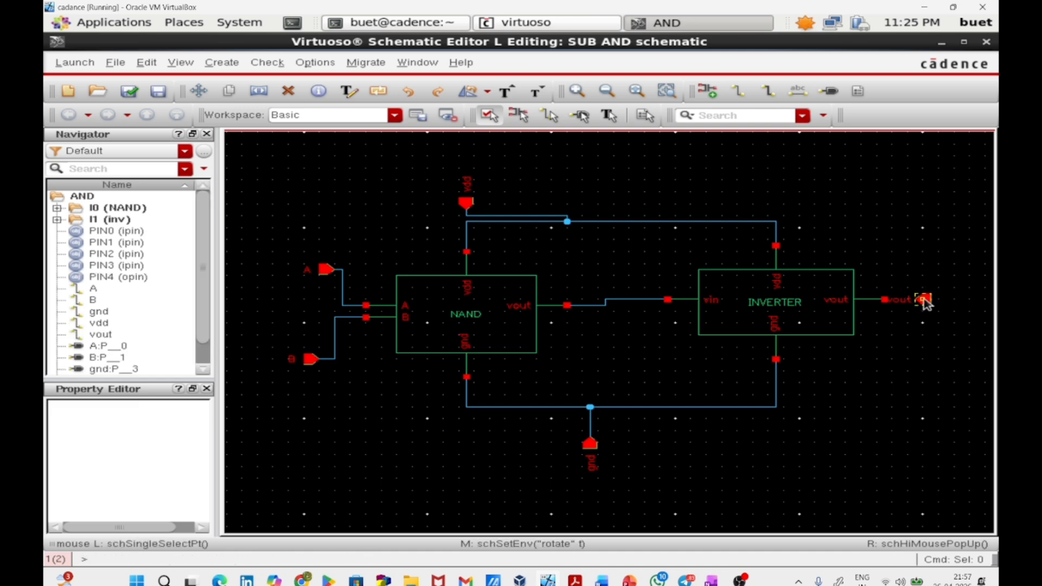
# Wire the vout pin to the inverter's output terminal, and check and save the schematic
pyautogui.click(923, 300)
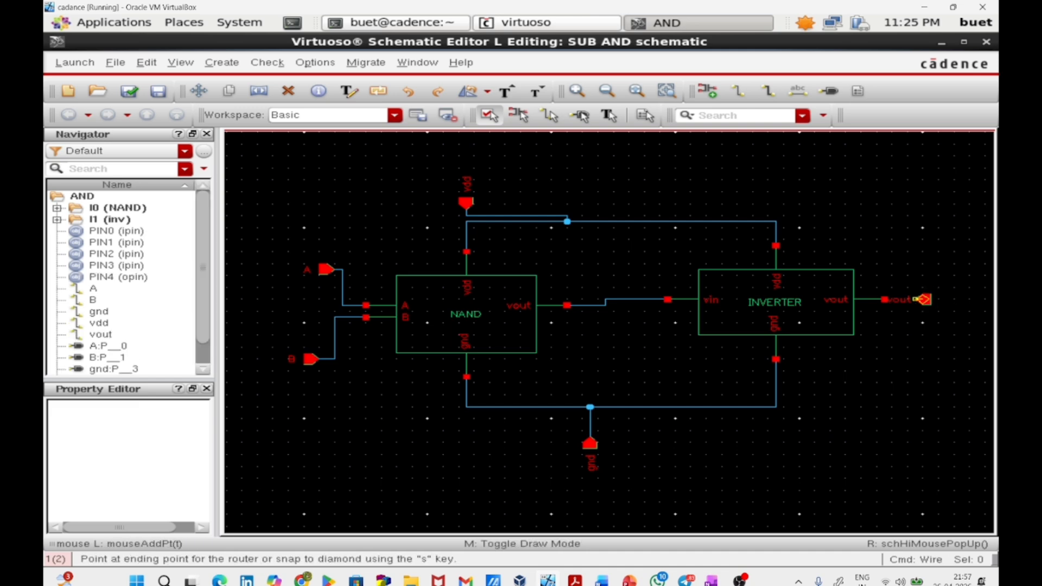
pyautogui.click(884, 300)
pyautogui.click(129, 90)
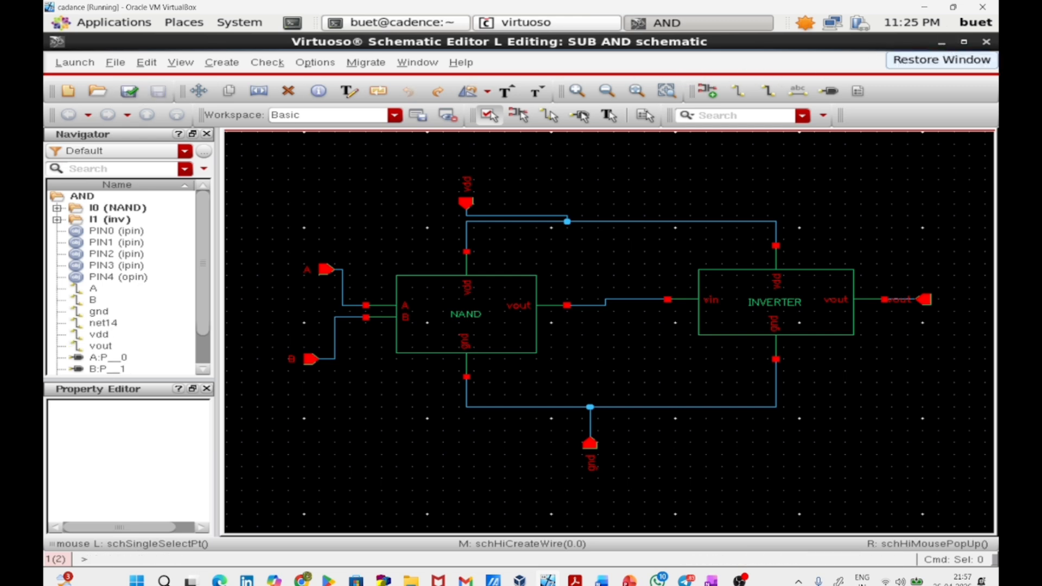
# Move the schematic window aside to read the check results in the Virtuoso log, and maximize the schematic window again
pyautogui.click(964, 41)
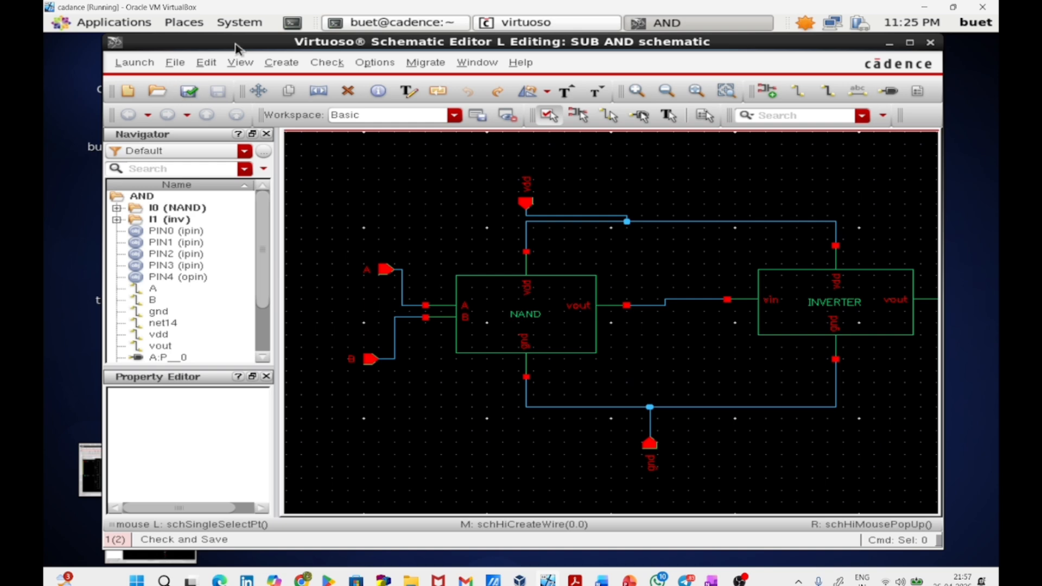
pyautogui.moveTo(250, 42); pyautogui.dragTo(559, 59)
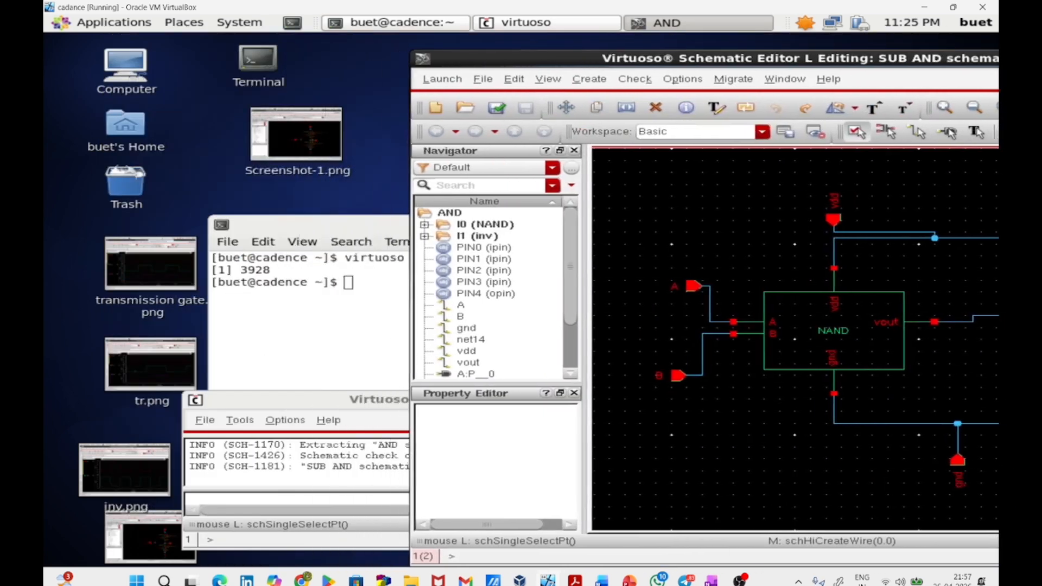
pyautogui.click(353, 397)
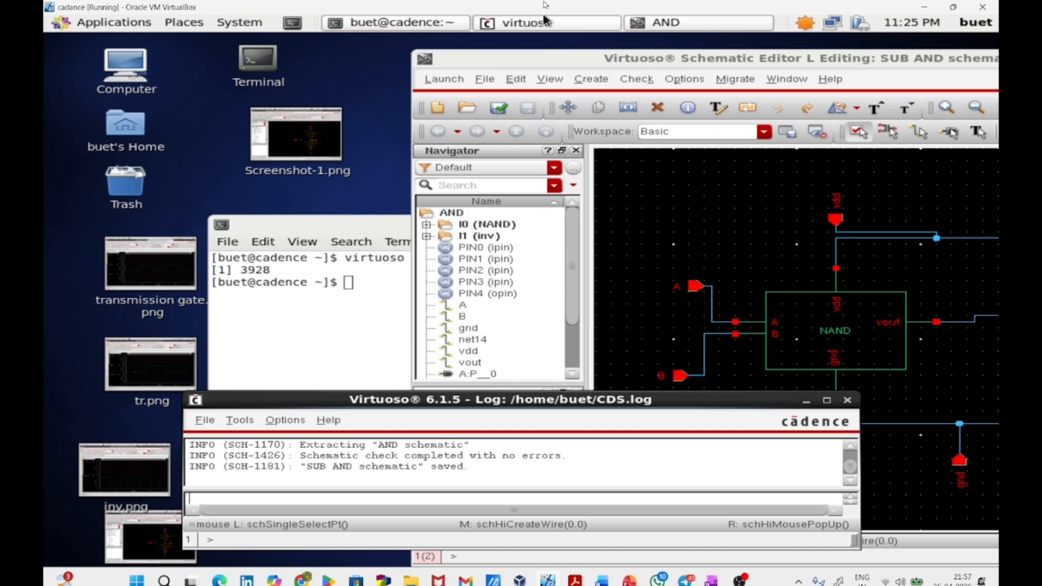
pyautogui.doubleClick(616, 59)
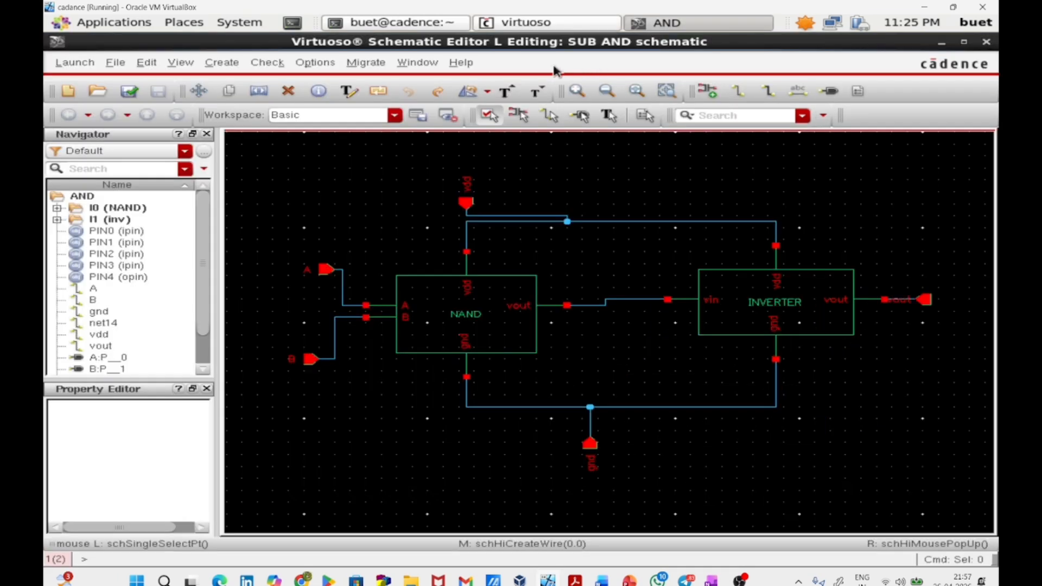
# Start generating a symbol view of the SUB library's AND cell from its schematic cellview
pyautogui.click(207, 65)
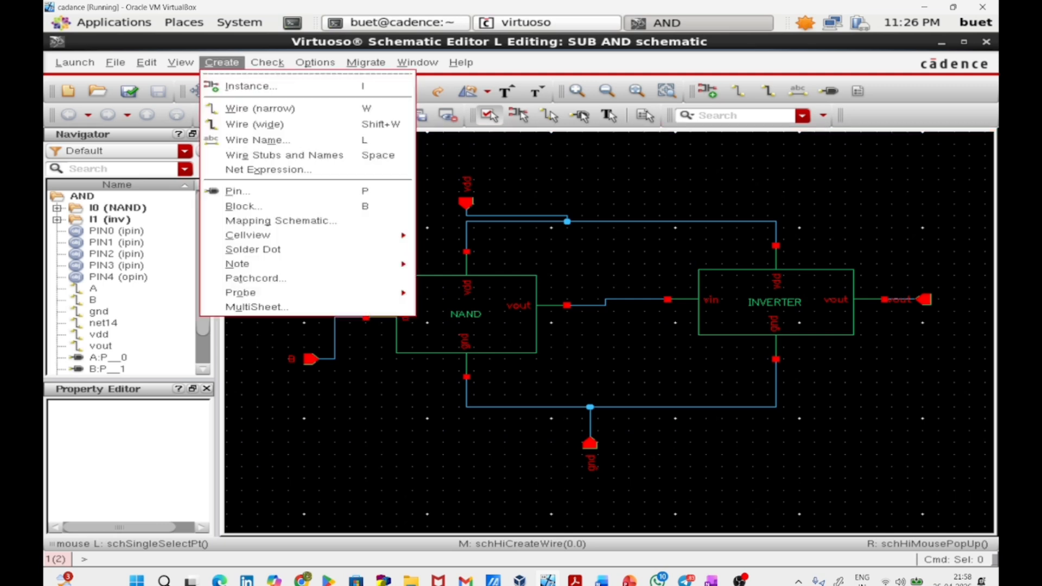
pyautogui.moveTo(301, 235)
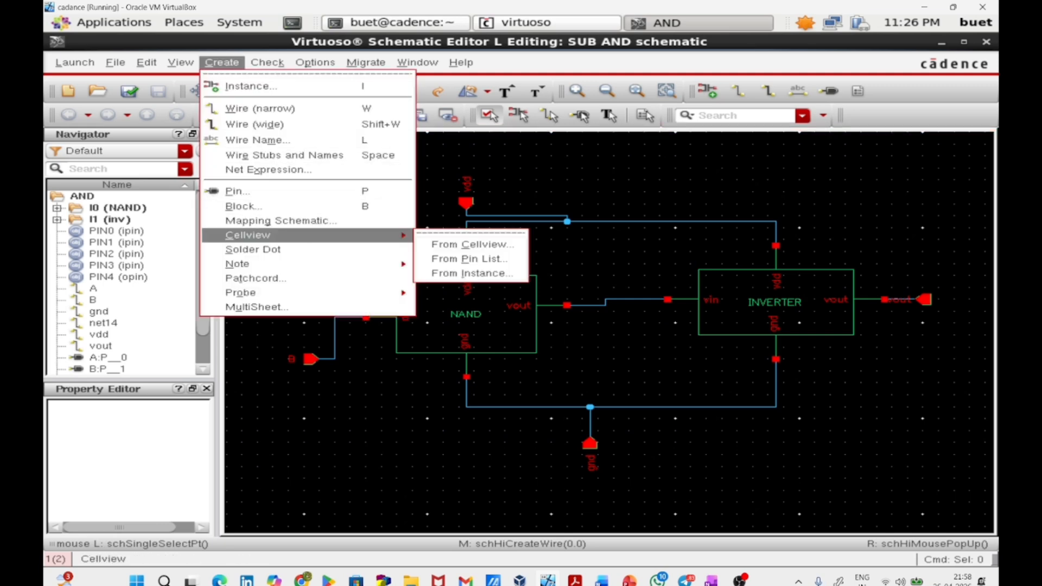
pyautogui.click(471, 245)
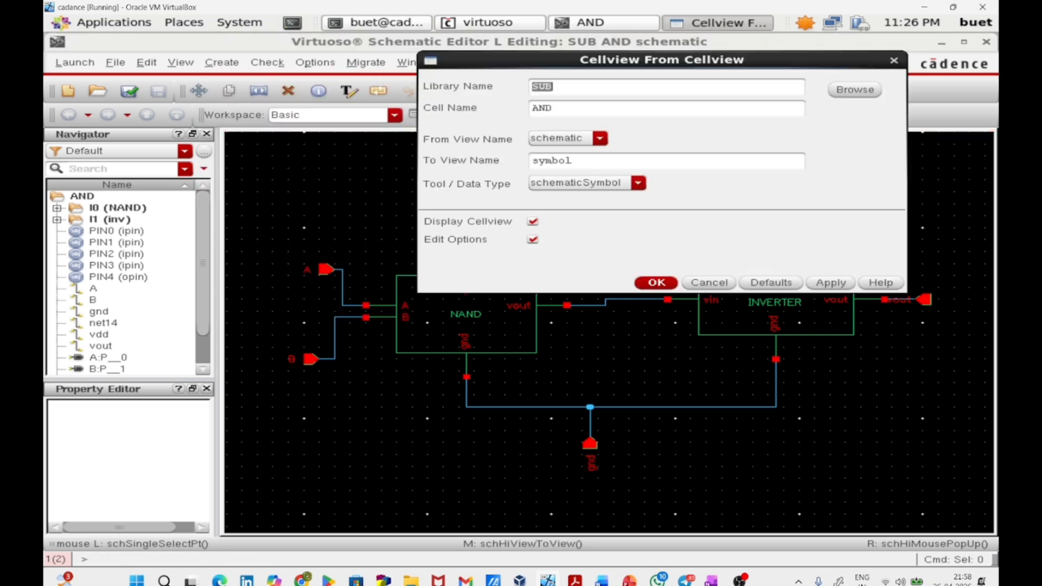
pyautogui.click(659, 282)
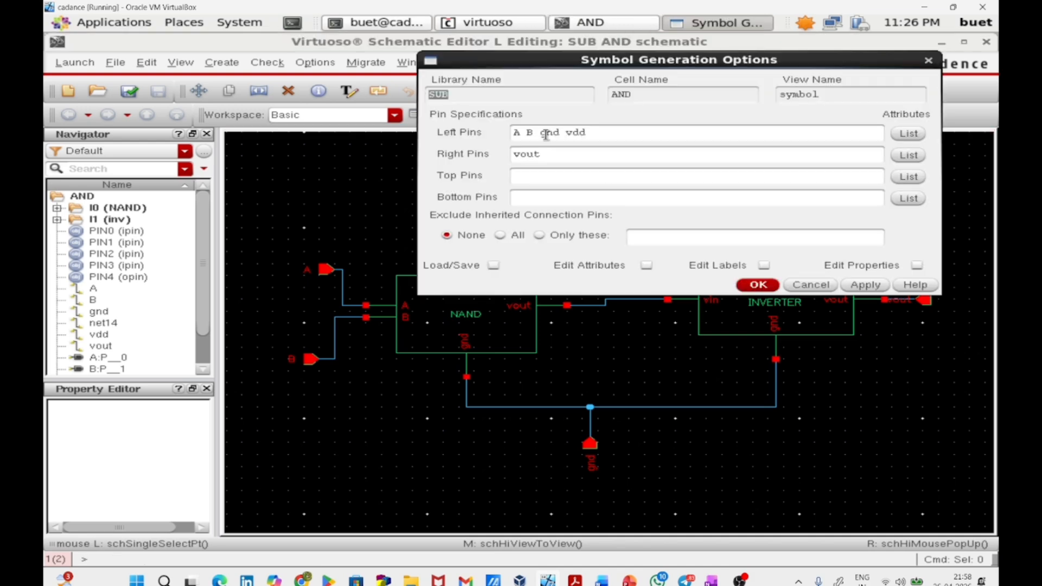
# Move vdd to the top pins and gnd to the bottom pins, leaving A and B as left pins, and generate the symbol
pyautogui.moveTo(534, 132); pyautogui.dragTo(580, 132)
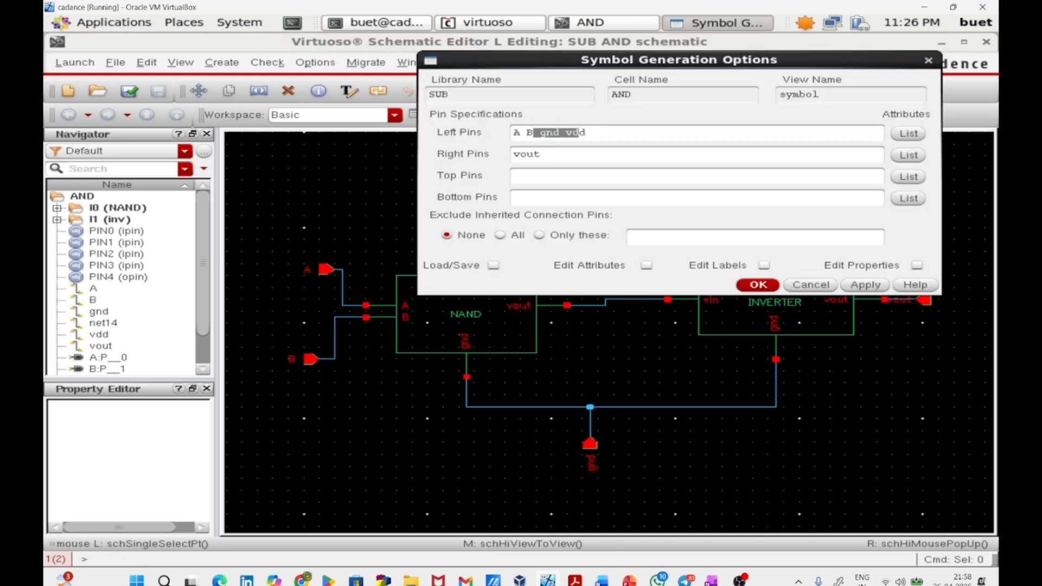
pyautogui.rightClick(580, 131)
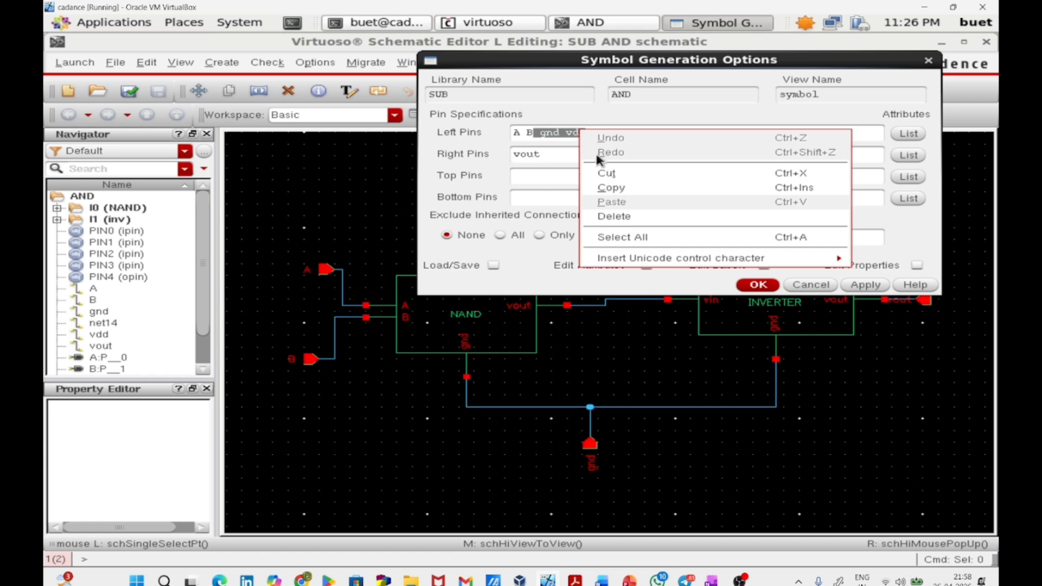
pyautogui.click(607, 174)
pyautogui.click(599, 176)
pyautogui.hotkey('ctrl', 'v')
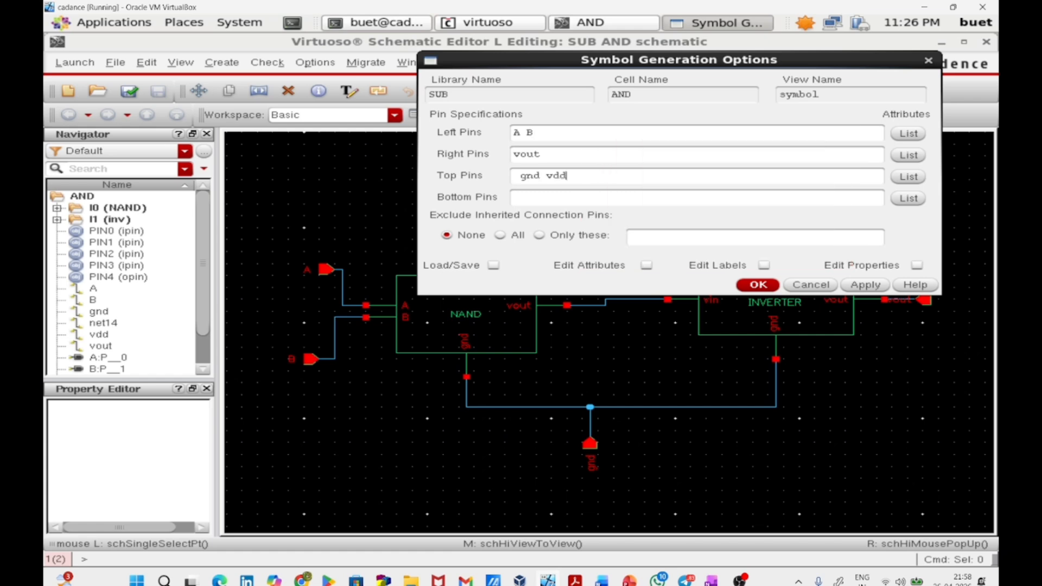
pyautogui.moveTo(567, 175); pyautogui.dragTo(513, 175)
pyautogui.click(535, 175)
pyautogui.rightClick(516, 179)
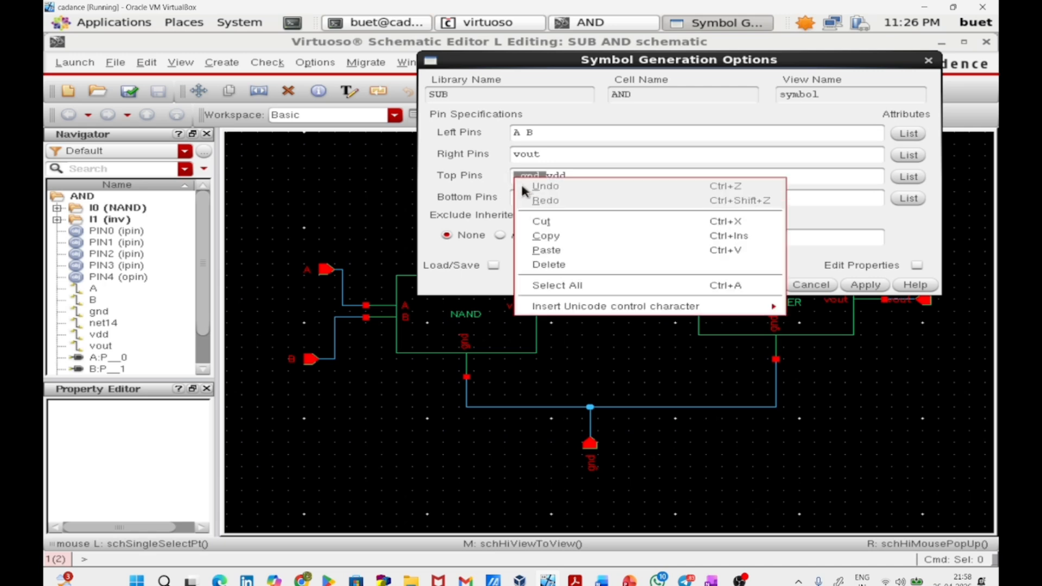
pyautogui.click(537, 219)
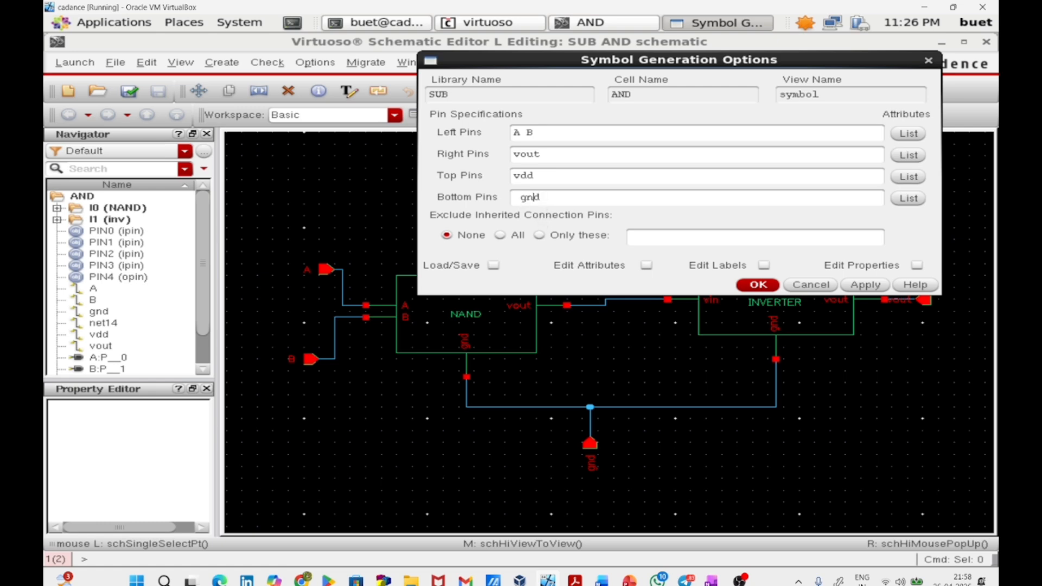
pyautogui.press('BackSpace')
pyautogui.click(757, 284)
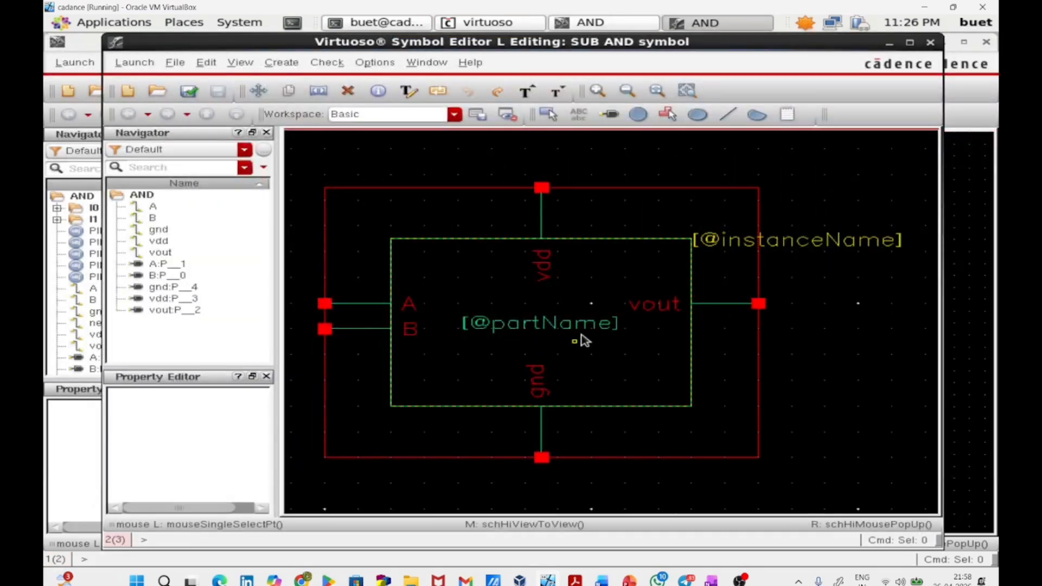
# Replace the symbol's part name label with AND GATE
pyautogui.doubleClick(590, 326)
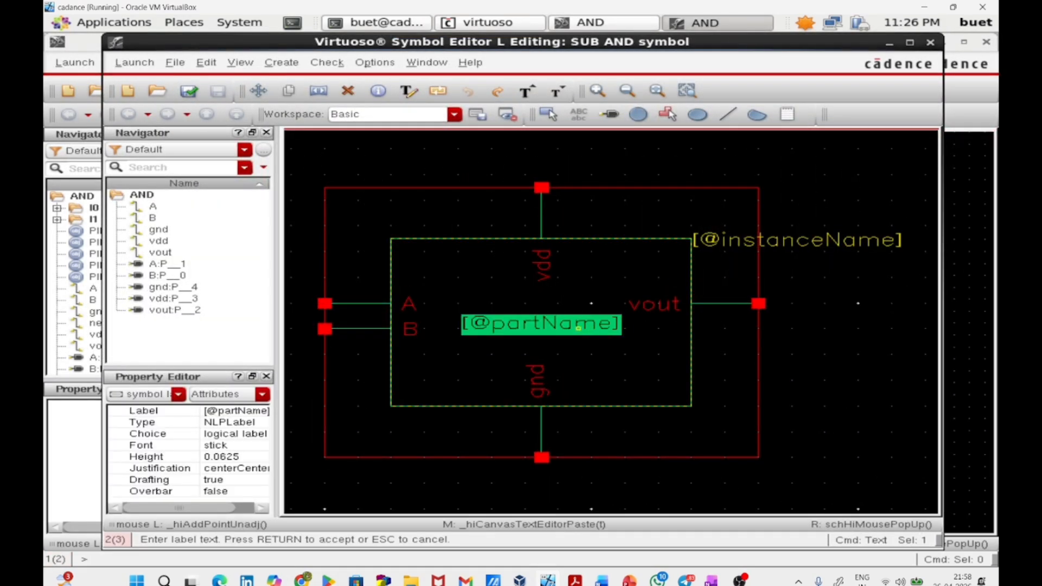
pyautogui.write('AND GA')
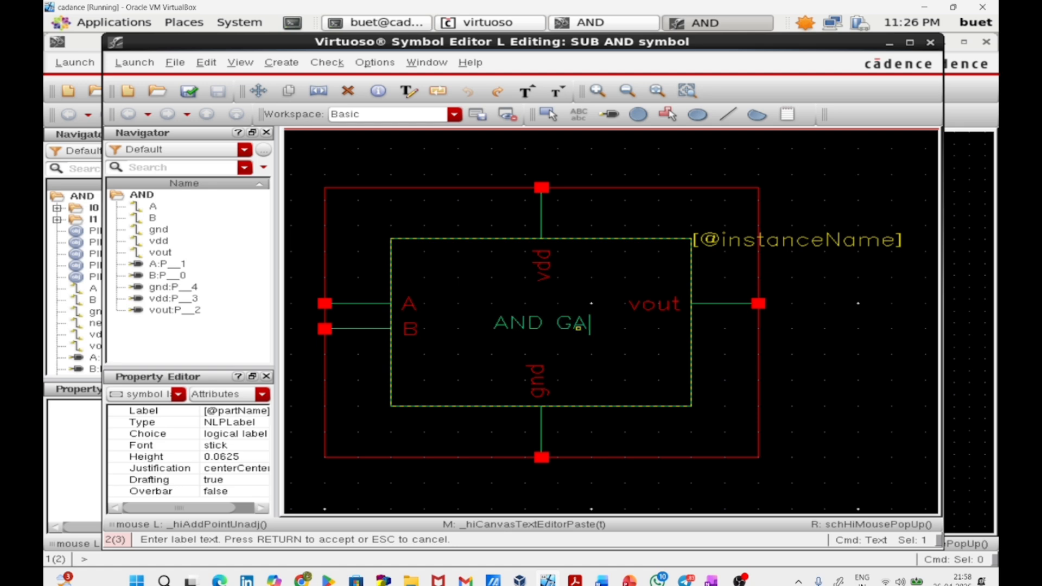
pyautogui.write('TE')
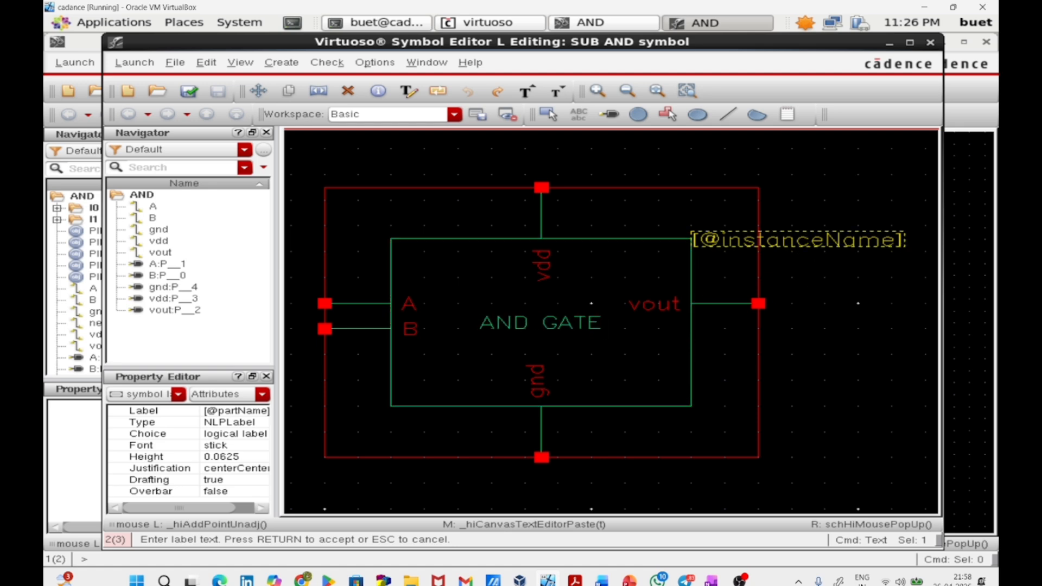
# Remove the instance name label from the AND symbol, and check and save the symbol
pyautogui.click(808, 240)
pyautogui.doubleClick(808, 240)
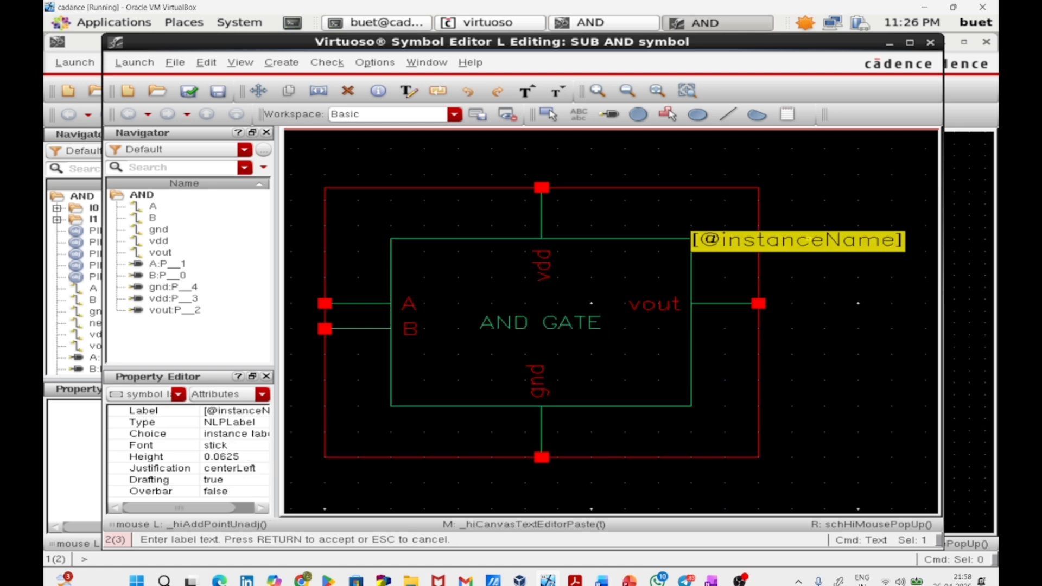
pyautogui.press('BackSpace')
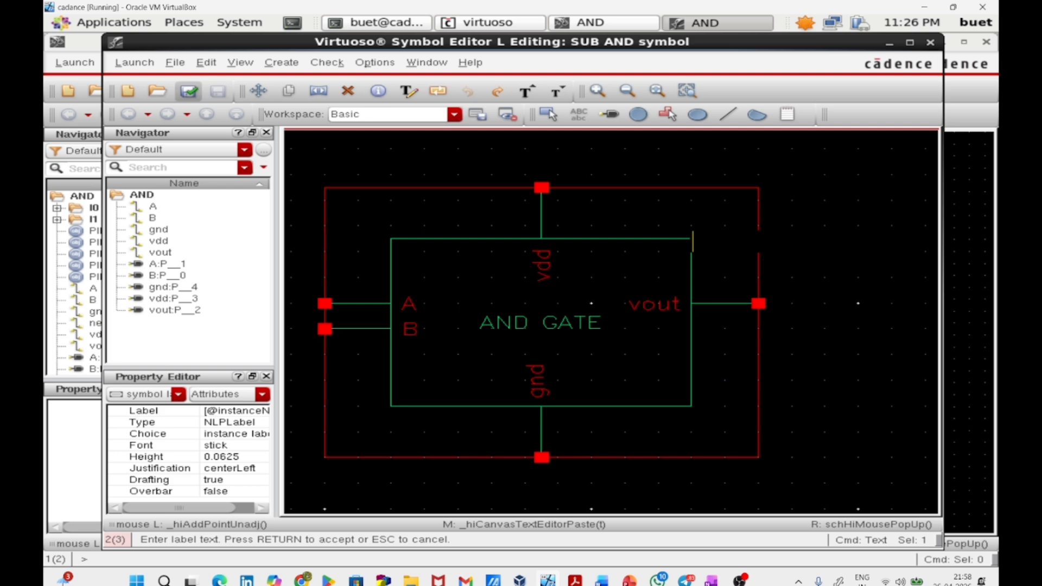
pyautogui.press('Return')
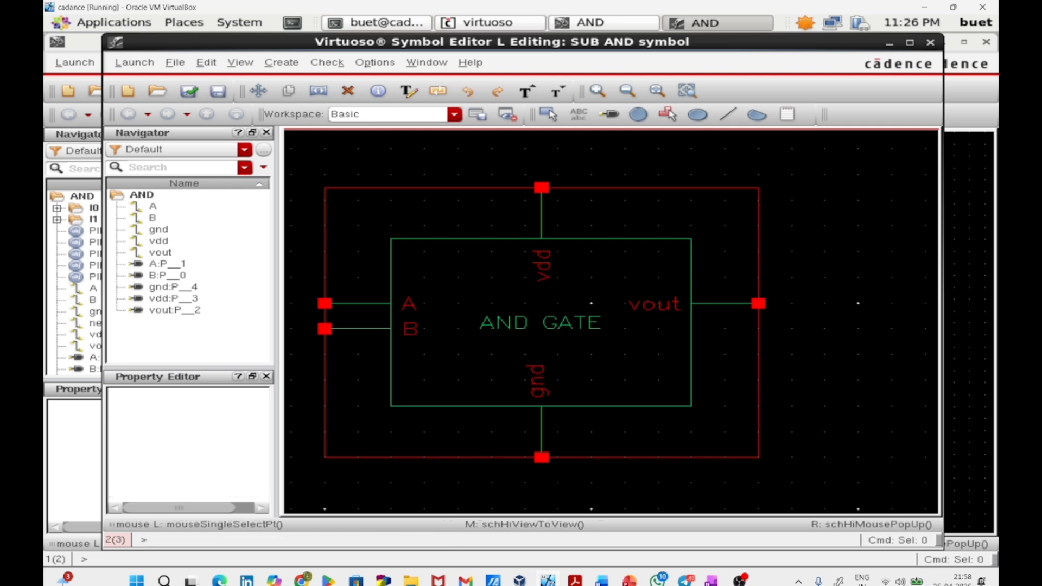
# Minimize the AND symbol and schematic windows, create a schematic cellview named AND1 in library SUB, and maximize its window
pyautogui.click(888, 43)
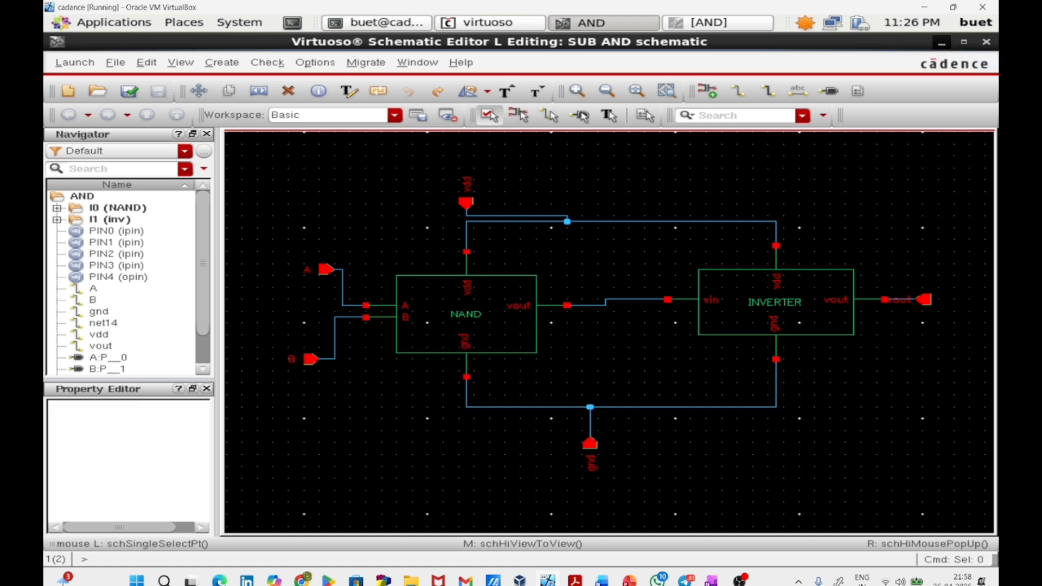
pyautogui.click(941, 45)
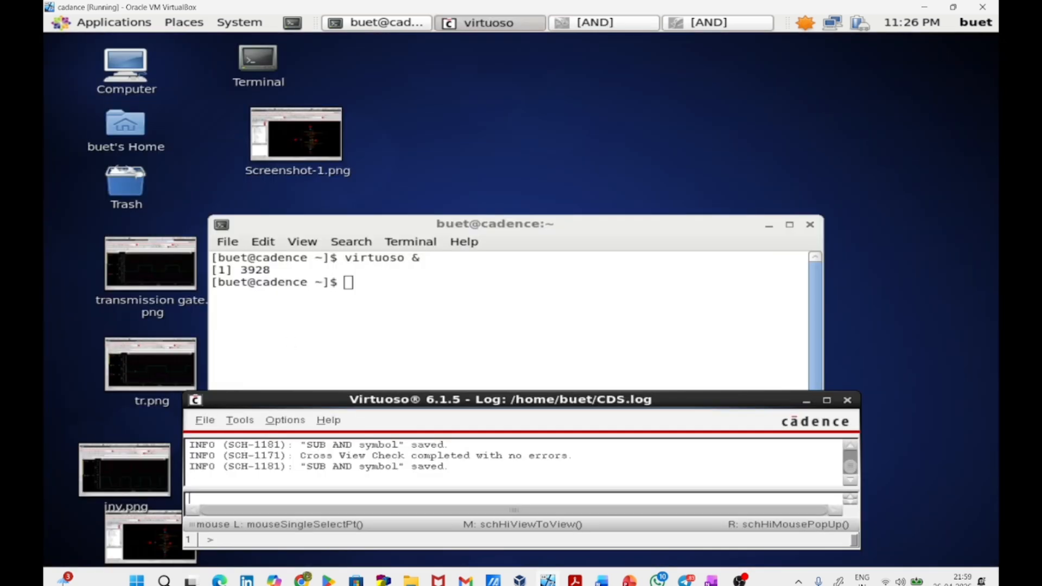
pyautogui.click(207, 421)
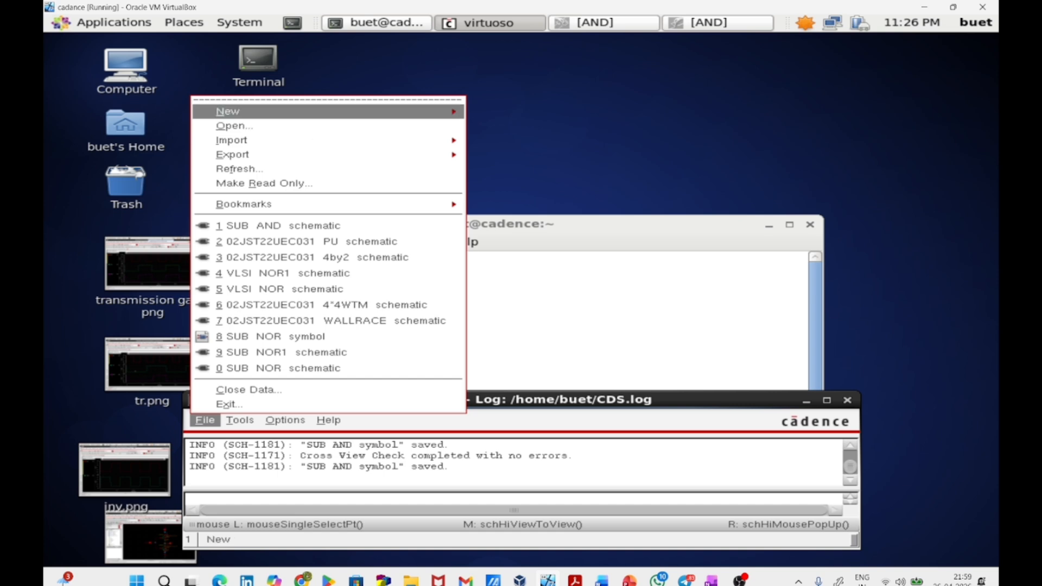
pyautogui.moveTo(313, 118)
pyautogui.click(483, 136)
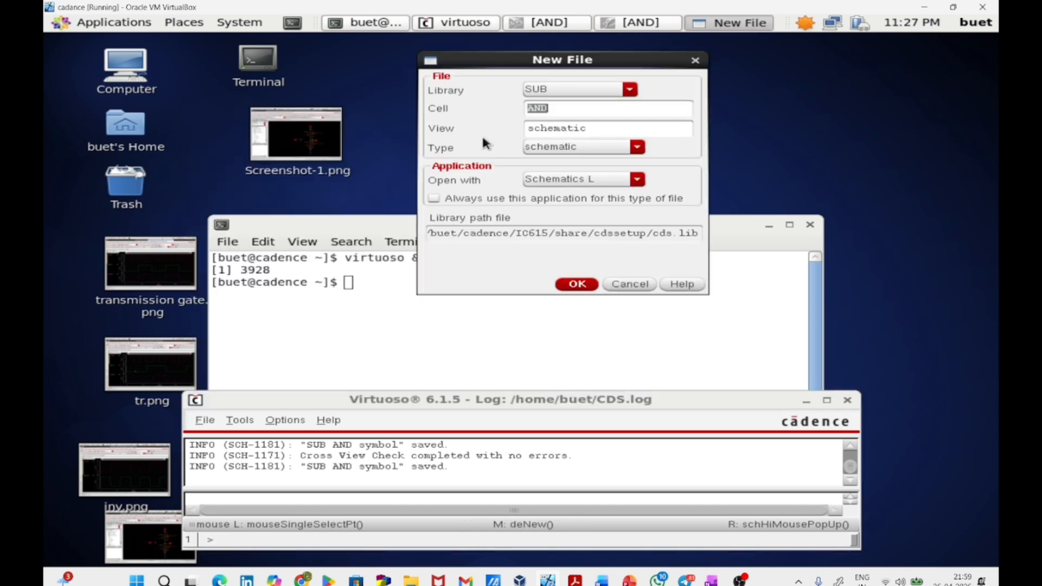
pyautogui.click(608, 106)
pyautogui.click(577, 284)
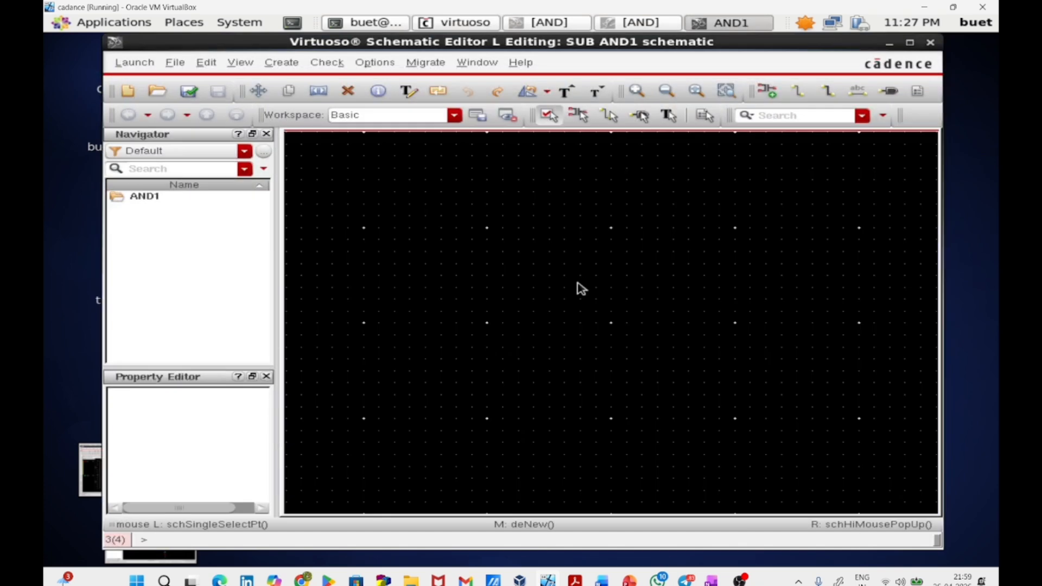
pyautogui.click(910, 43)
# Place an instance of the AND symbol from library SUB near the middle of the AND1 schematic
pyautogui.press('i')
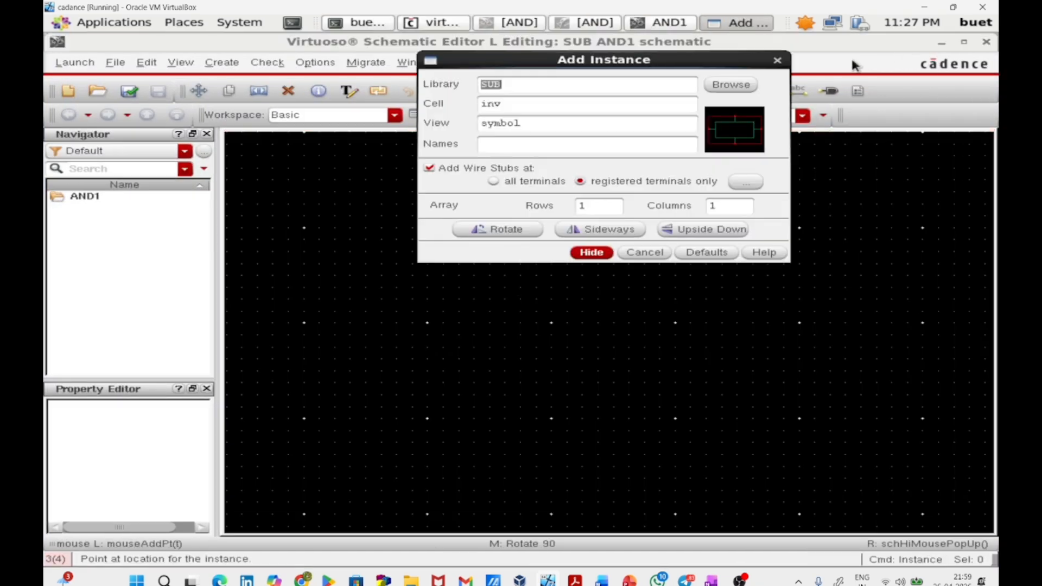
pyautogui.click(757, 85)
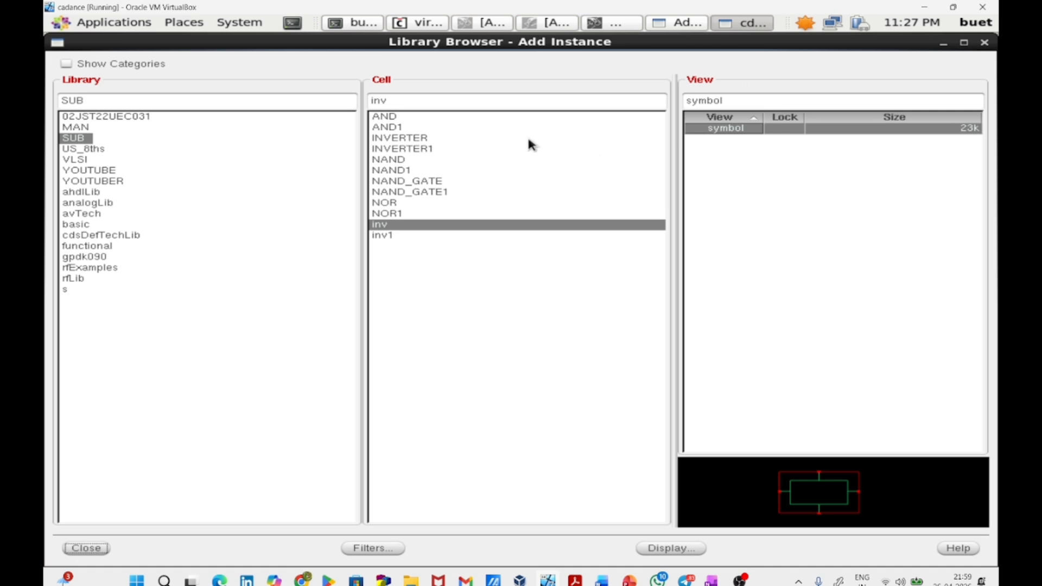
pyautogui.click(445, 118)
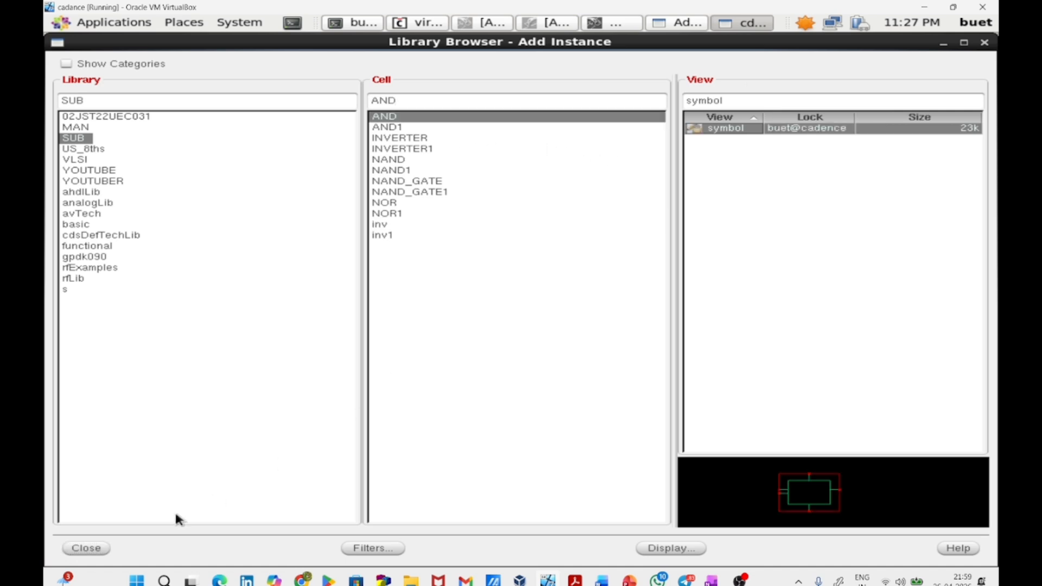
pyautogui.click(100, 546)
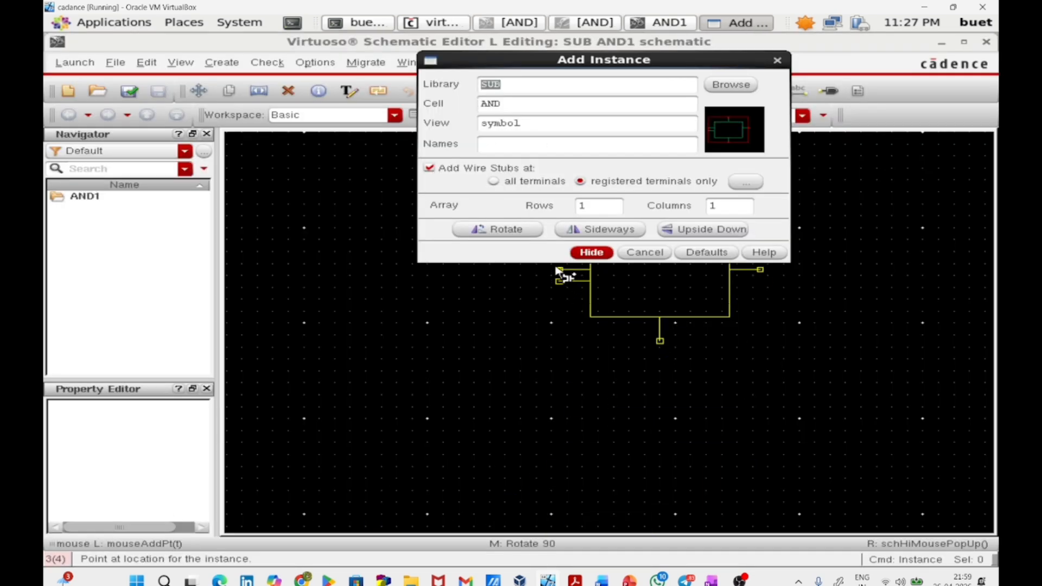
pyautogui.click(578, 252)
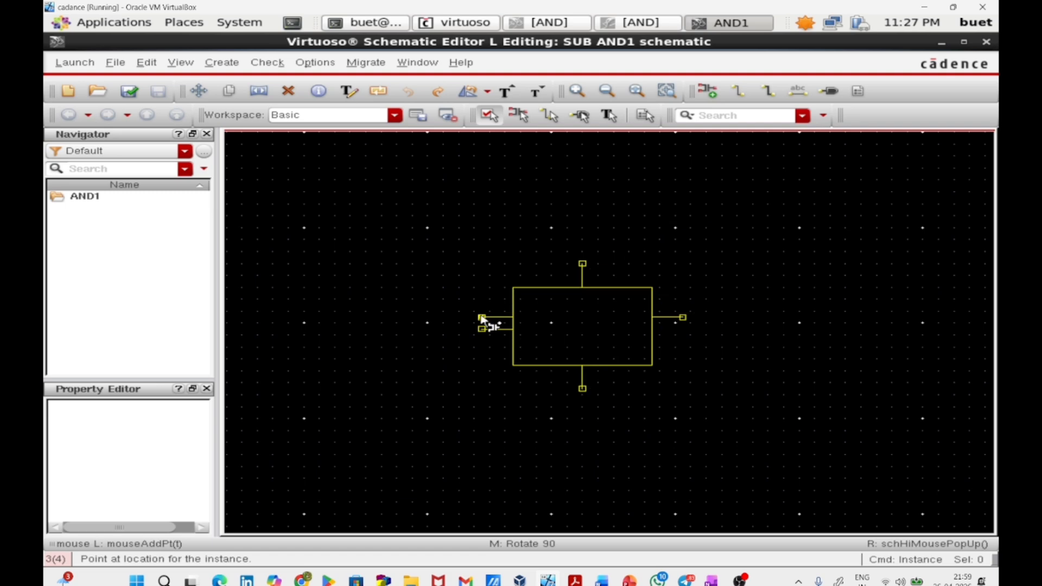
pyautogui.click(481, 318)
pyautogui.press('Escape')
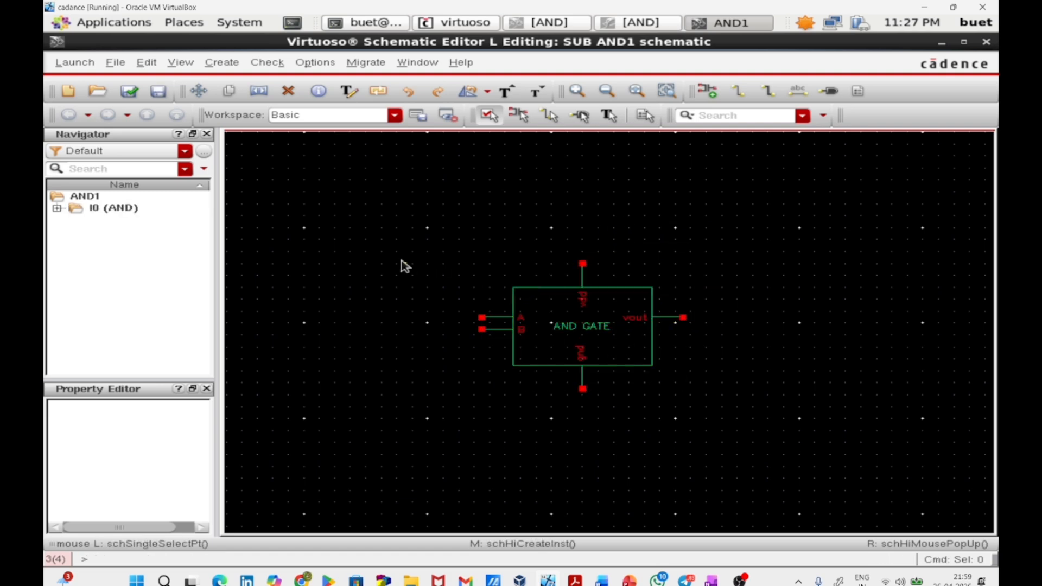
# Add an output pin named vout to the right of the AND GATE block's output terminal
pyautogui.press('p')
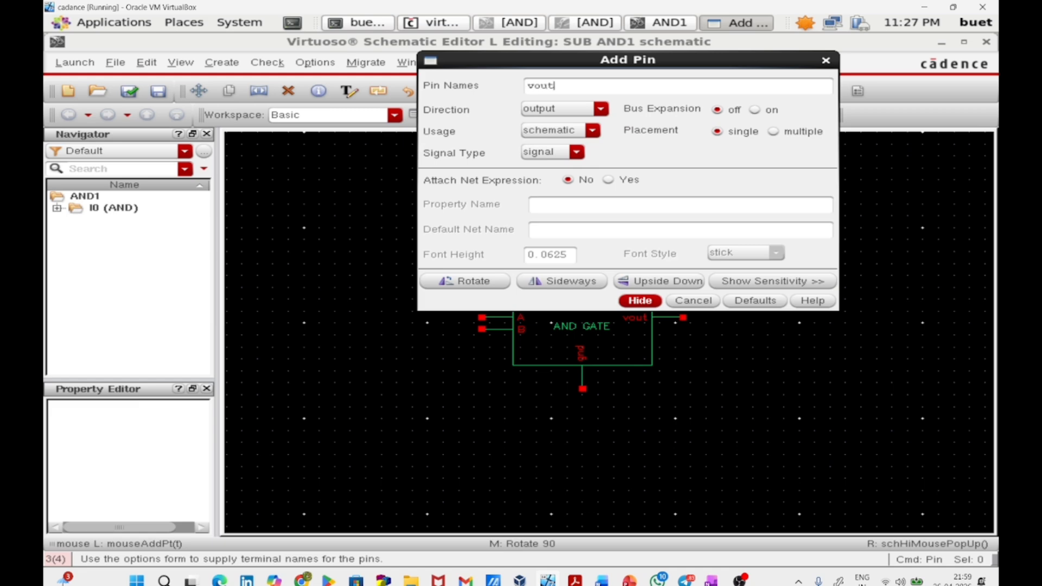
pyautogui.press('Return')
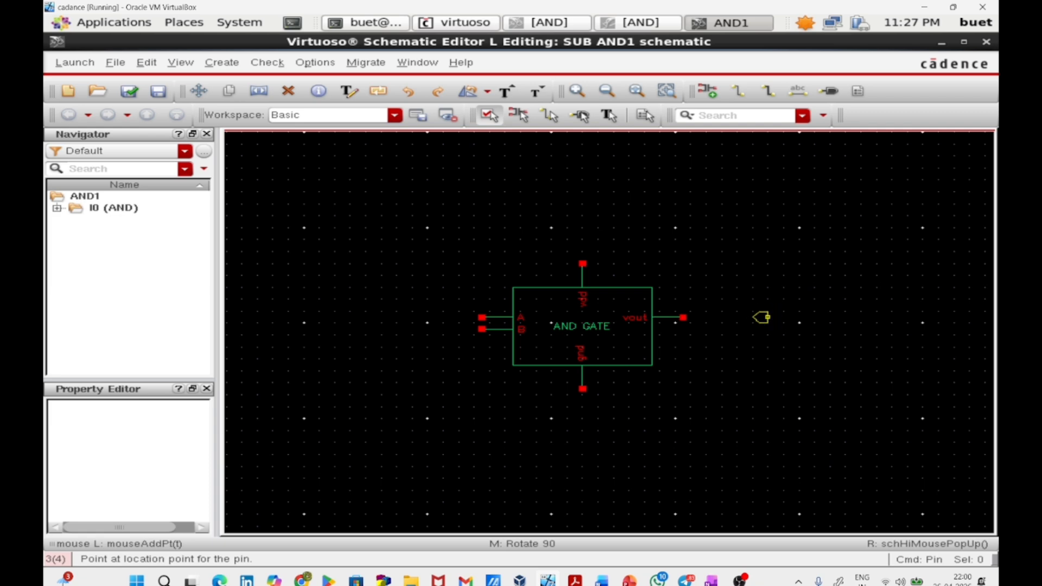
pyautogui.click(761, 315)
pyautogui.press('Escape')
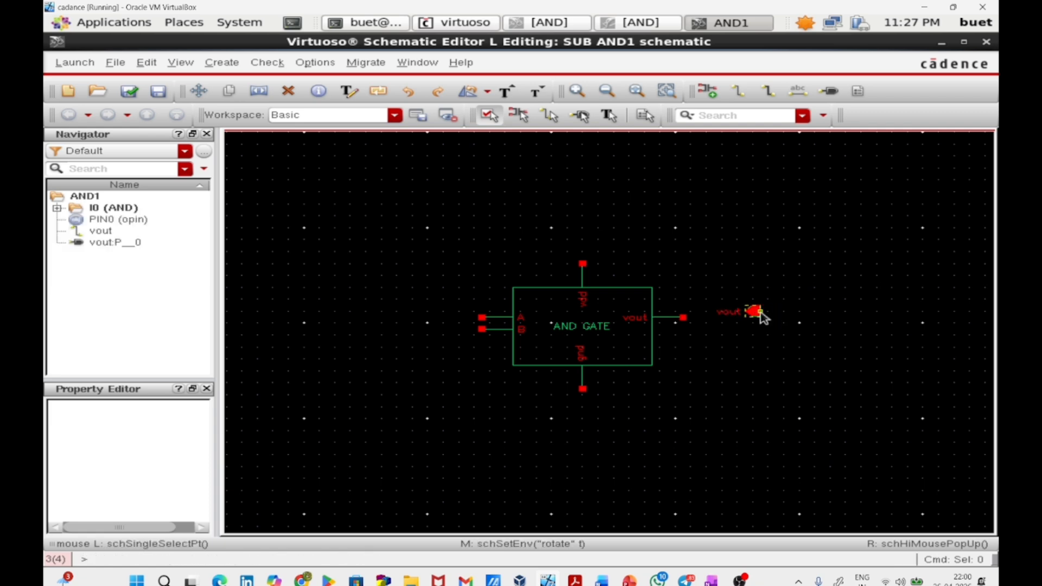
# Add input pins A and B beside the AND GATE block's inputs, vdd above the block and gnd below it
pyautogui.press('p')
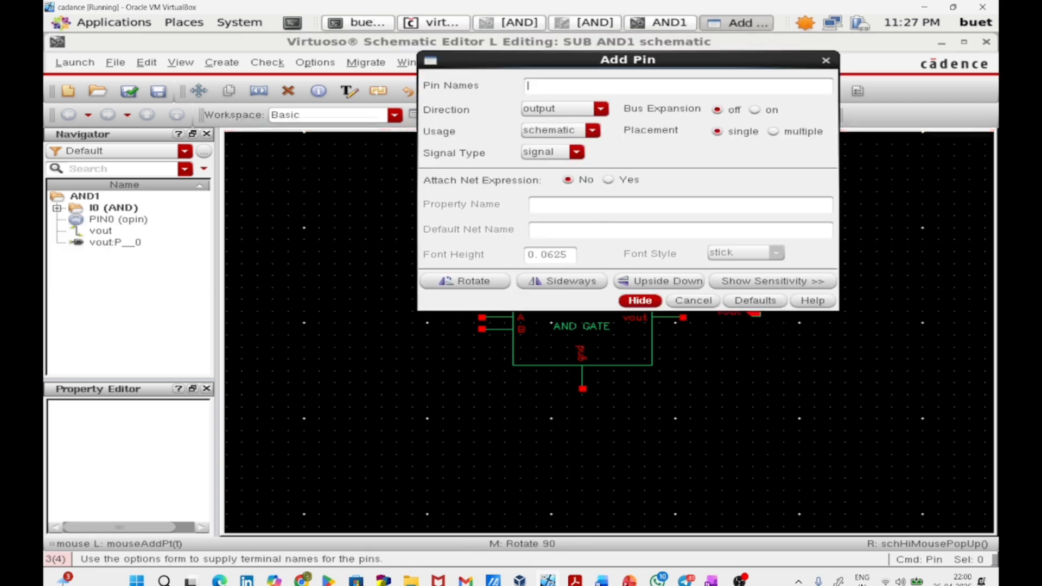
pyautogui.click(564, 109)
pyautogui.click(564, 119)
pyautogui.write('A B vdd gnd')
pyautogui.press('Return')
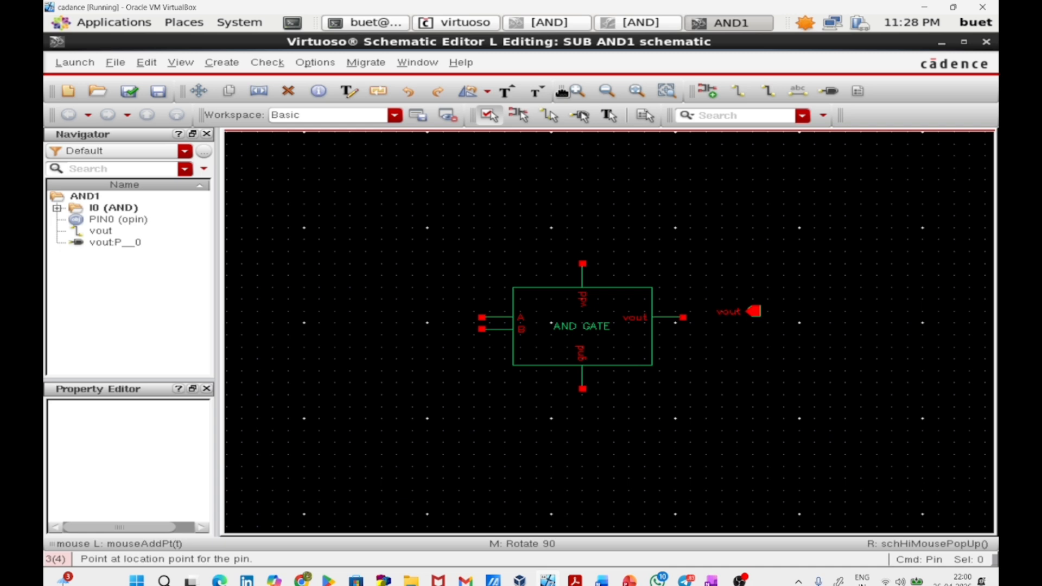
pyautogui.click(437, 288)
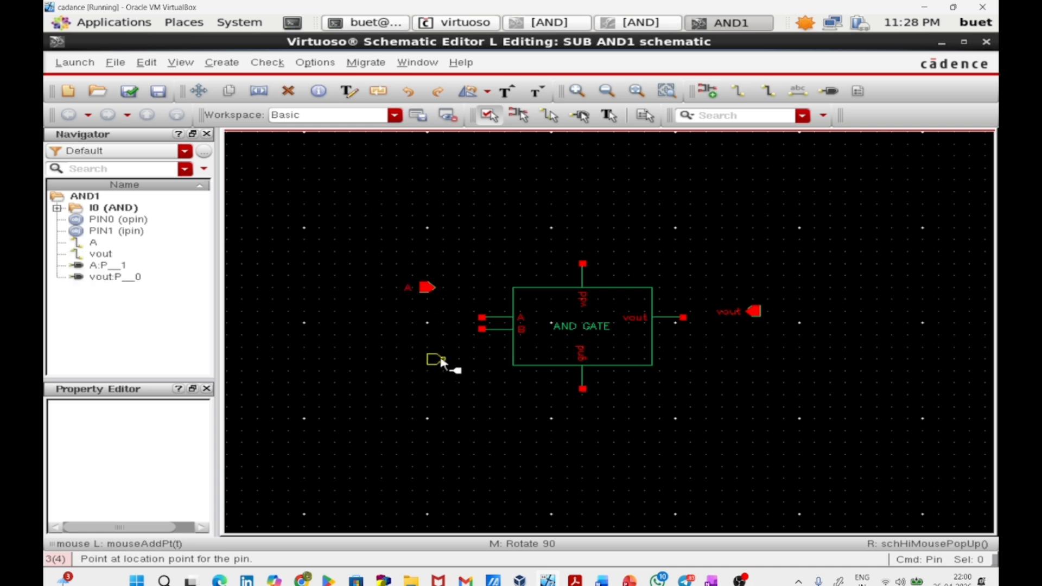
pyautogui.click(433, 362)
pyautogui.middleClick(562, 247)
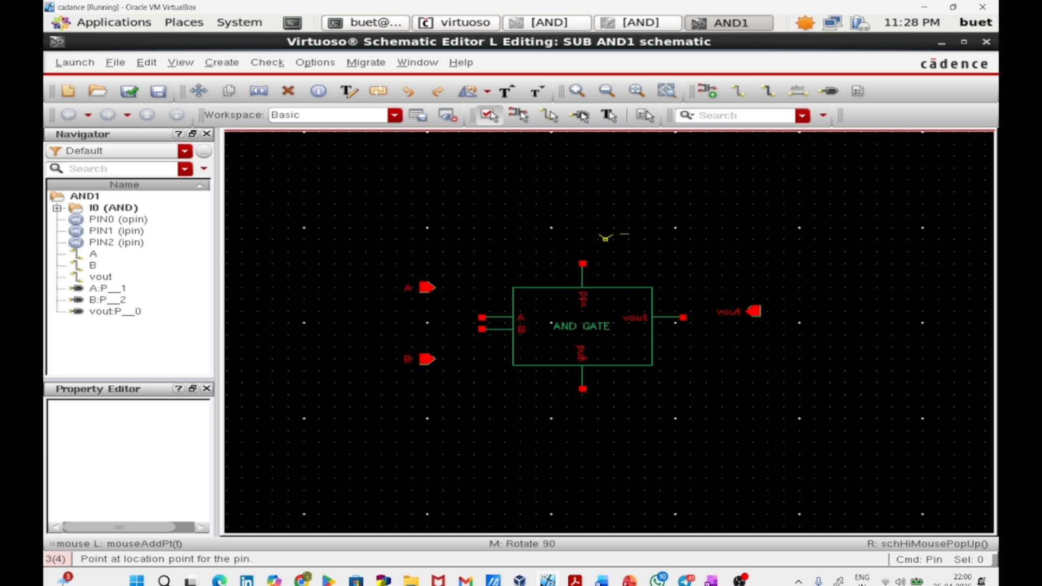
pyautogui.click(581, 239)
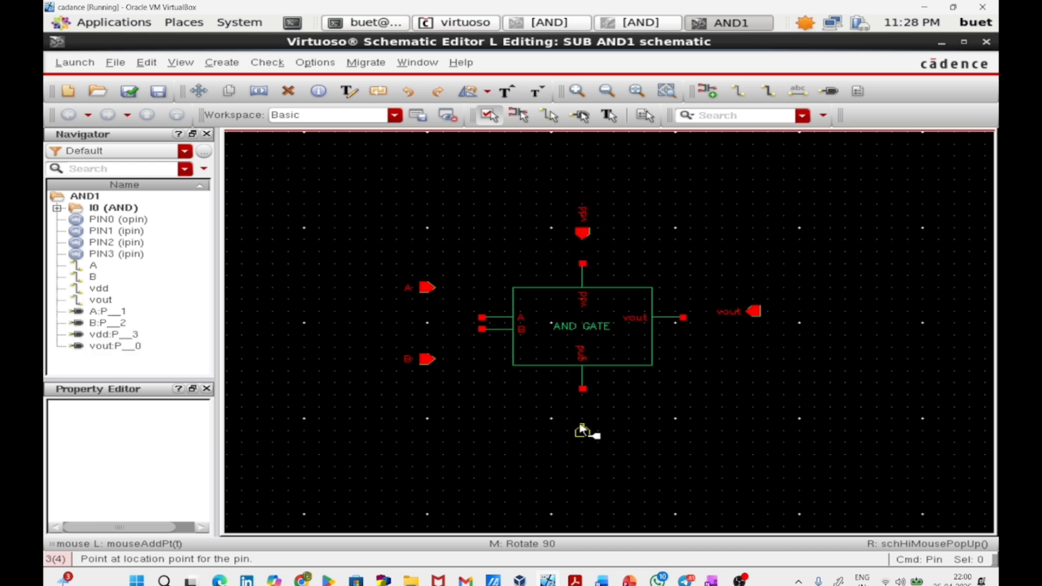
pyautogui.click(582, 430)
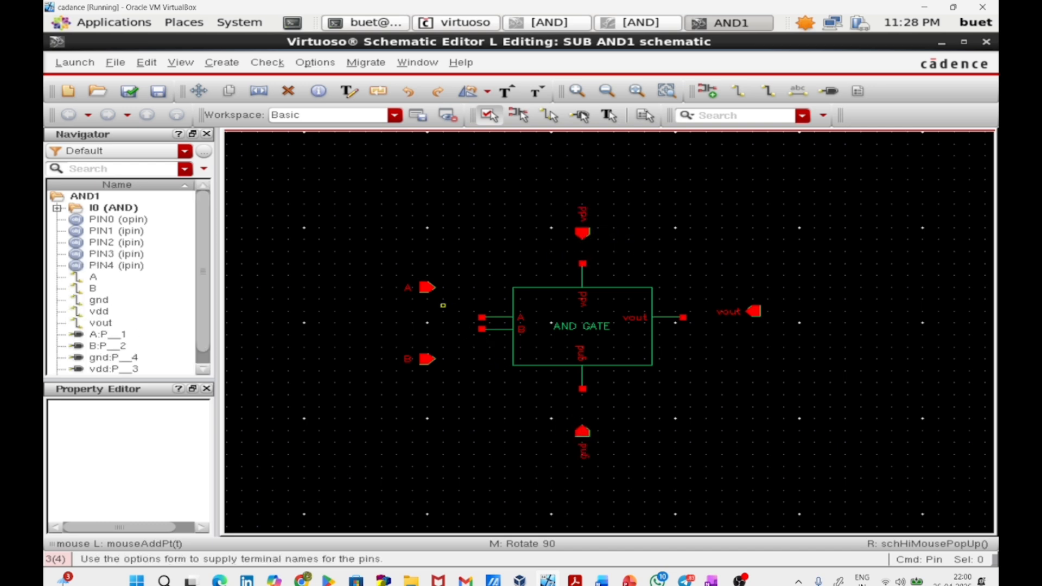
# Wire input pins A and B to the matching input terminals of the AND GATE block
pyautogui.press('w')
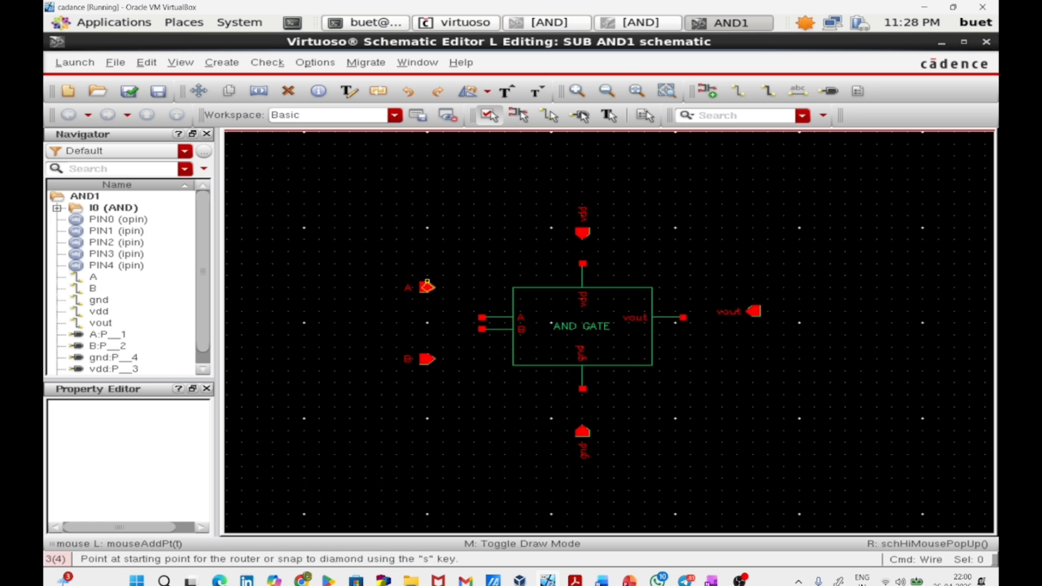
pyautogui.click(431, 287)
pyautogui.click(479, 310)
pyautogui.click(426, 360)
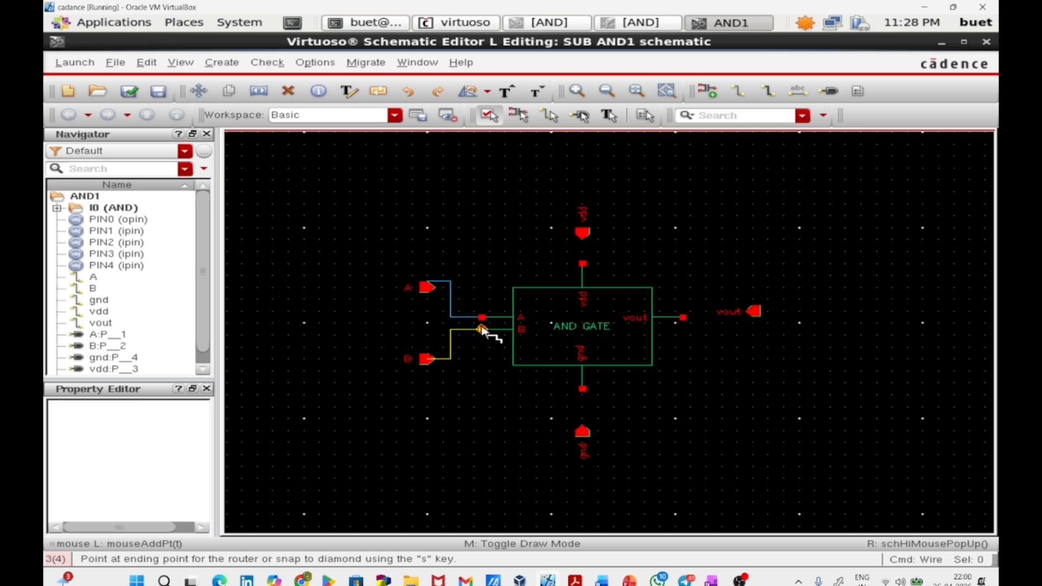
pyautogui.click(482, 329)
pyautogui.press('Escape')
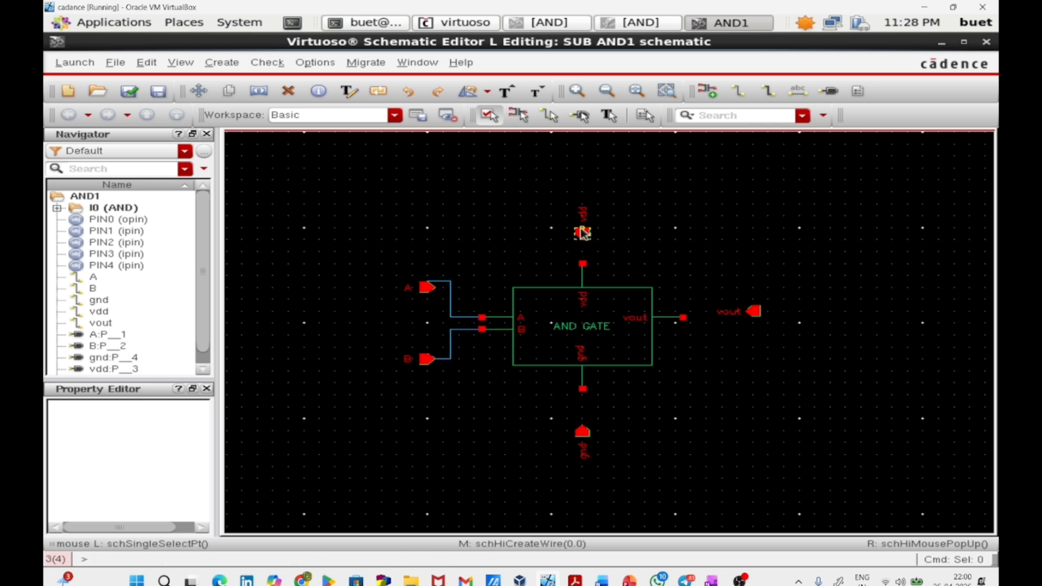
# Wire the AND GATE block's vdd and gnd terminals to the vdd and gnd pins
pyautogui.press('w')
pyautogui.click(582, 264)
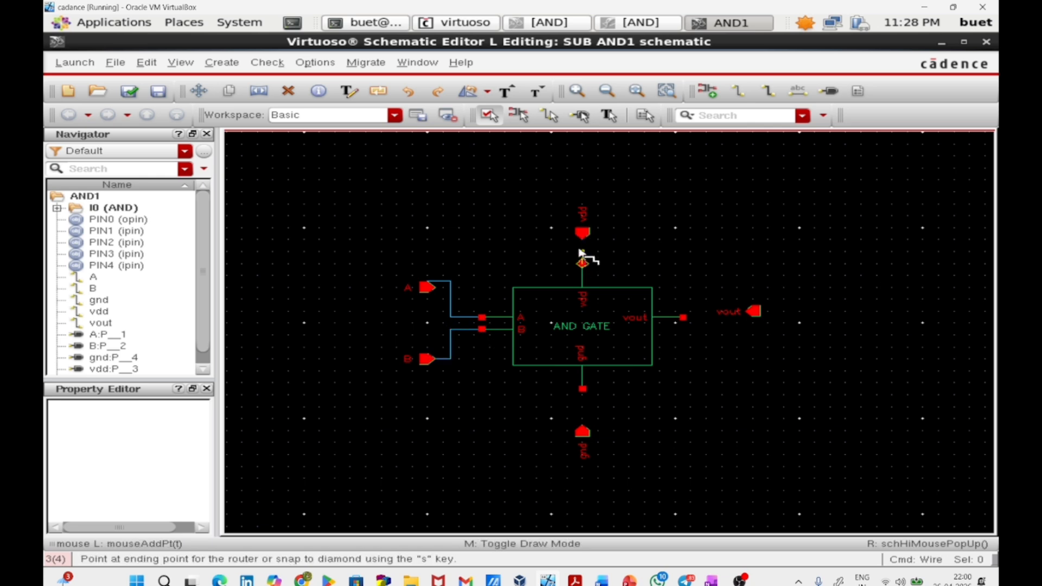
pyautogui.click(581, 234)
pyautogui.press('Escape')
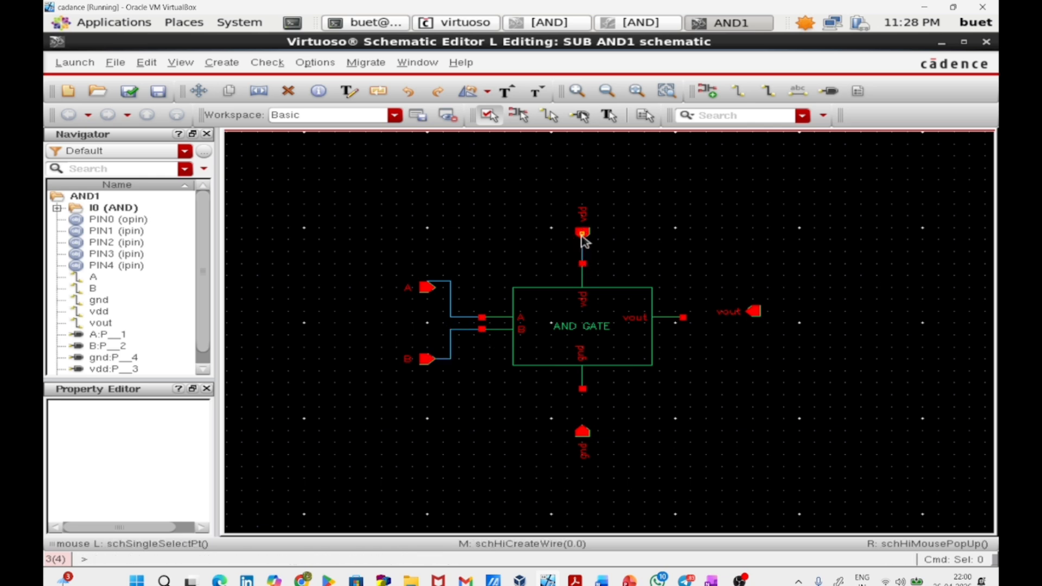
pyautogui.press('w')
pyautogui.click(583, 389)
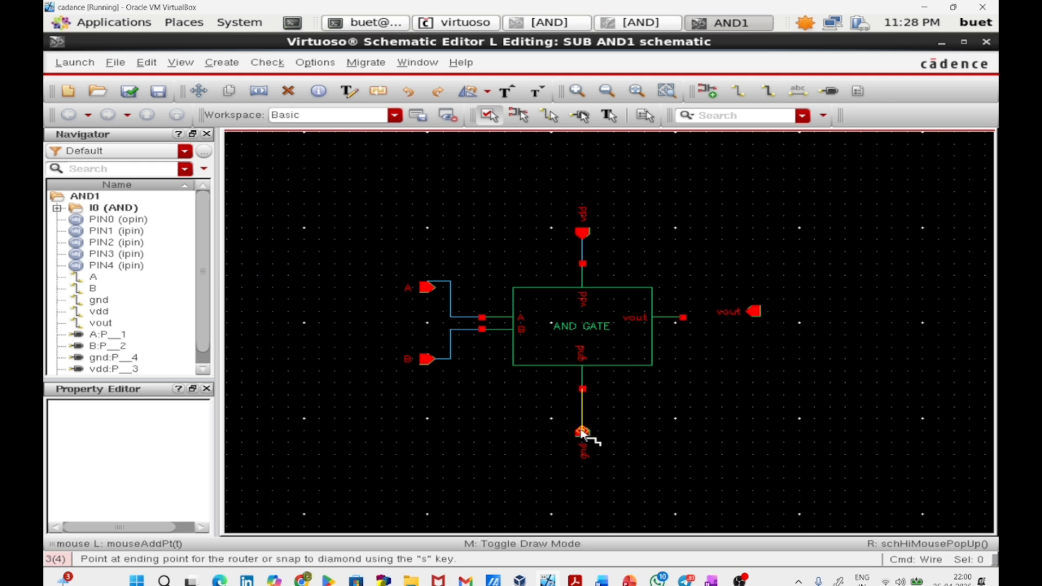
pyautogui.click(583, 432)
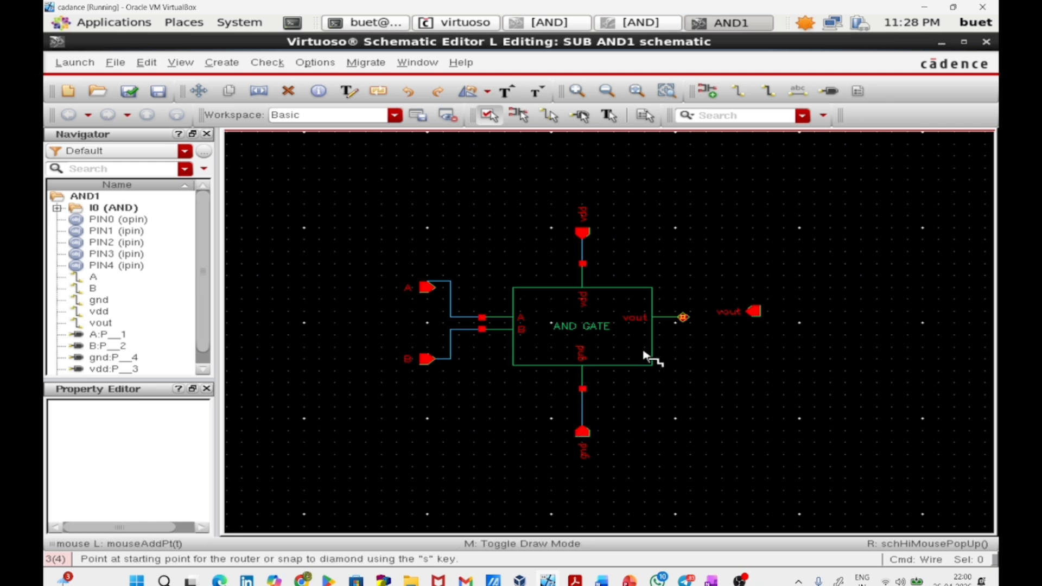
# Wire the block's output terminal to the vout pin, and check and save the AND1 schematic
pyautogui.click(682, 316)
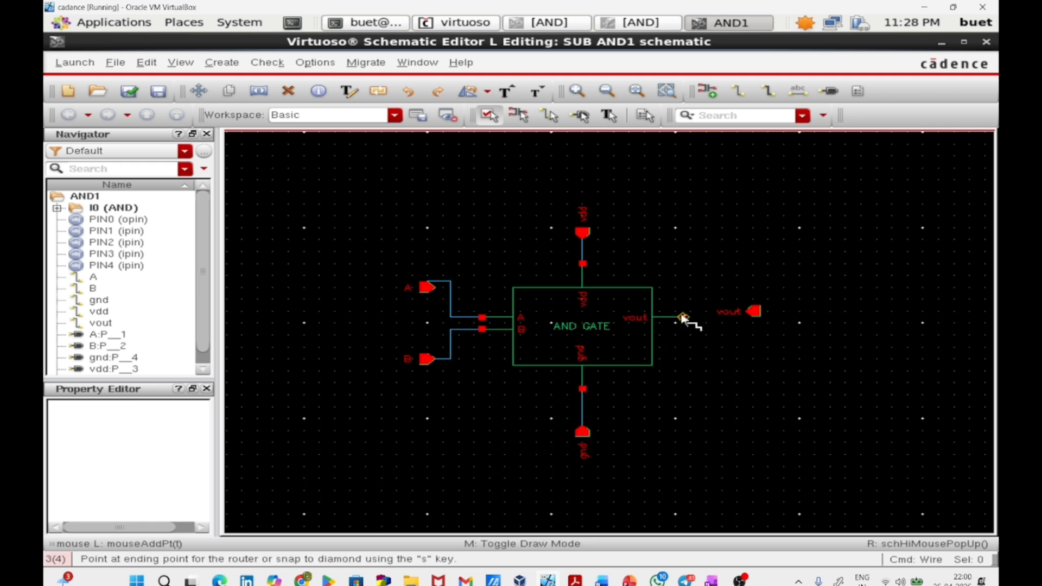
pyautogui.click(753, 313)
pyautogui.press('Escape')
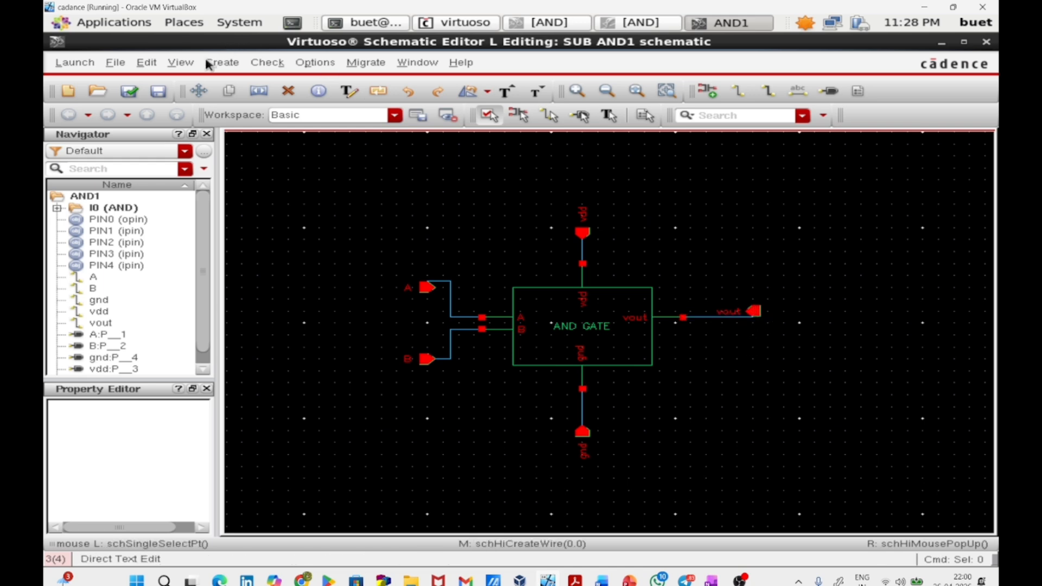
pyautogui.click(116, 112)
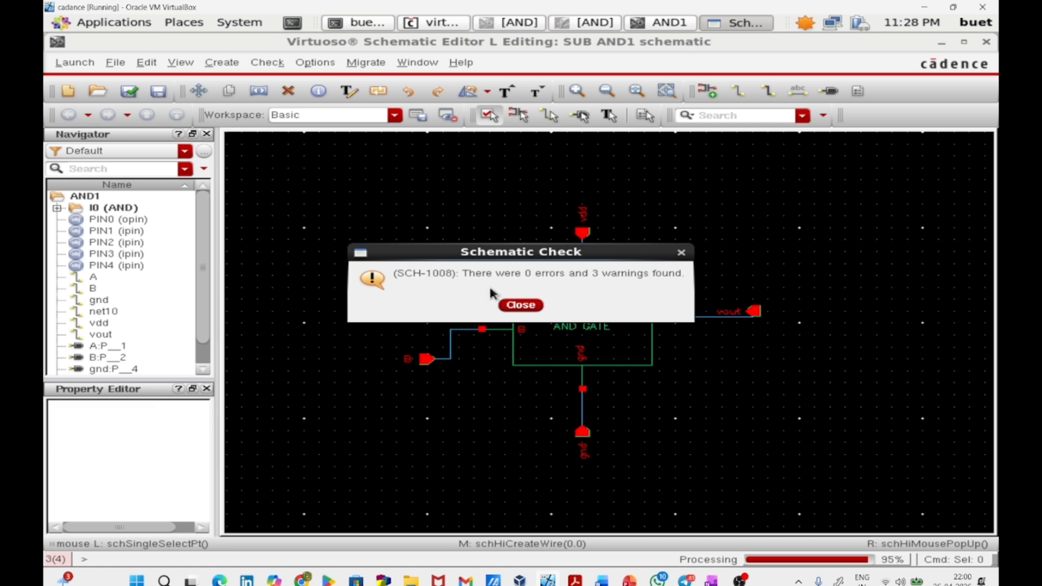
pyautogui.click(521, 305)
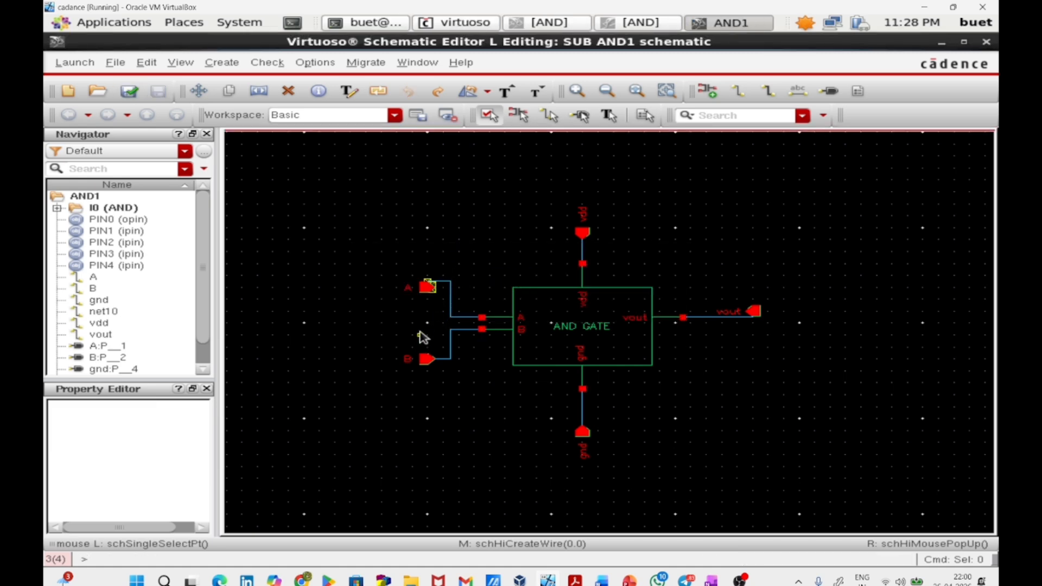
# Connect pin A to the loose end of its wire with a short wire, and check and save the schematic
pyautogui.keyDown('ctrl'); pyautogui.scroll(4, 388, 390); pyautogui.keyUp('ctrl')
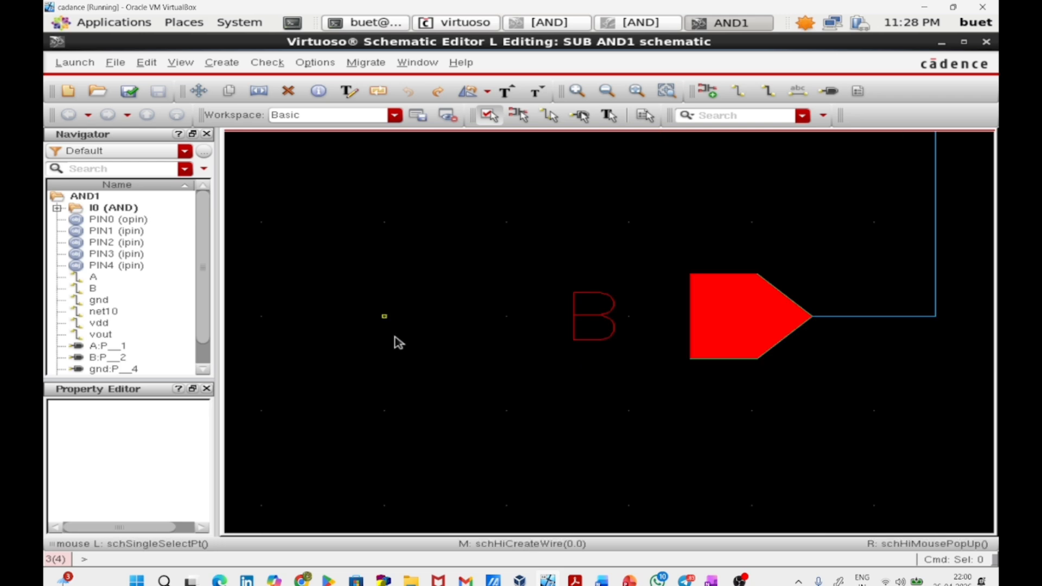
pyautogui.scroll(4, 395, 342)
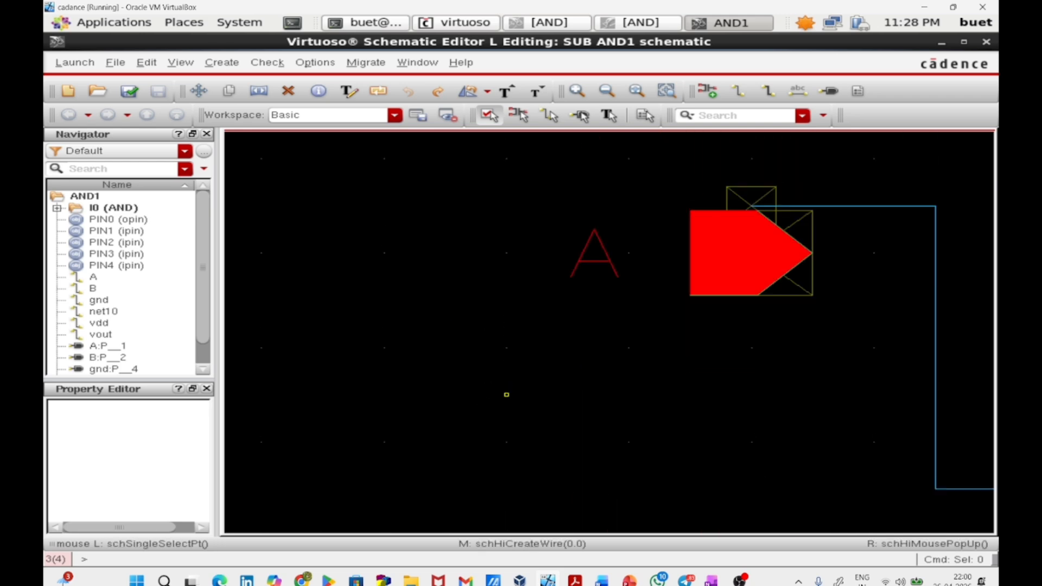
pyautogui.press('s')
pyautogui.click(739, 242)
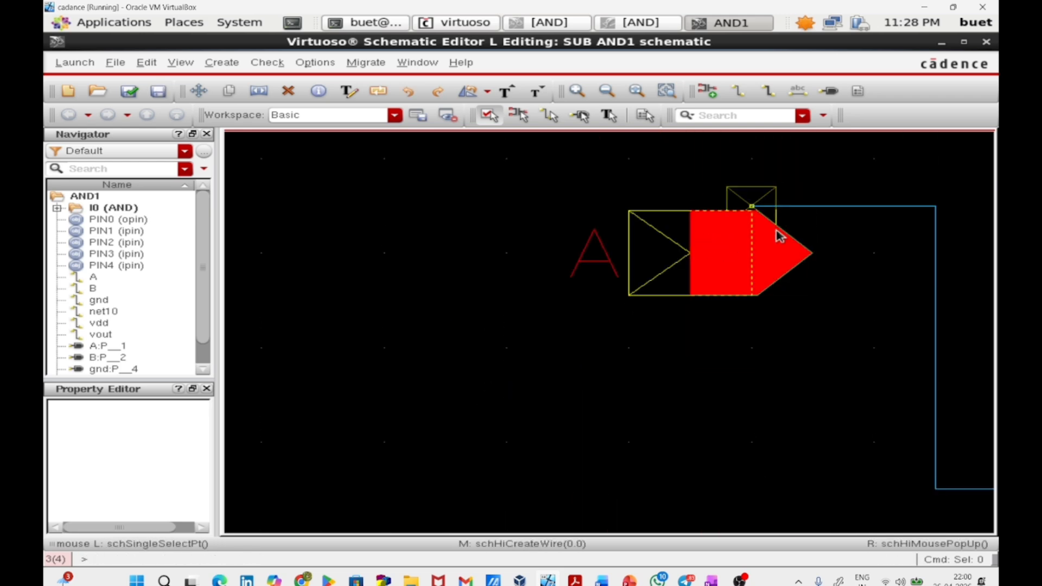
pyautogui.click(778, 225)
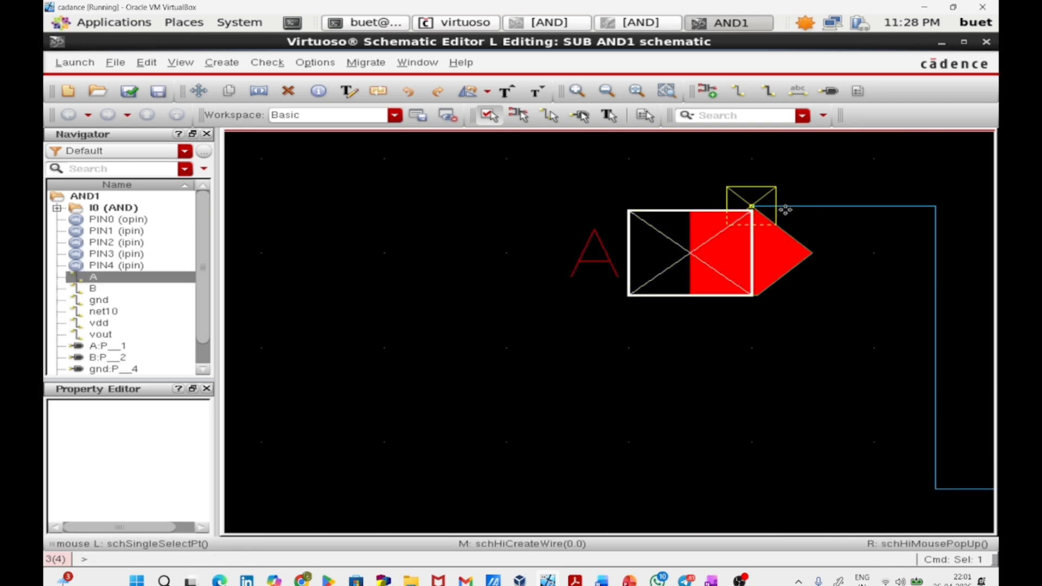
pyautogui.click(841, 207)
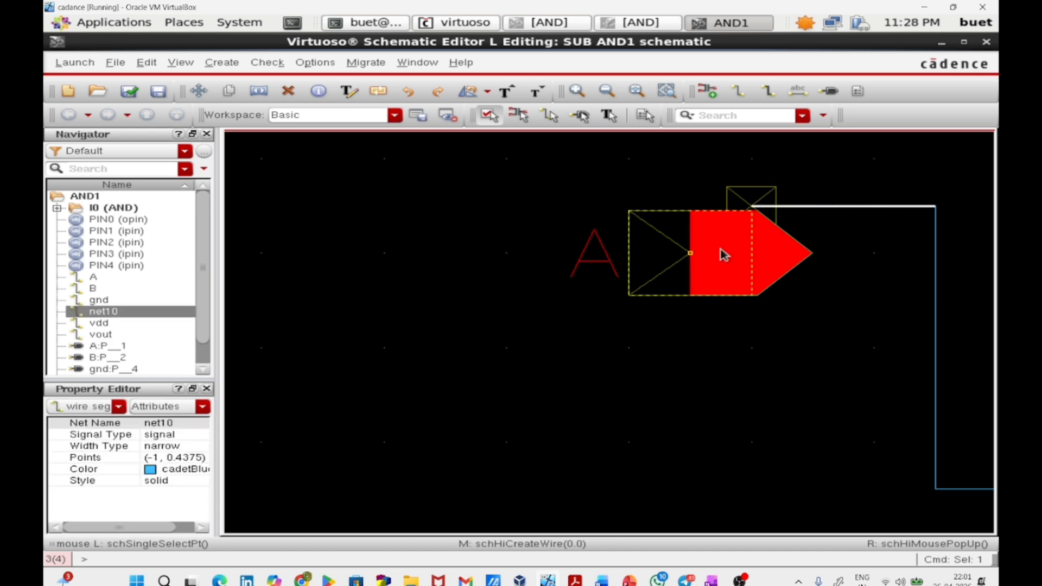
pyautogui.press('w')
pyautogui.click(746, 254)
pyautogui.click(750, 207)
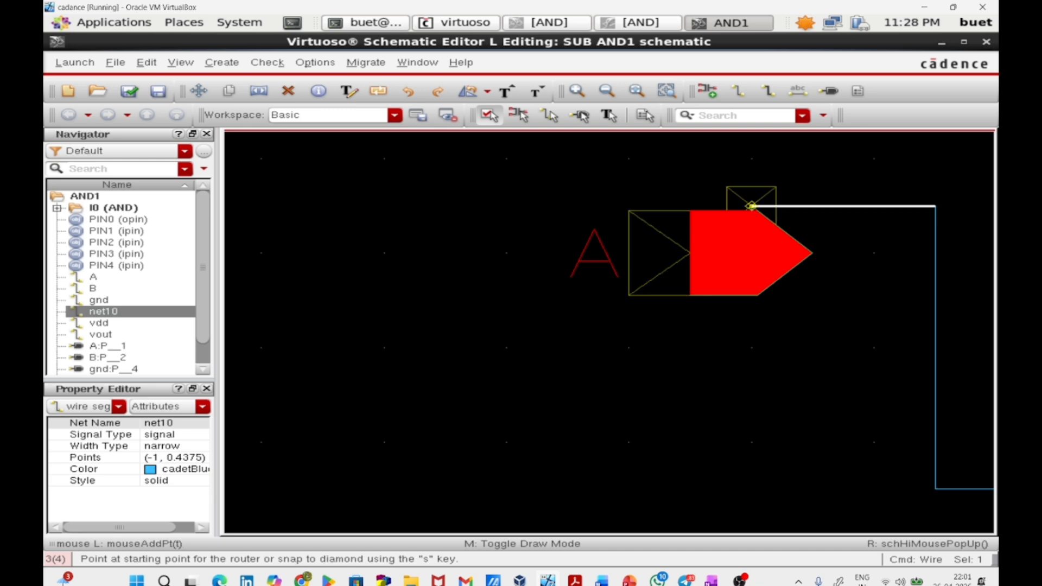
pyautogui.press('Escape')
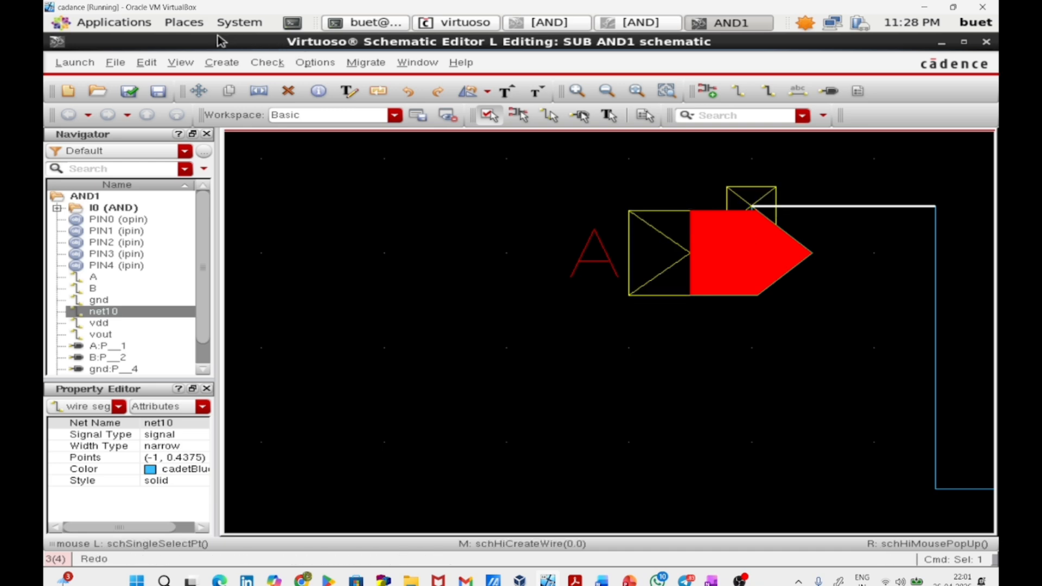
pyautogui.click(129, 92)
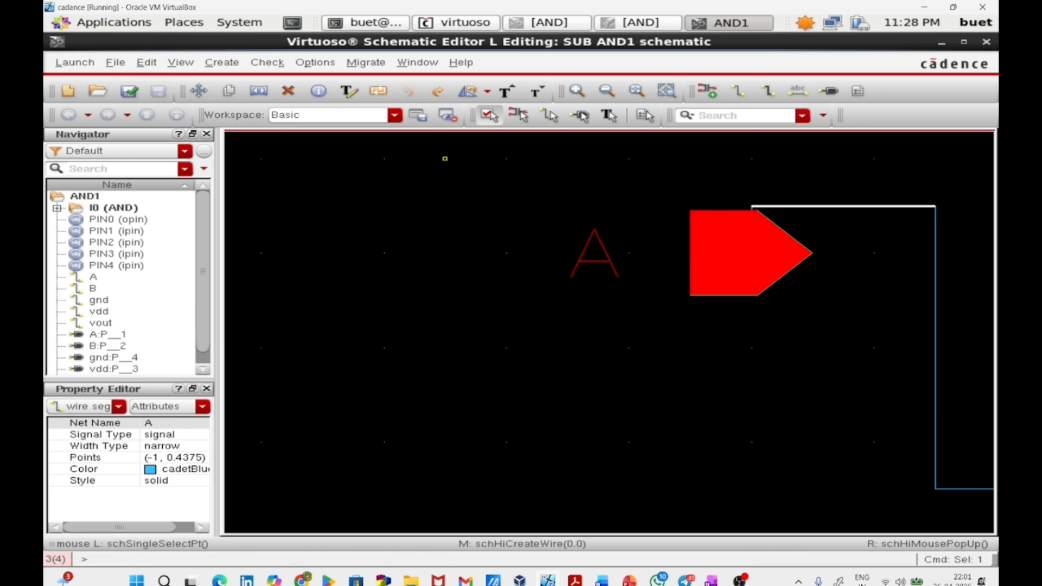
pyautogui.press('f')
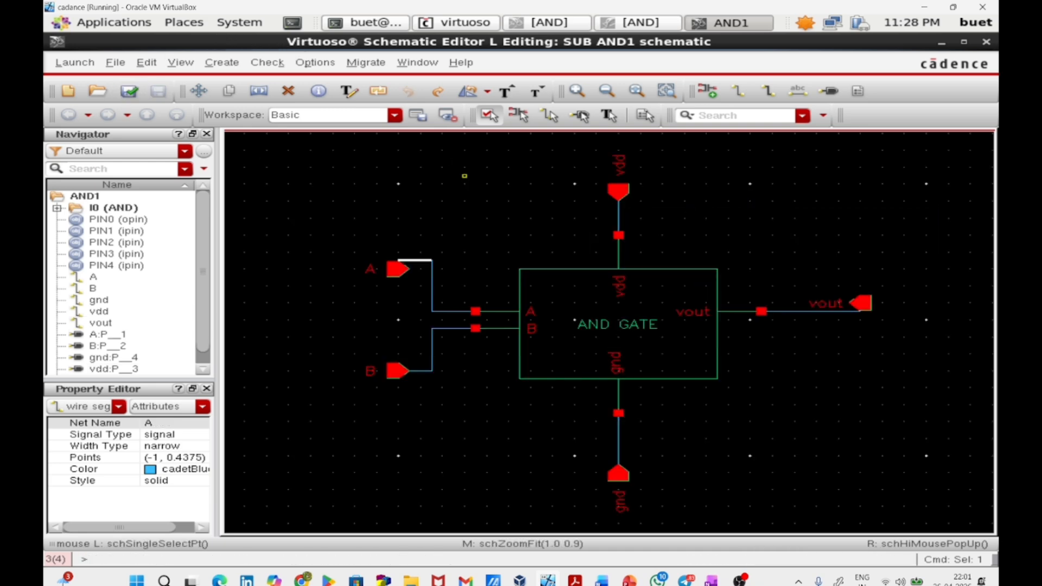
# Restore the AND1 schematic window, move it aside, and bring the Virtuoso log forward to review the check messages
pyautogui.click(964, 42)
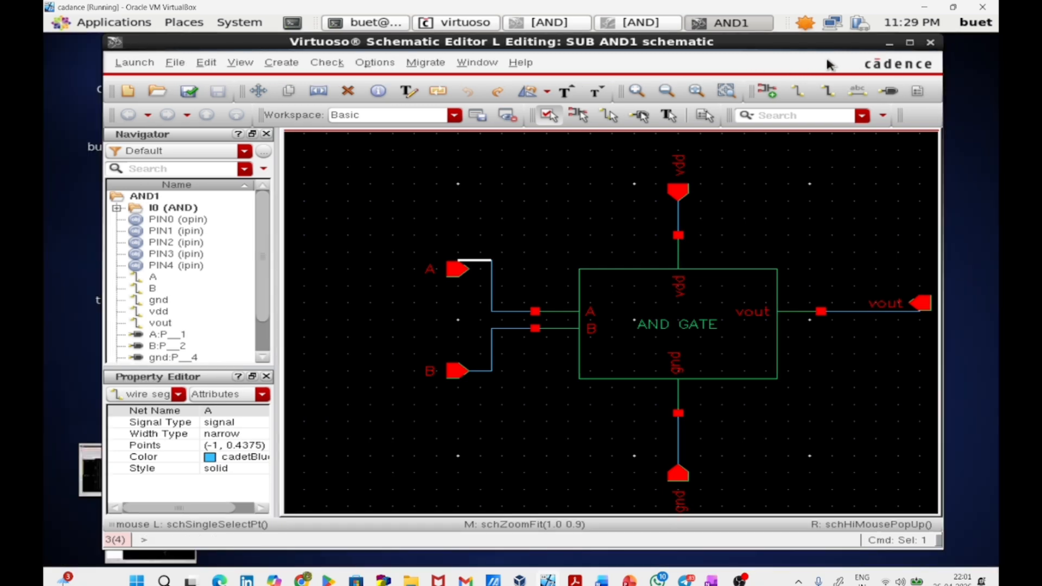
pyautogui.moveTo(787, 43); pyautogui.dragTo(999, 59)
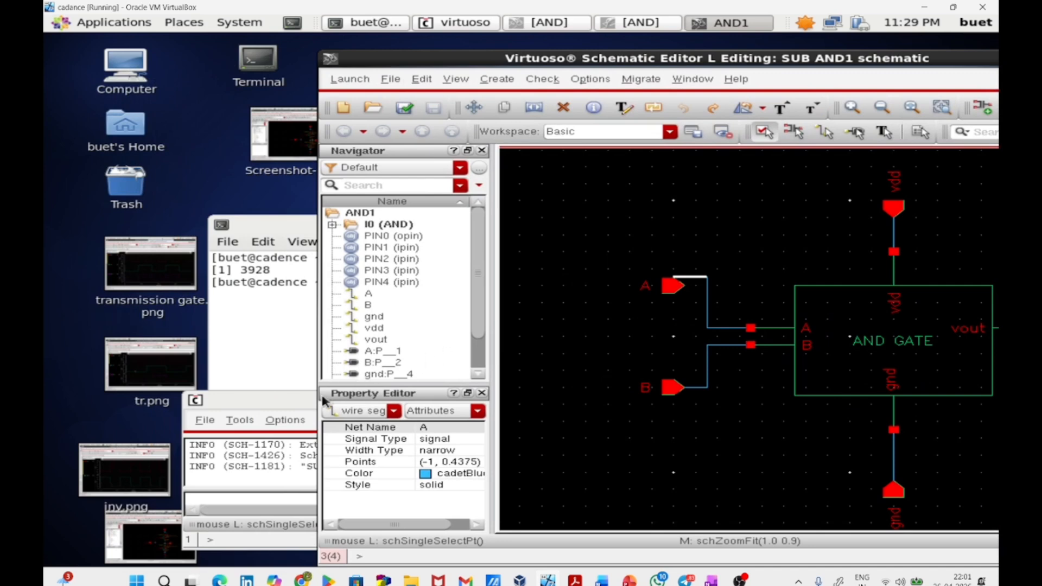
pyautogui.click(283, 447)
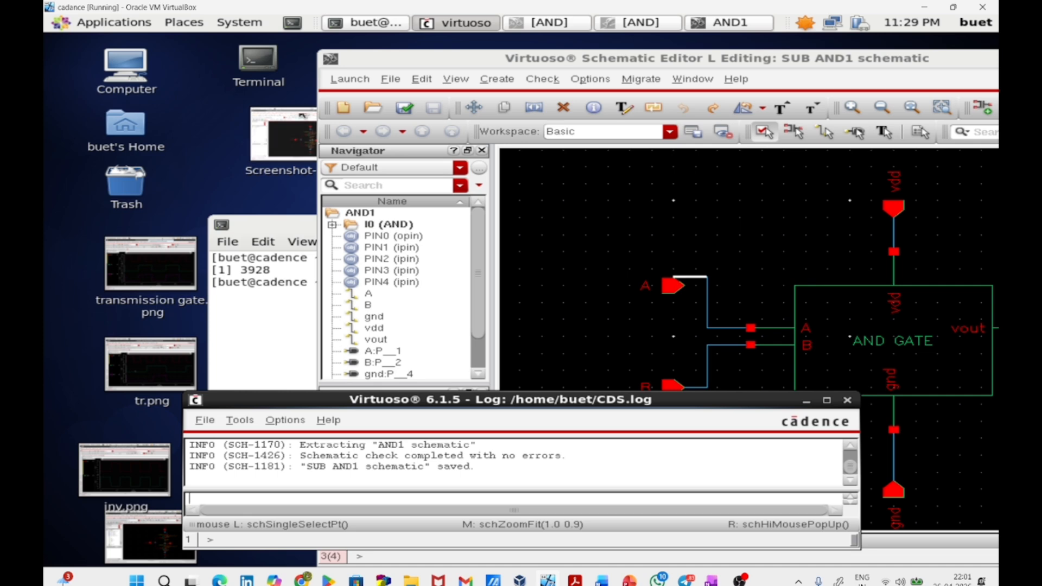
# Launch ADE L for the AND1 schematic and open the analog stimuli setup
pyautogui.click(349, 83)
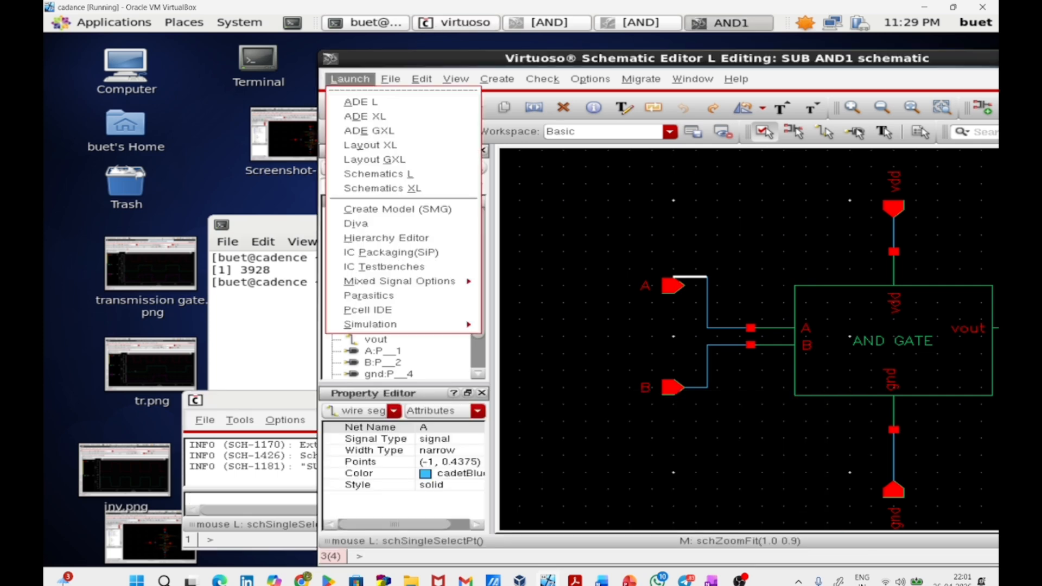
pyautogui.click(359, 103)
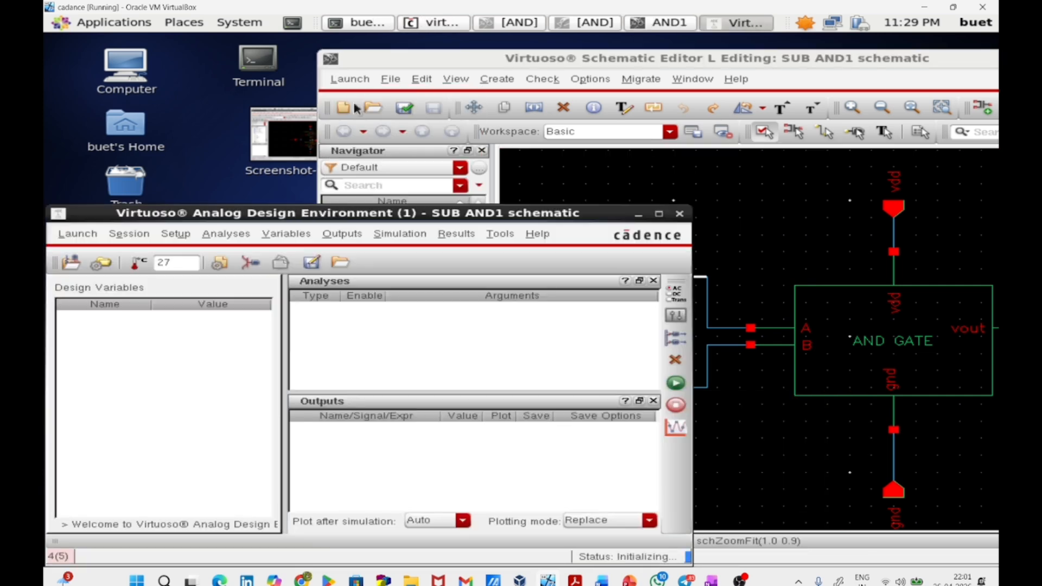
pyautogui.click(249, 264)
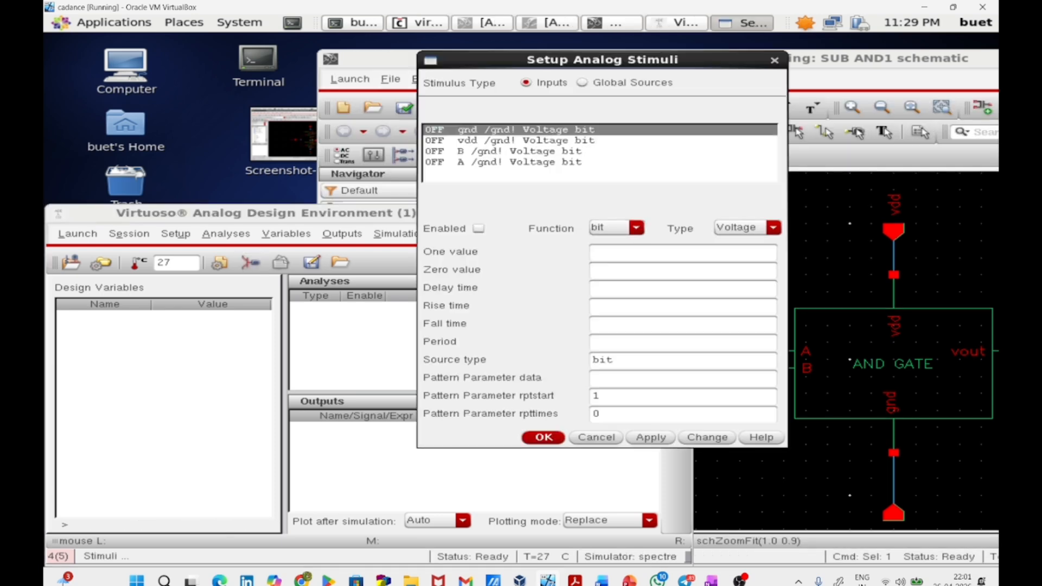
# Enable the gnd stimulus as a dc source with a DC voltage of 0 and apply it
pyautogui.click(609, 225)
pyautogui.click(602, 251)
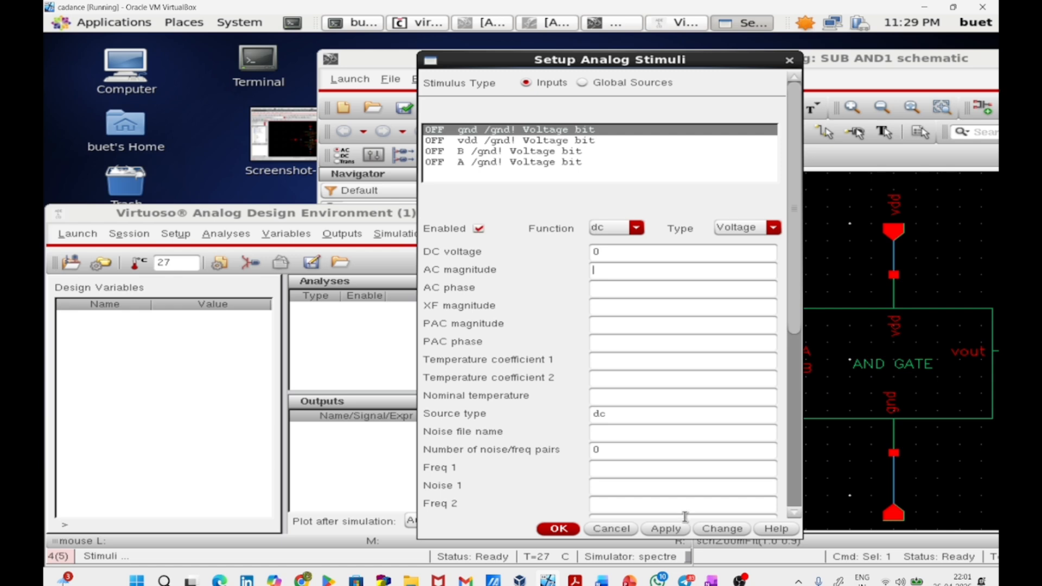
pyautogui.click(663, 529)
# Enable the vdd stimulus as a dc source with a DC voltage of 1 and apply it
pyautogui.click(467, 140)
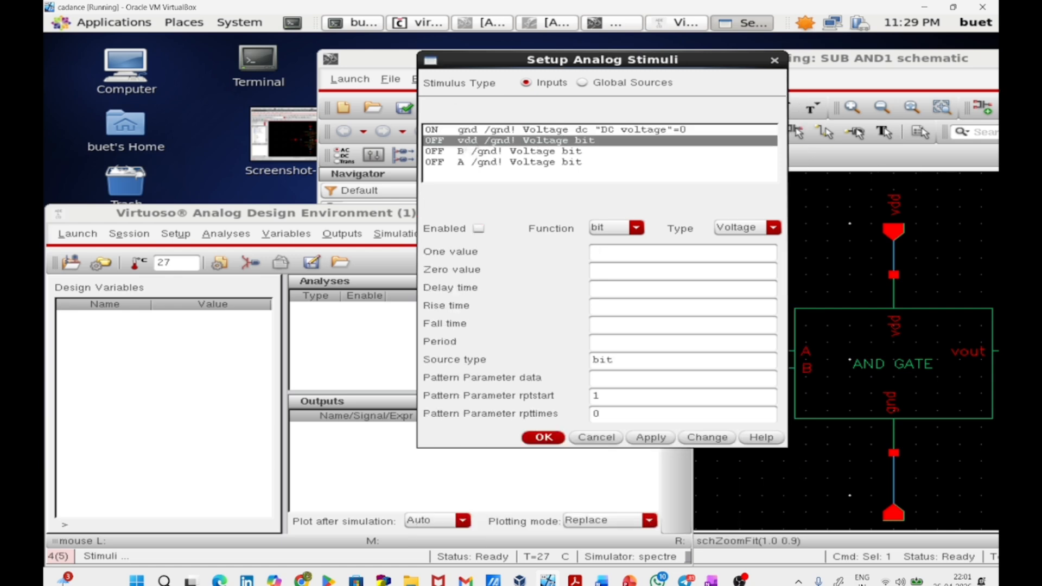
pyautogui.click(478, 228)
pyautogui.click(608, 228)
pyautogui.click(602, 243)
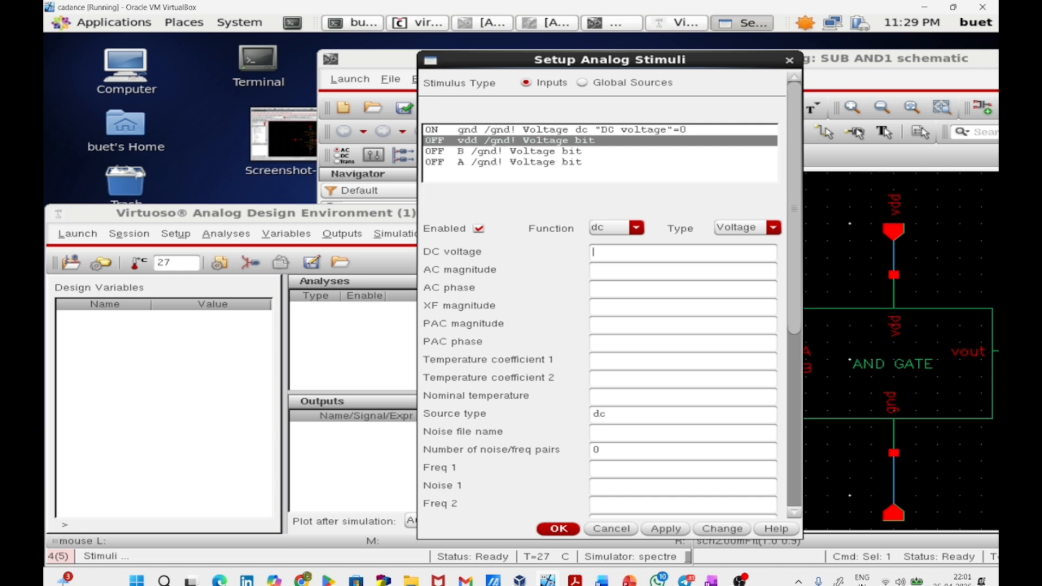
pyautogui.write('1')
pyautogui.click(674, 527)
# Enable input A as a pulse stimulus with Voltage 1 of 1, period 40n and pulse width 20n, and apply it
pyautogui.click(446, 162)
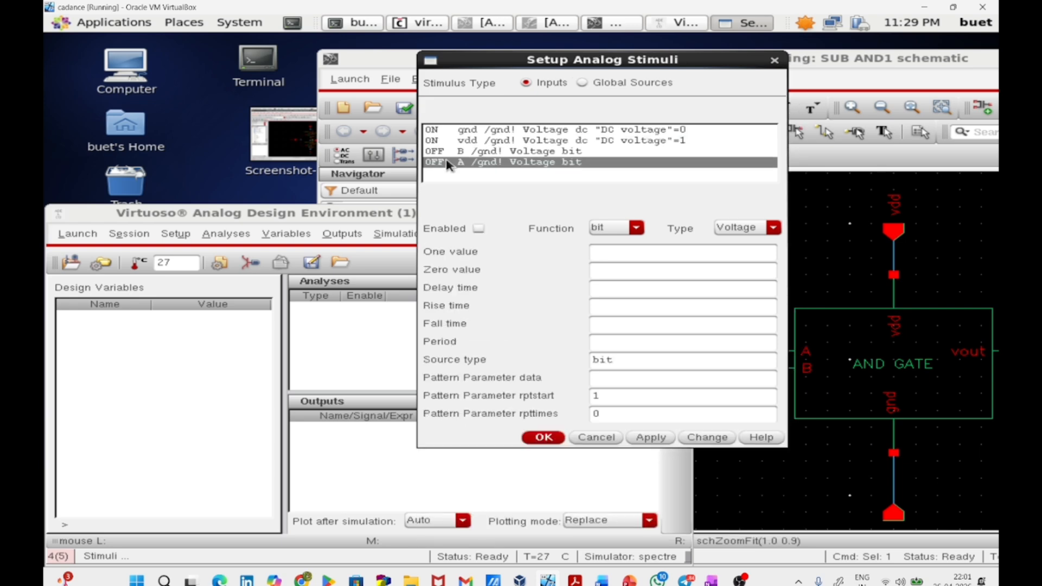
pyautogui.click(608, 228)
pyautogui.click(613, 267)
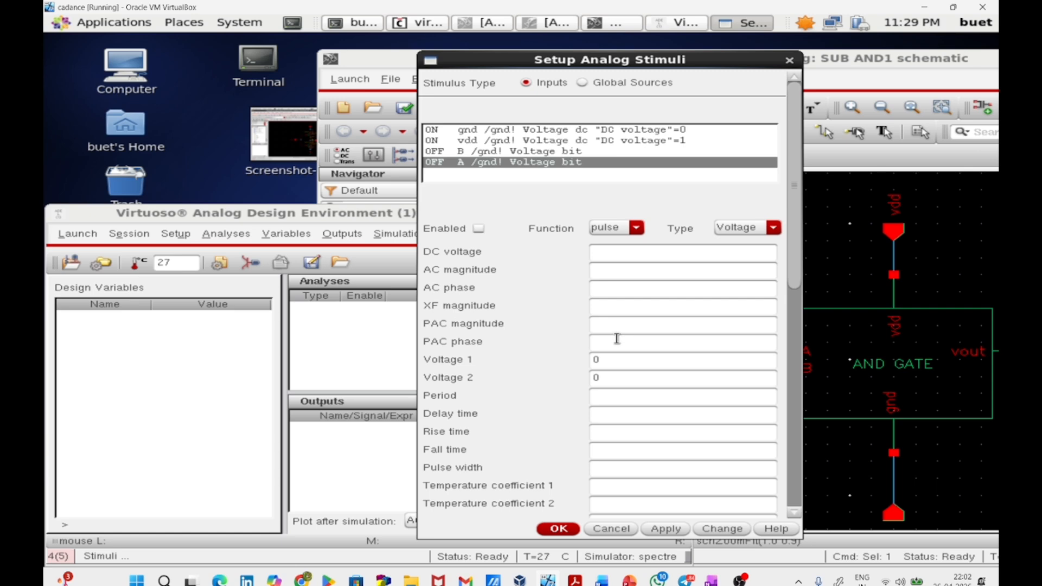
pyautogui.click(623, 359)
pyautogui.click(478, 228)
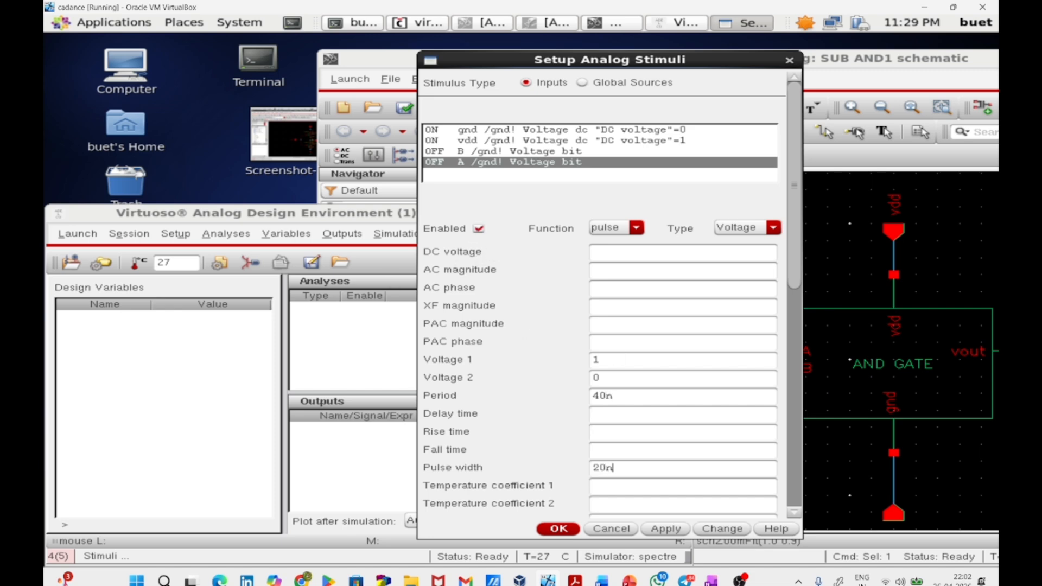
pyautogui.click(672, 529)
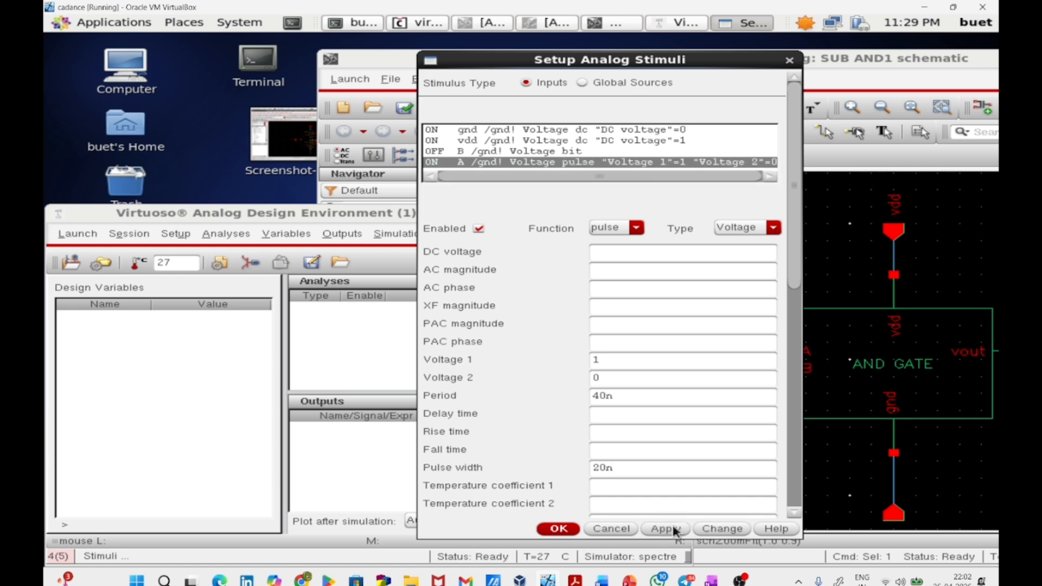
# Enable input B as a pulse stimulus with Voltage 1 of 1, period 20n and pulse width 10n, apply it and accept the stimuli setup
pyautogui.click(465, 151)
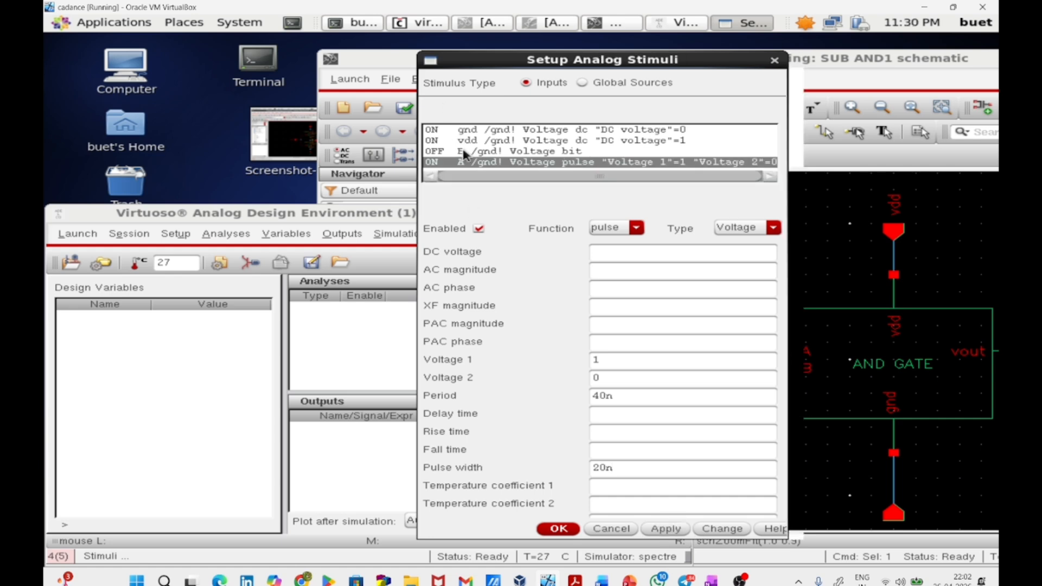
pyautogui.click(478, 229)
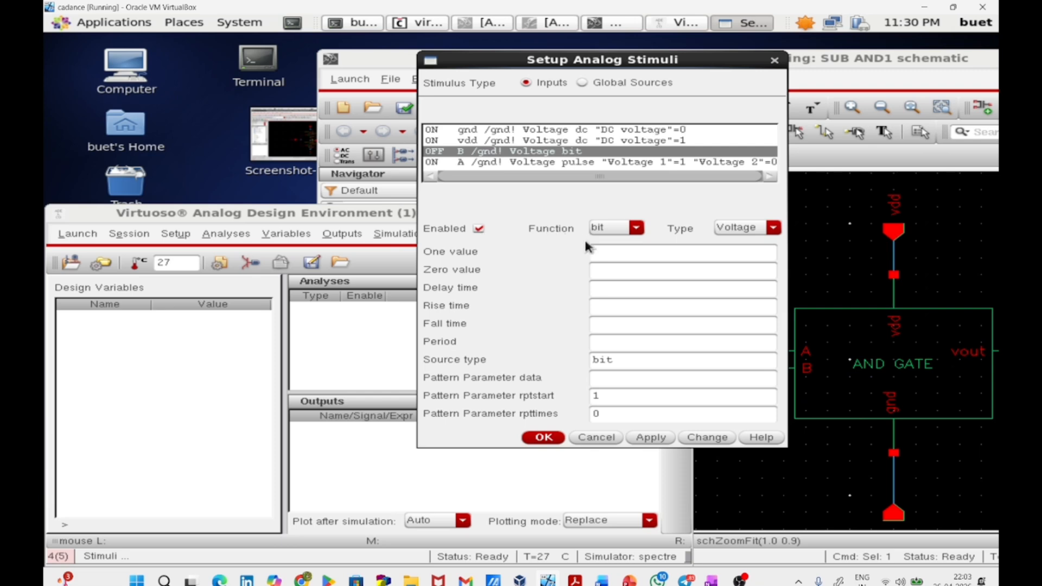
pyautogui.click(610, 228)
pyautogui.click(621, 282)
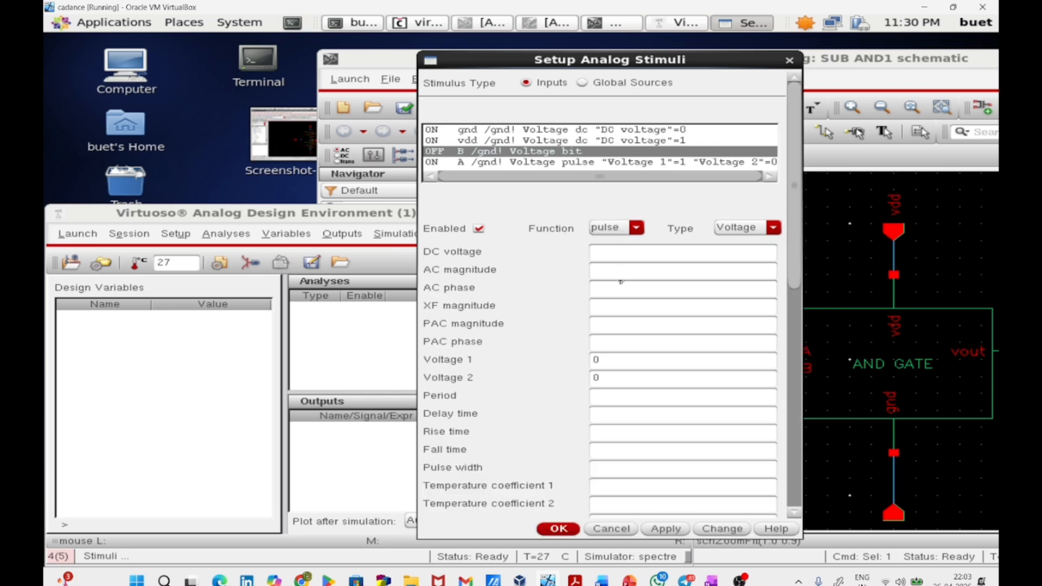
pyautogui.click(642, 362)
pyautogui.press('BackSpace')
pyautogui.write('1')
pyautogui.press('Tab')
pyautogui.press('Tab')
pyautogui.write('20n10n')
pyautogui.click(663, 531)
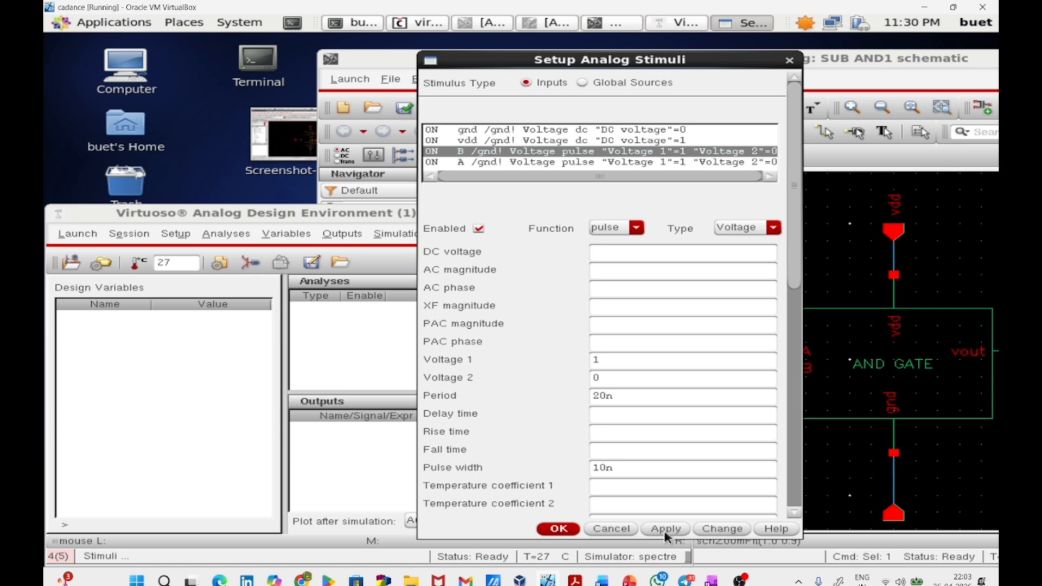
pyautogui.click(542, 528)
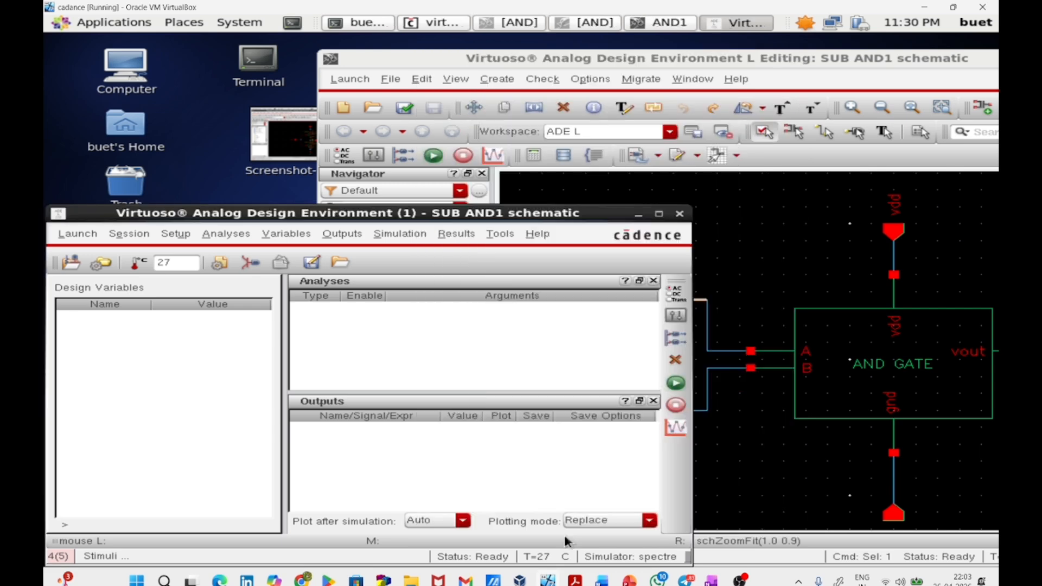
# Choose nets A, B and vout on the schematic as the outputs to plot
pyautogui.click(341, 233)
pyautogui.moveTo(384, 330)
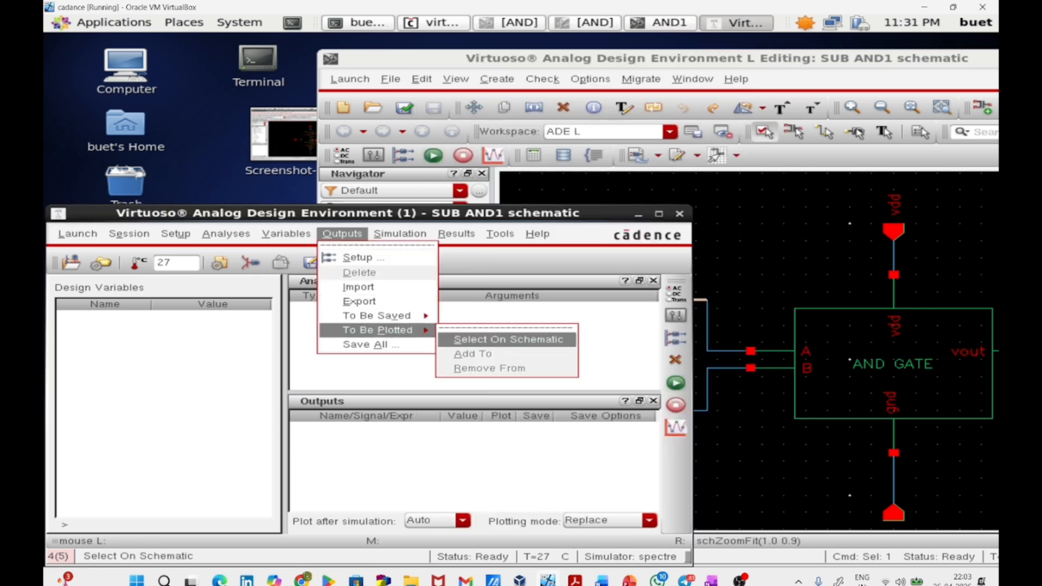
pyautogui.click(502, 337)
pyautogui.click(672, 310)
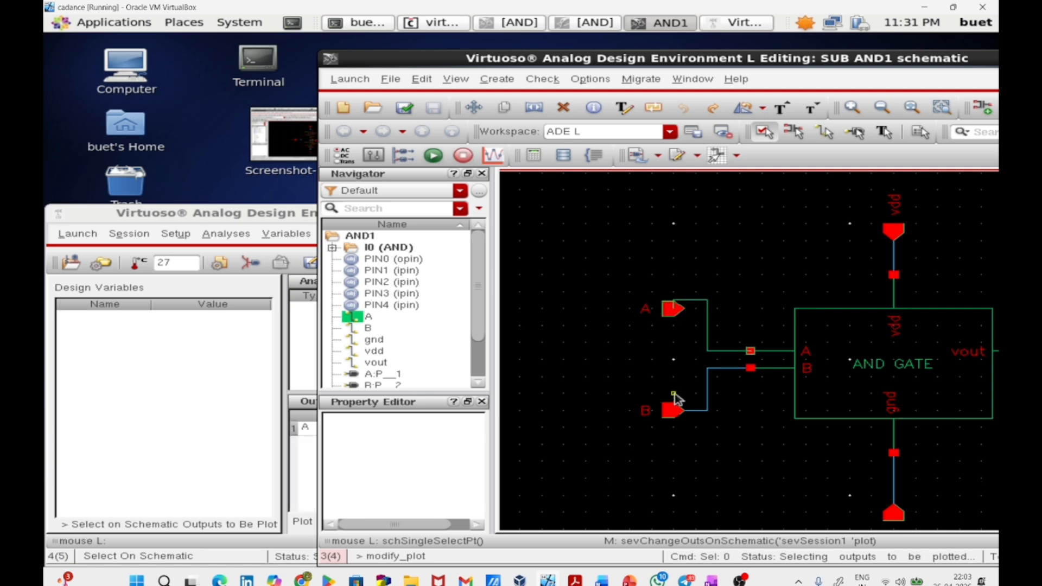
pyautogui.click(672, 411)
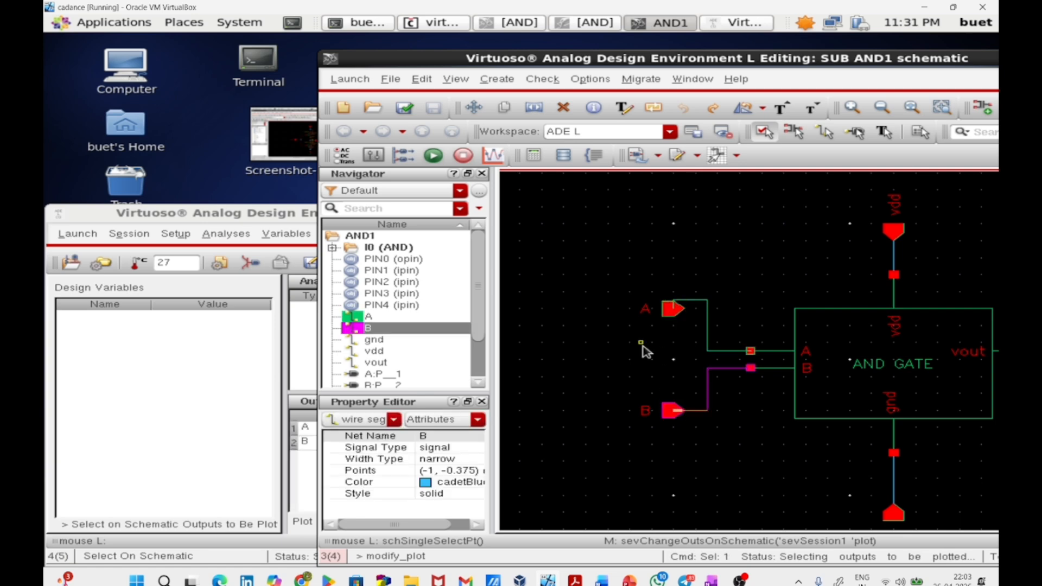
pyautogui.press('f')
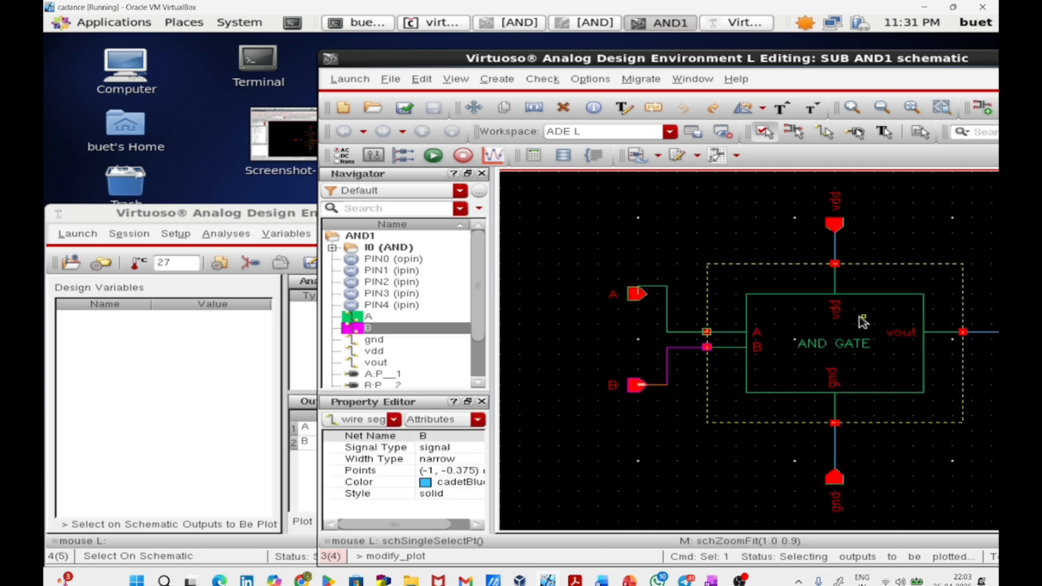
pyautogui.scroll(-2, 776, 324)
pyautogui.scroll(1, 850, 330)
pyautogui.scroll(3, 846, 328)
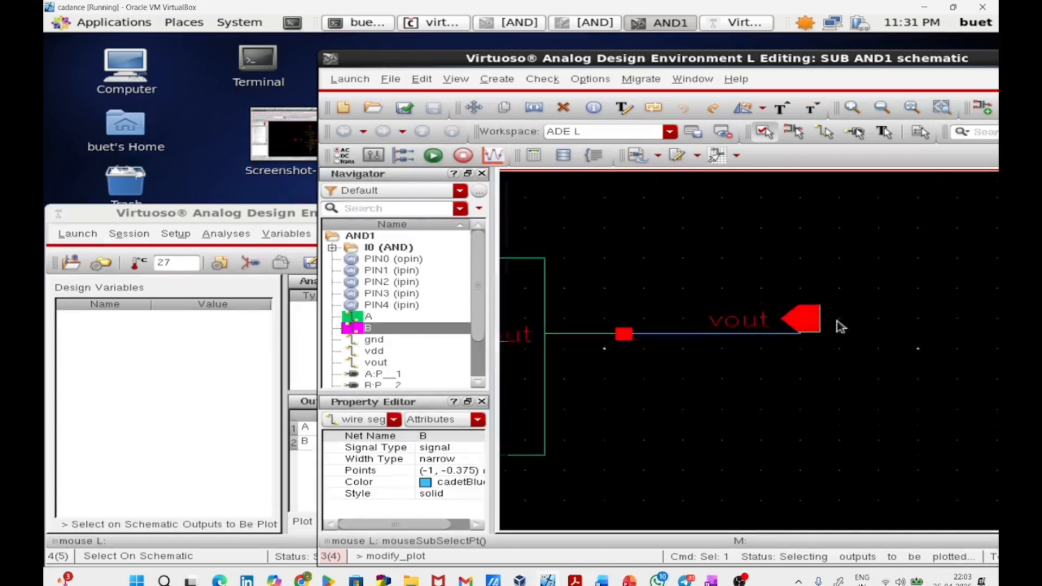
pyautogui.click(809, 319)
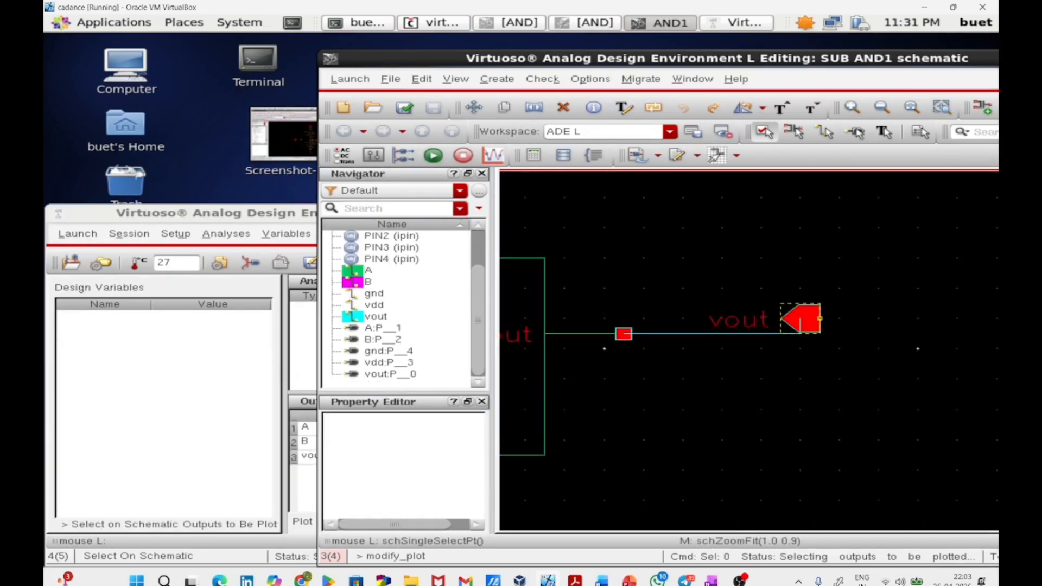
# Set up a transient analysis in ADE L with a stop time of 200n and moderate accuracy
pyautogui.click(242, 379)
pyautogui.click(226, 234)
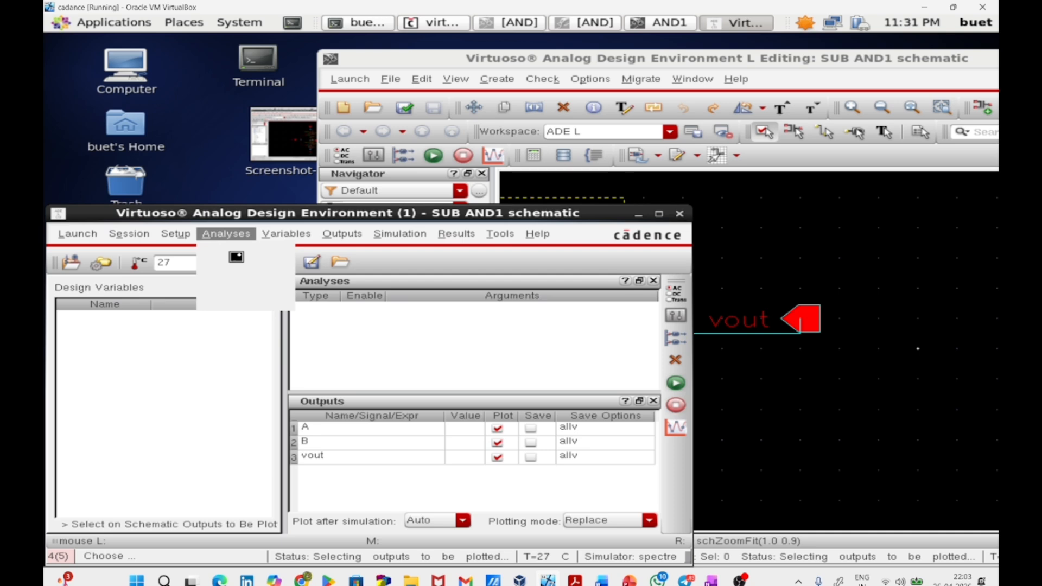
pyautogui.click(236, 256)
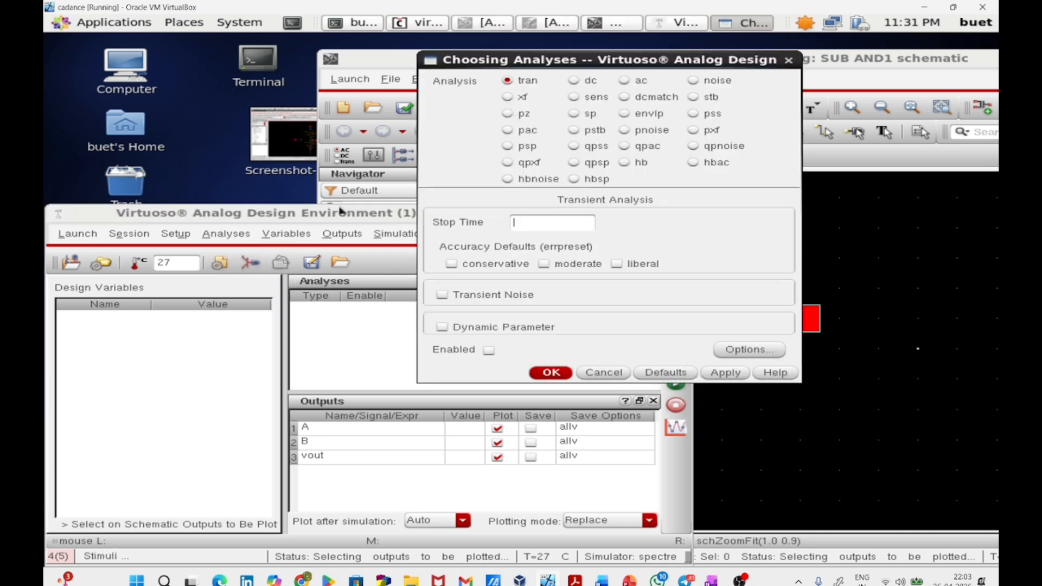
pyautogui.write('200n')
pyautogui.click(544, 264)
pyautogui.click(551, 373)
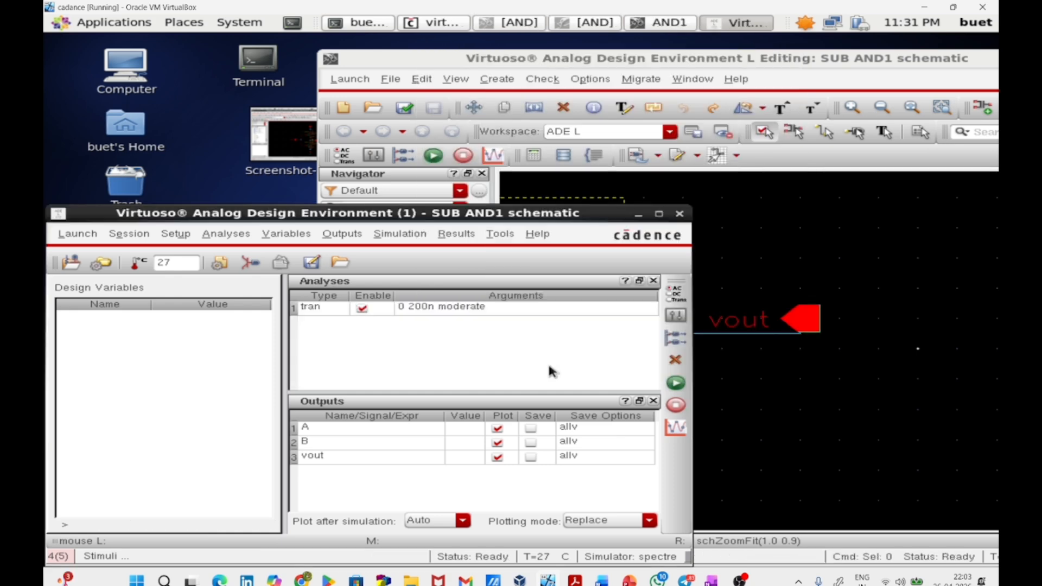
# Netlist and run the simulation, and split the plotted A, B and vout traces into separate strips
pyautogui.click(669, 379)
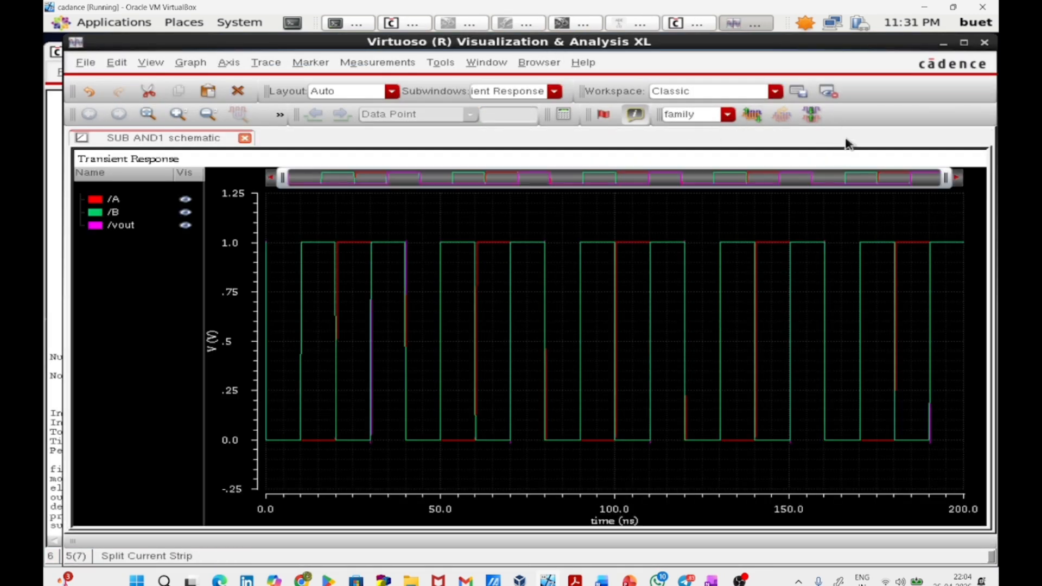
pyautogui.click(752, 114)
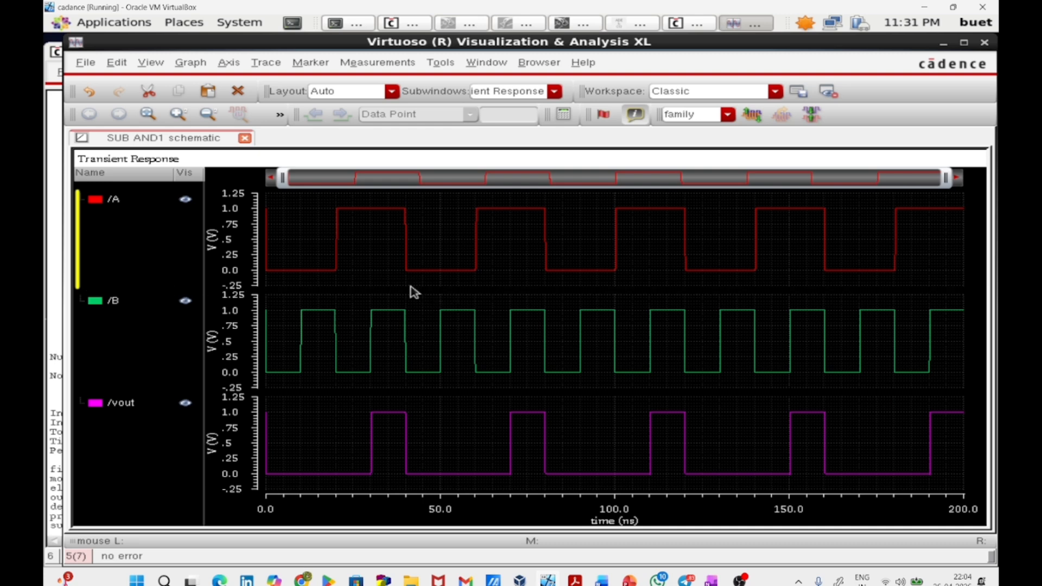
pyautogui.moveTo(389, 210)
# Switch to OneNote to review the AND gate truth table, and return to the virtual machine to compare it with the waveforms
pyautogui.moveTo(708, 579)
pyautogui.click(704, 554)
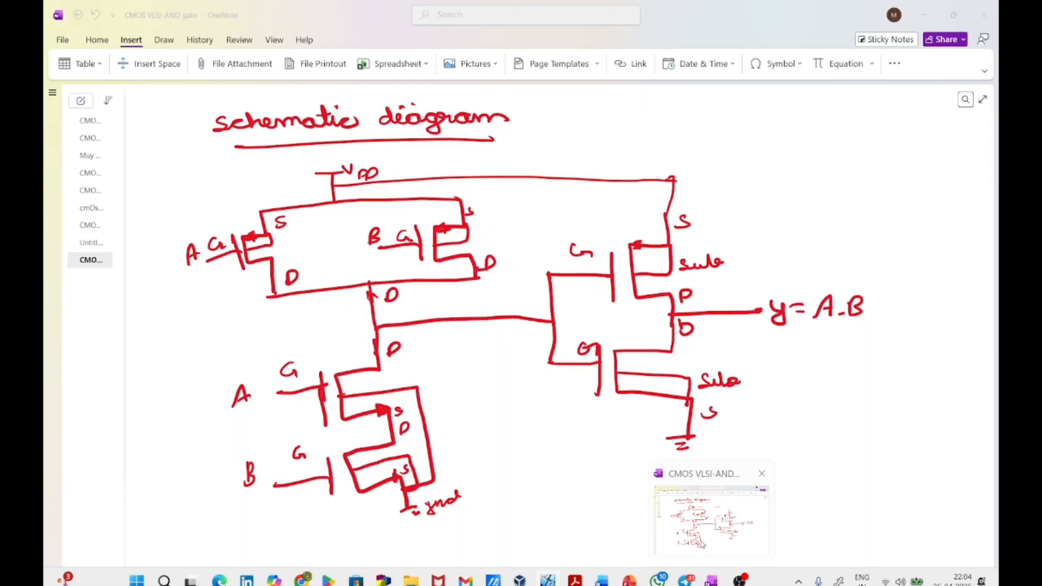
pyautogui.scroll(8, 660, 441)
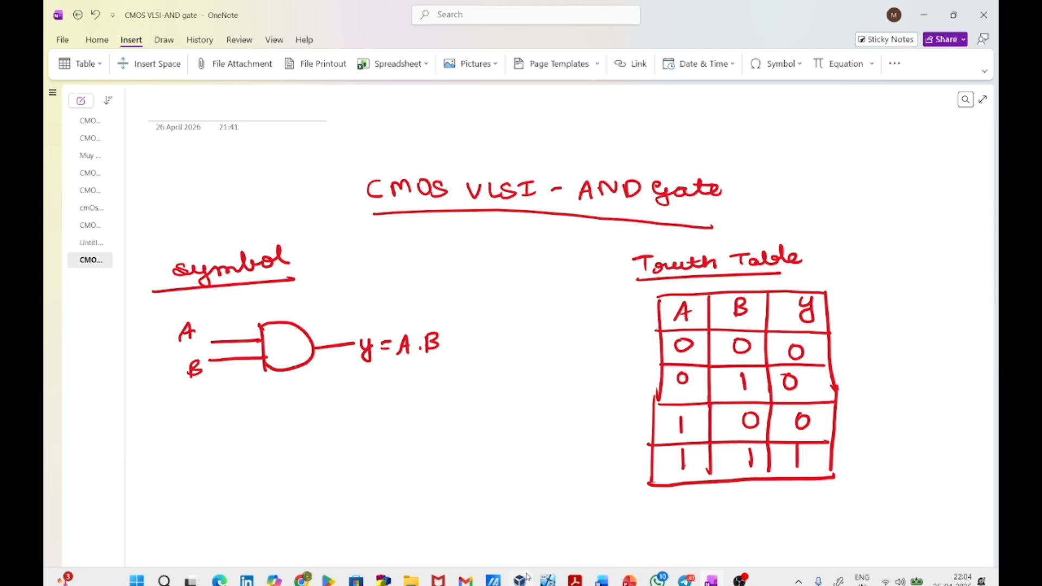
pyautogui.moveTo(549, 576)
pyautogui.click(553, 523)
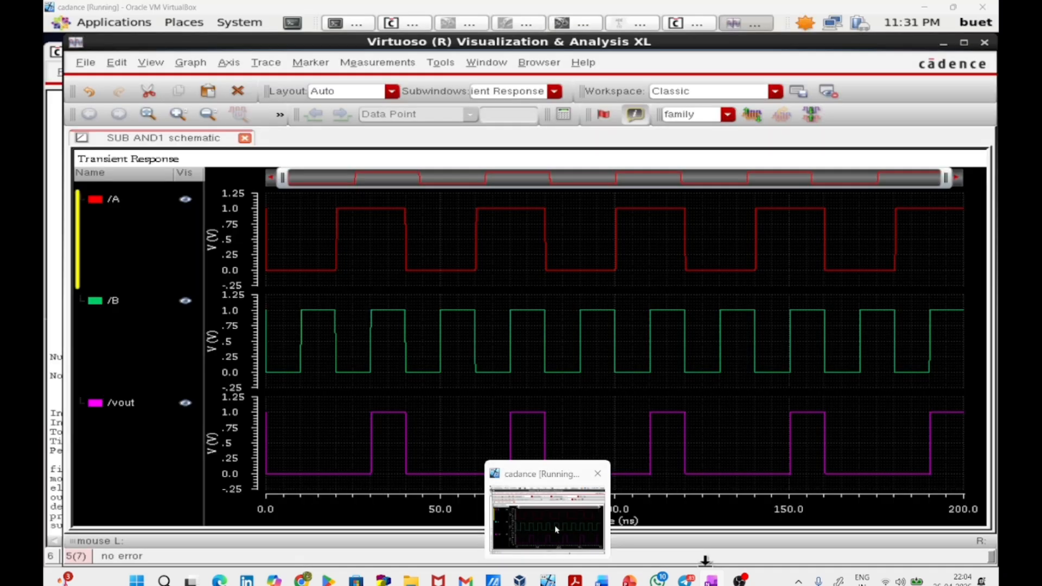
pyautogui.moveTo(510, 374)
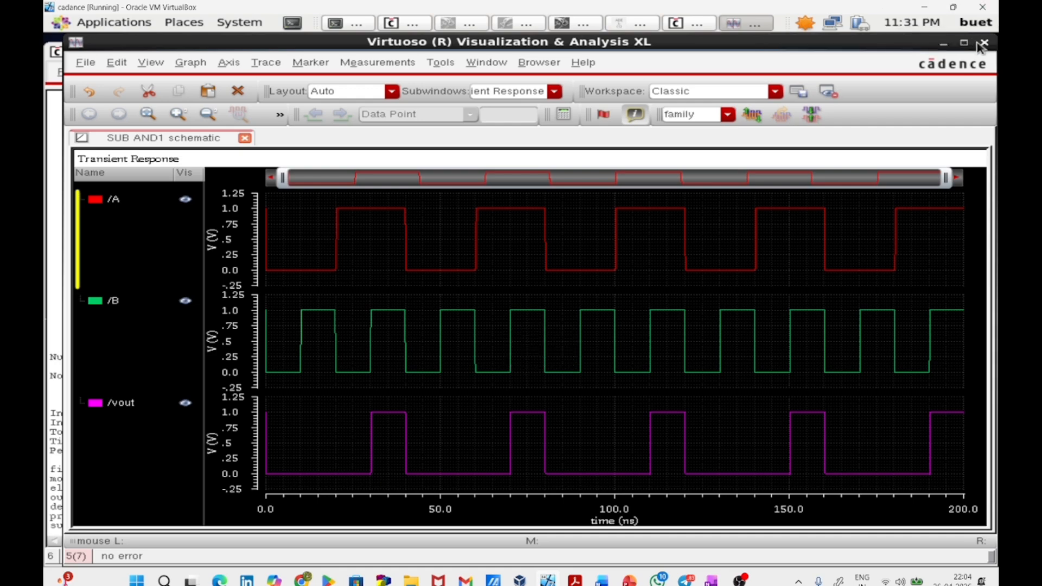
# Minimize the waveform window and rearrange the simulation log, ADE L and AND1 schematic windows so the schematic is accessible
pyautogui.click(942, 43)
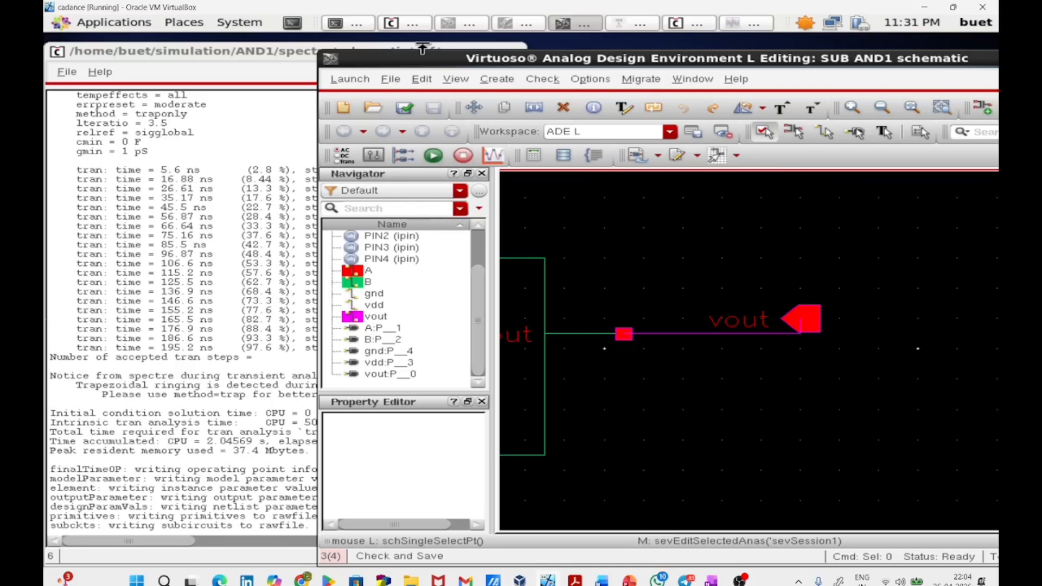
pyautogui.click(258, 56)
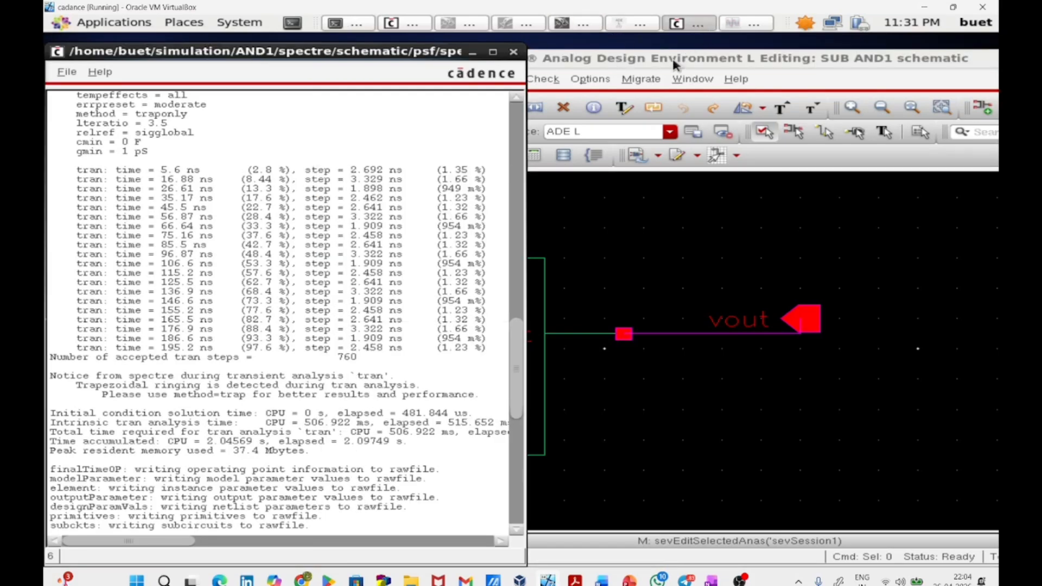
pyautogui.moveTo(673, 60); pyautogui.dragTo(973, 144)
pyautogui.click(589, 213)
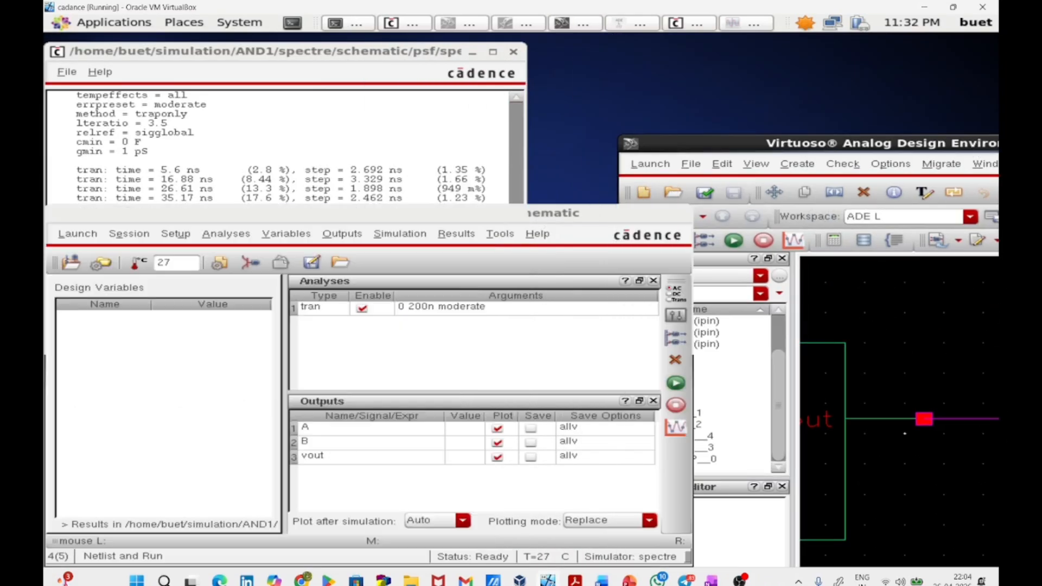
pyautogui.moveTo(539, 215); pyautogui.dragTo(540, 200)
pyautogui.scroll(-1, 855, 267)
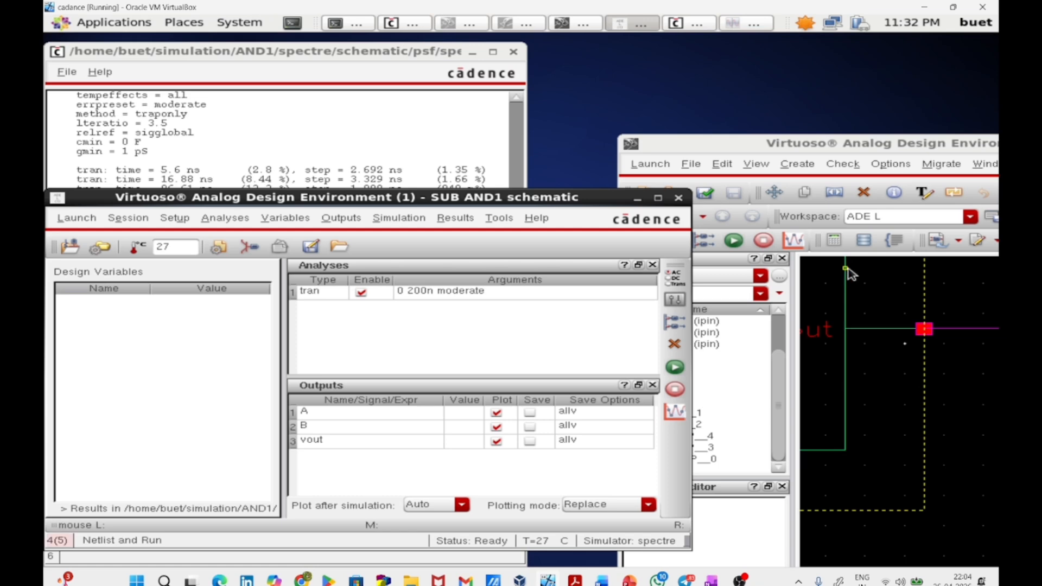
pyautogui.moveTo(845, 147); pyautogui.dragTo(690, 112)
# Delete the A and B input pins from the AND1 schematic
pyautogui.press('f')
pyautogui.moveTo(743, 329); pyautogui.dragTo(814, 479)
pyautogui.rightClick(787, 438)
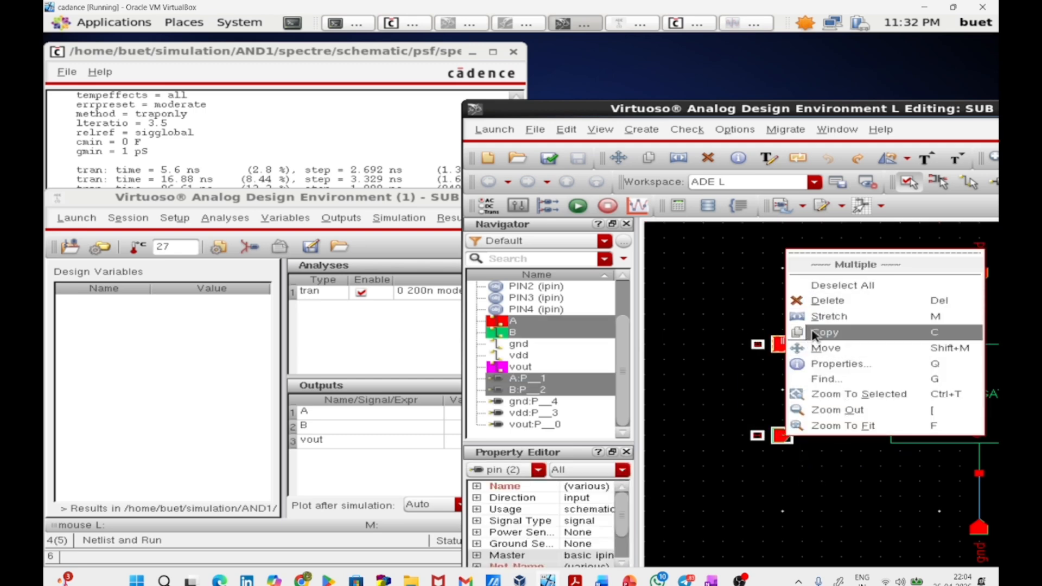
pyautogui.click(826, 300)
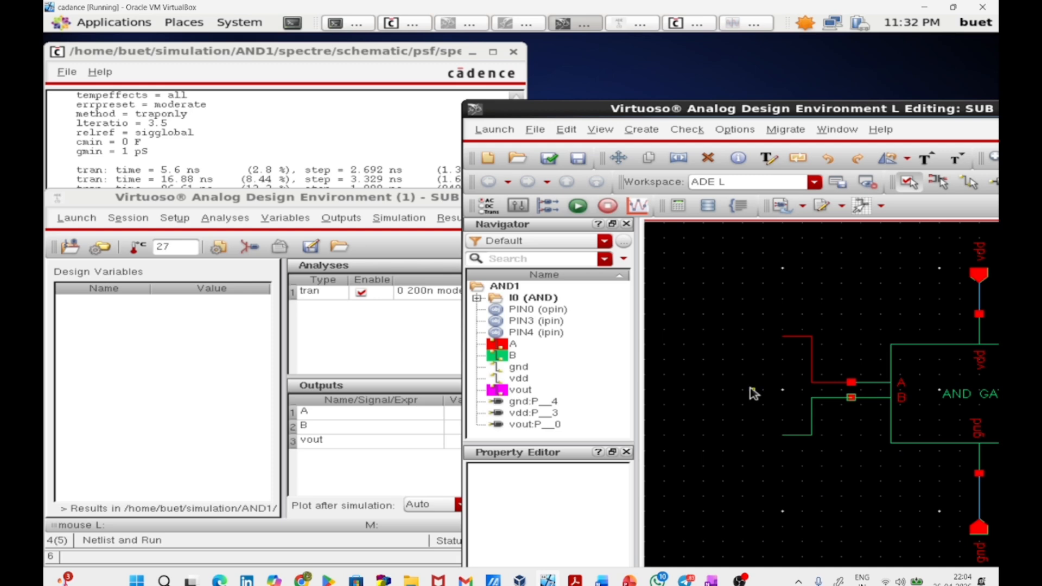
# Choose the symbol view of the vpulse cell from analogLib as the instance to add to the AND1 schematic
pyautogui.press('i')
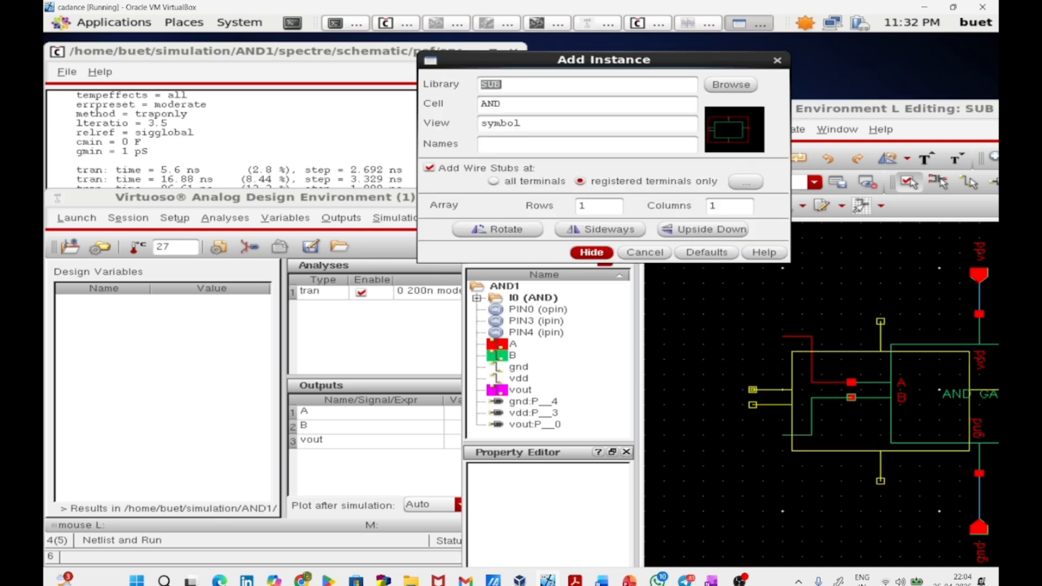
pyautogui.click(752, 88)
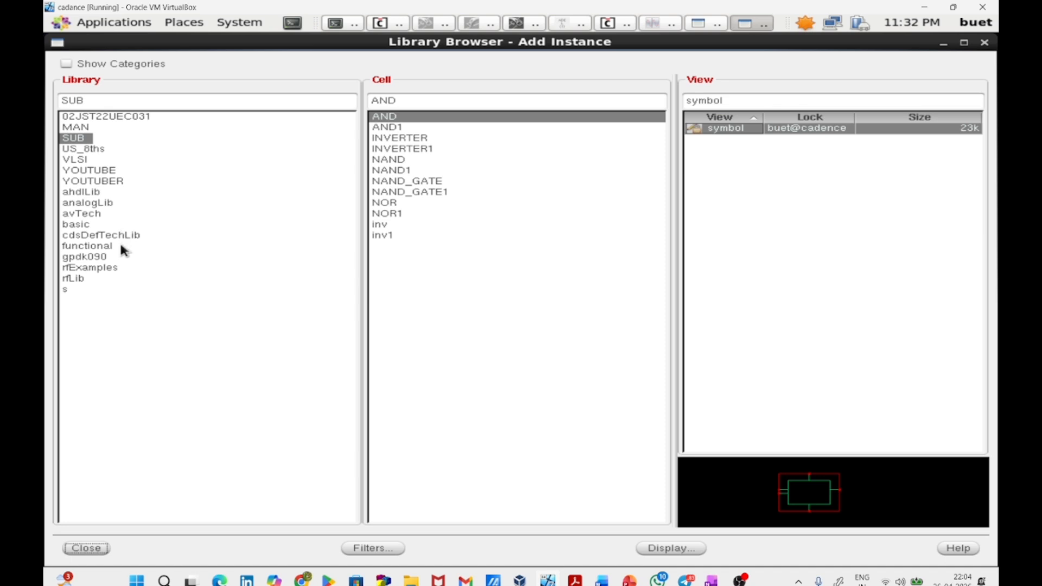
pyautogui.click(90, 204)
pyautogui.click(399, 100)
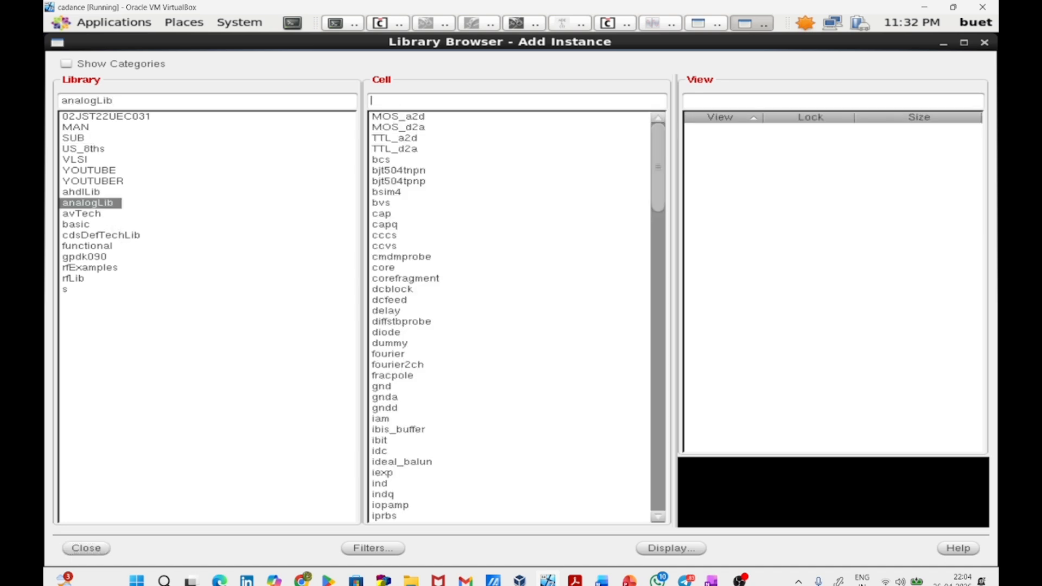
pyautogui.write('vp')
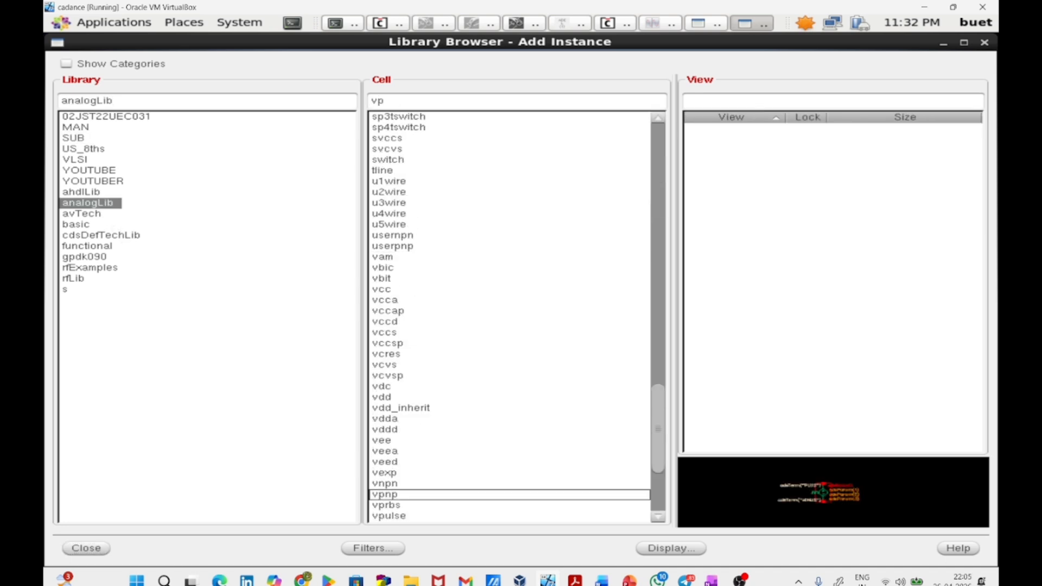
pyautogui.write('ulse')
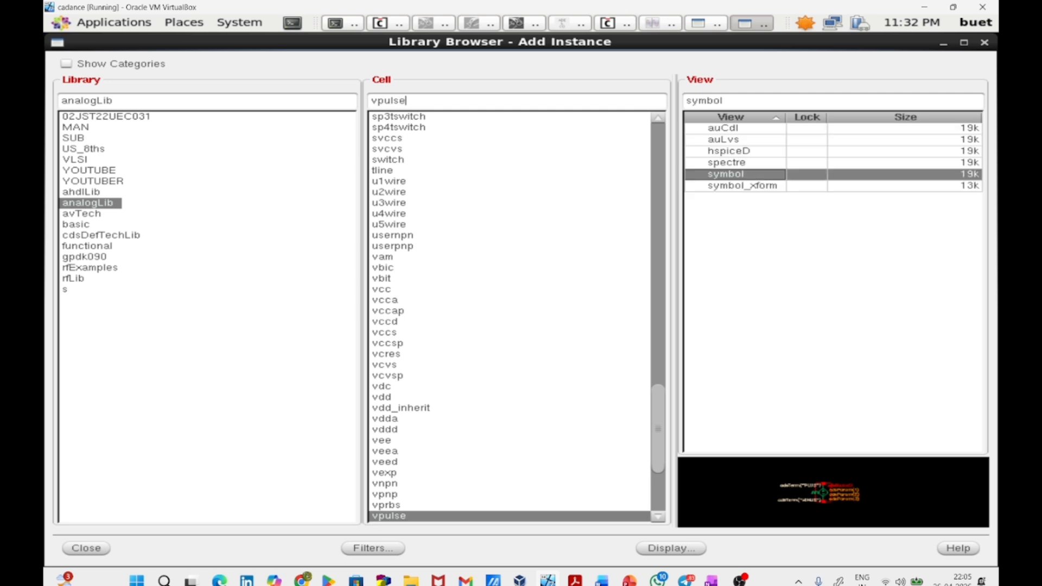
pyautogui.press('Return')
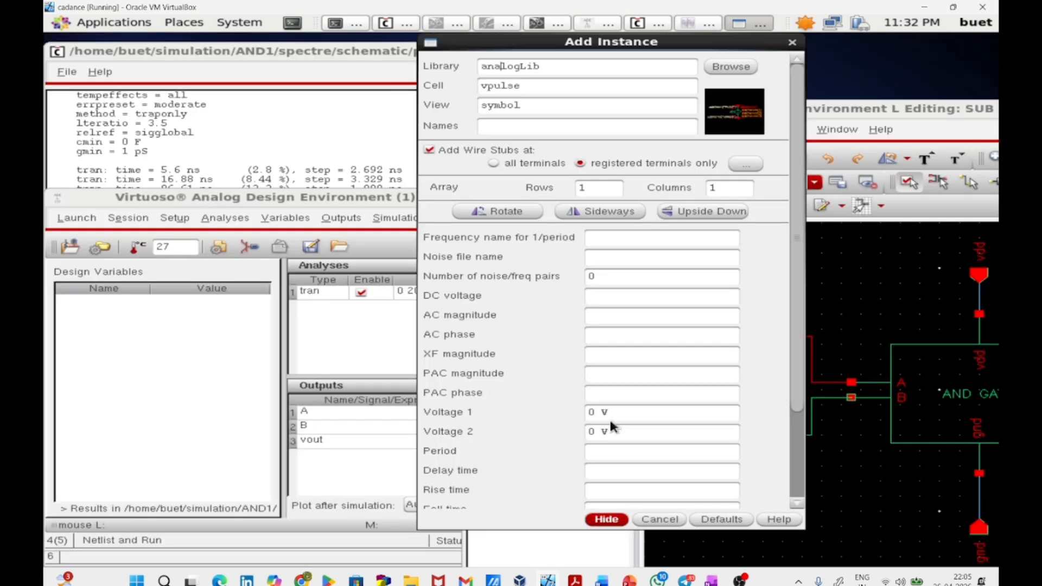
# Set the vpulse source's Voltage 2 to 1 V, period to 40n and pulse width to 20n, and place it beside the gate's open input wires
pyautogui.click(595, 432)
pyautogui.press('BackSpace')
pyautogui.write('40n')
pyautogui.press('Tab')
pyautogui.press('Tab')
pyautogui.press('Tab')
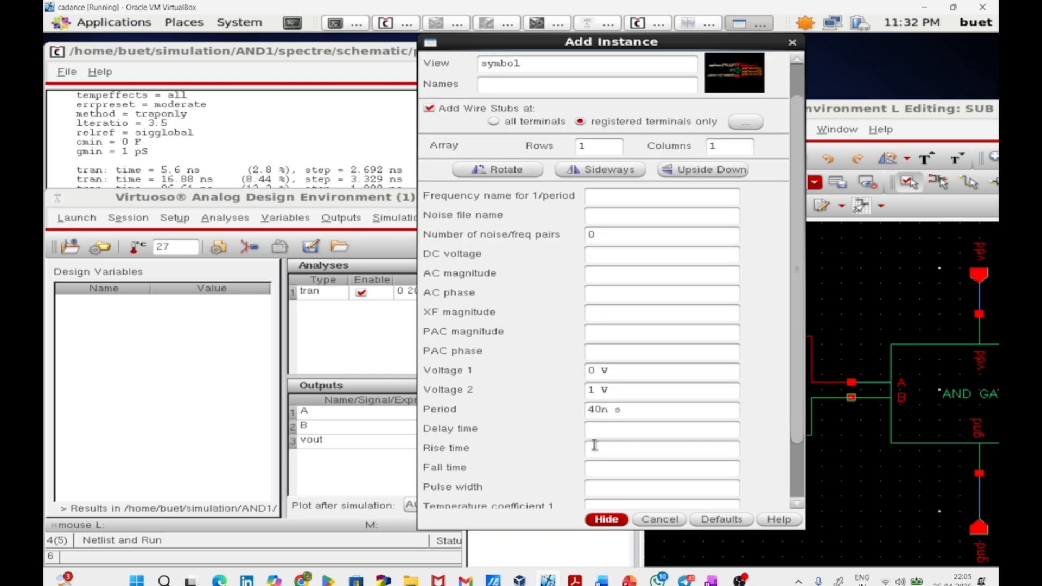
pyautogui.write('20n')
pyautogui.click(603, 520)
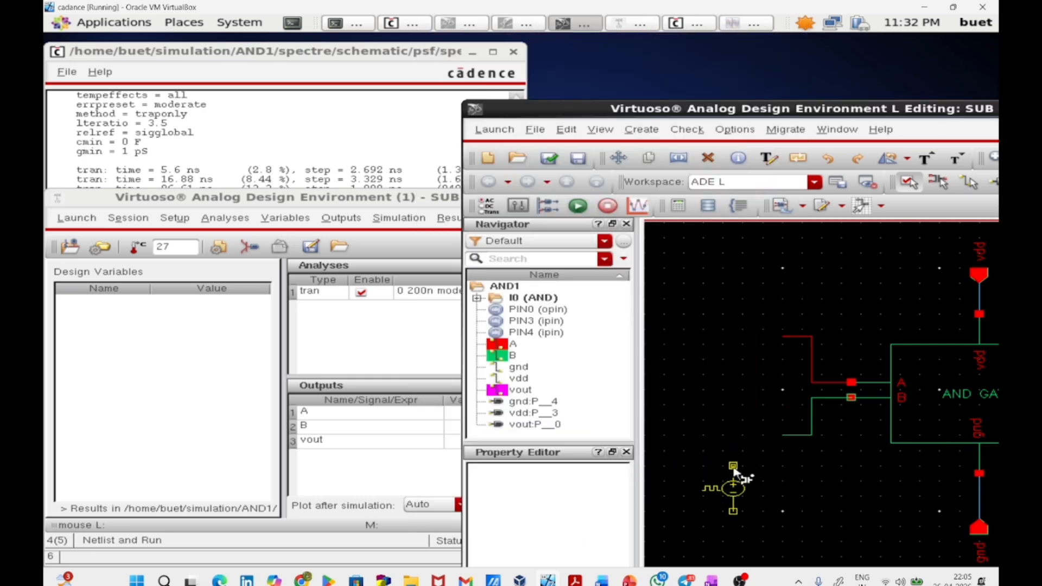
pyautogui.click(723, 435)
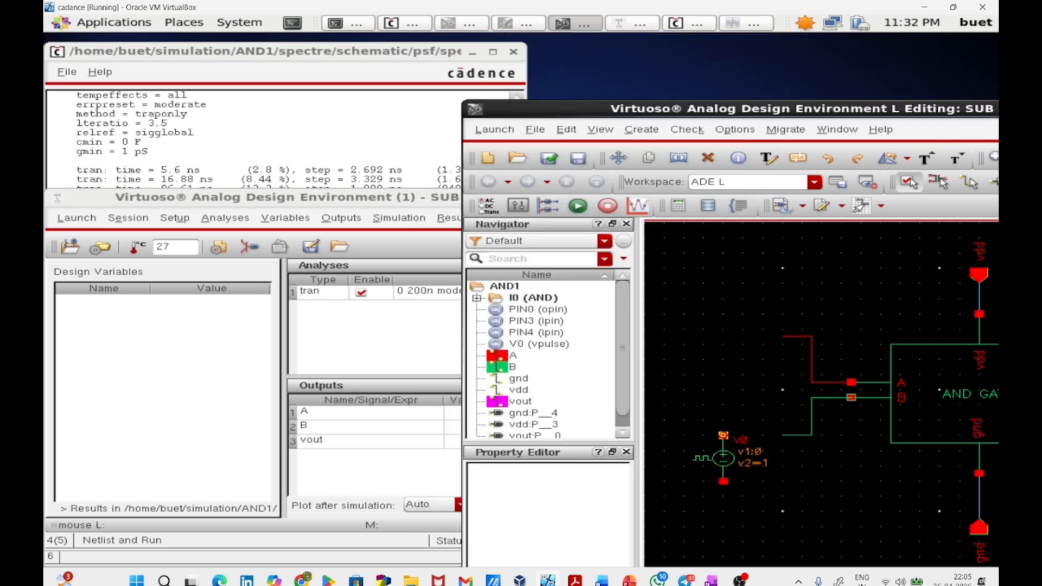
# Wire the open ends of the A and B input wires together and join them to the vpulse source's positive terminal
pyautogui.click(782, 336)
pyautogui.click(782, 434)
pyautogui.click(723, 435)
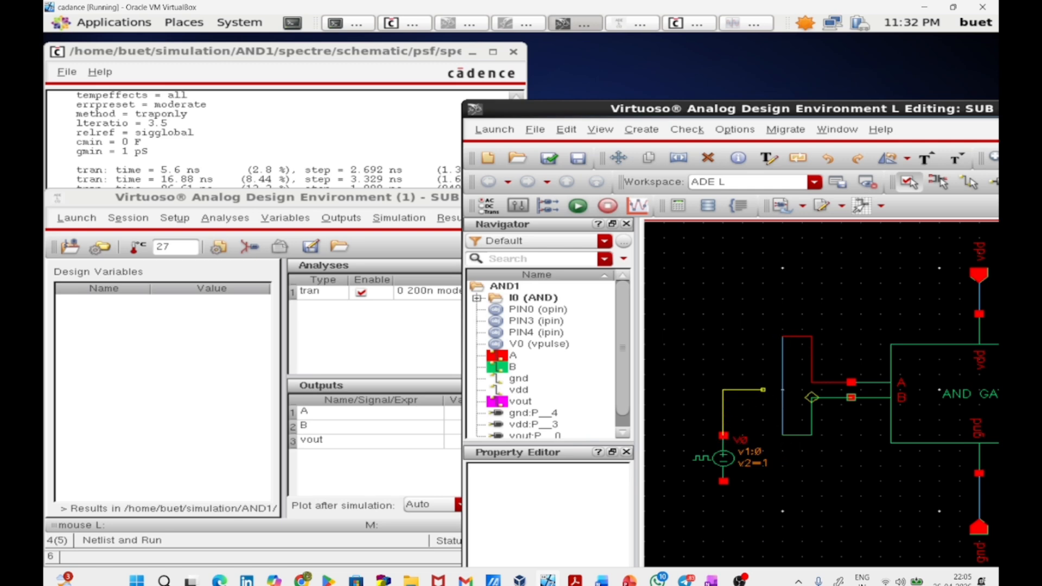
pyautogui.click(782, 382)
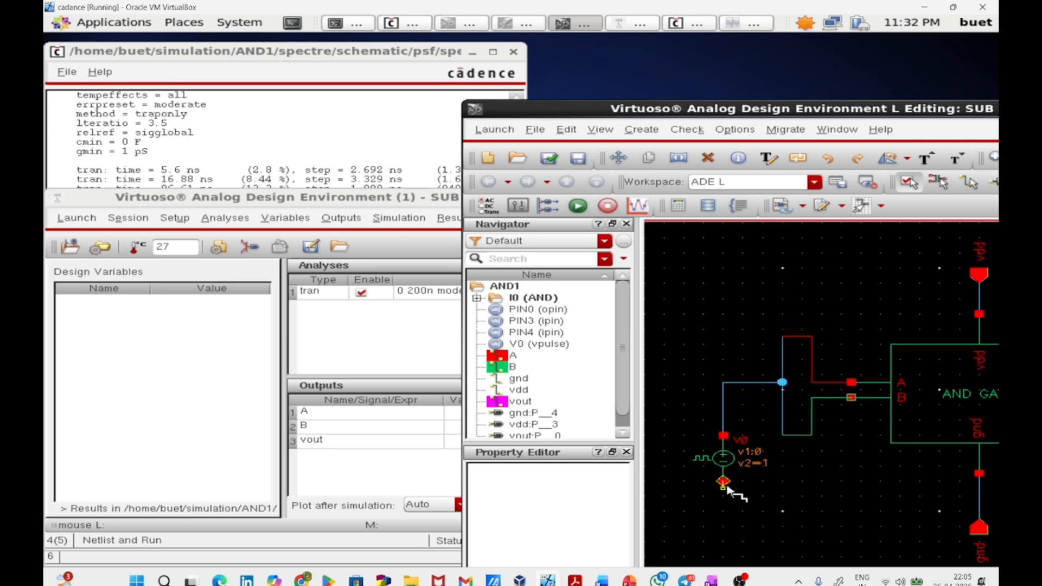
# Wire the vpulse source's negative terminal to the gnd net, and check and save the AND1 schematic
pyautogui.click(725, 482)
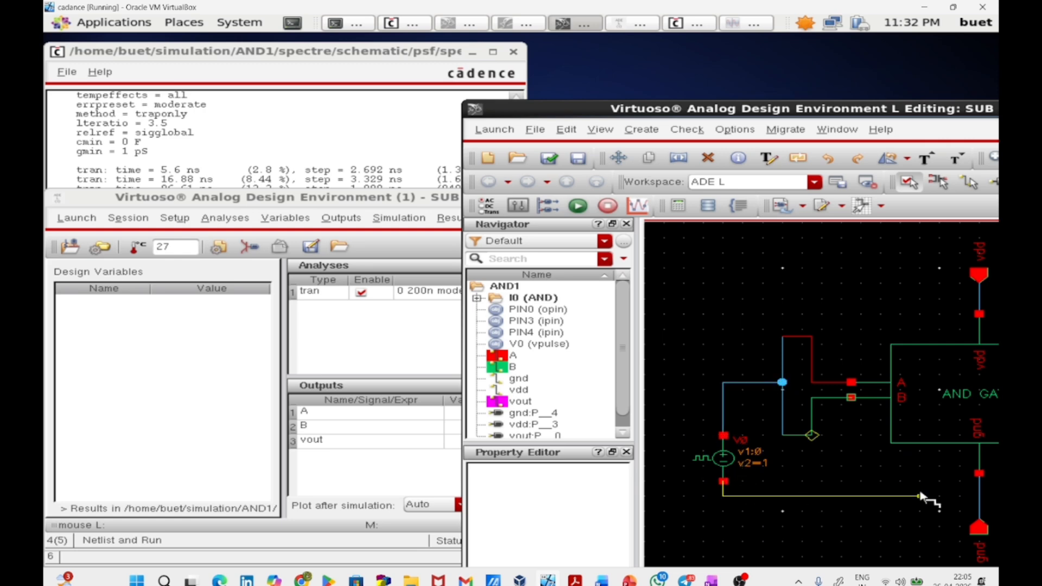
pyautogui.click(978, 493)
pyautogui.press('Escape')
pyautogui.press('f')
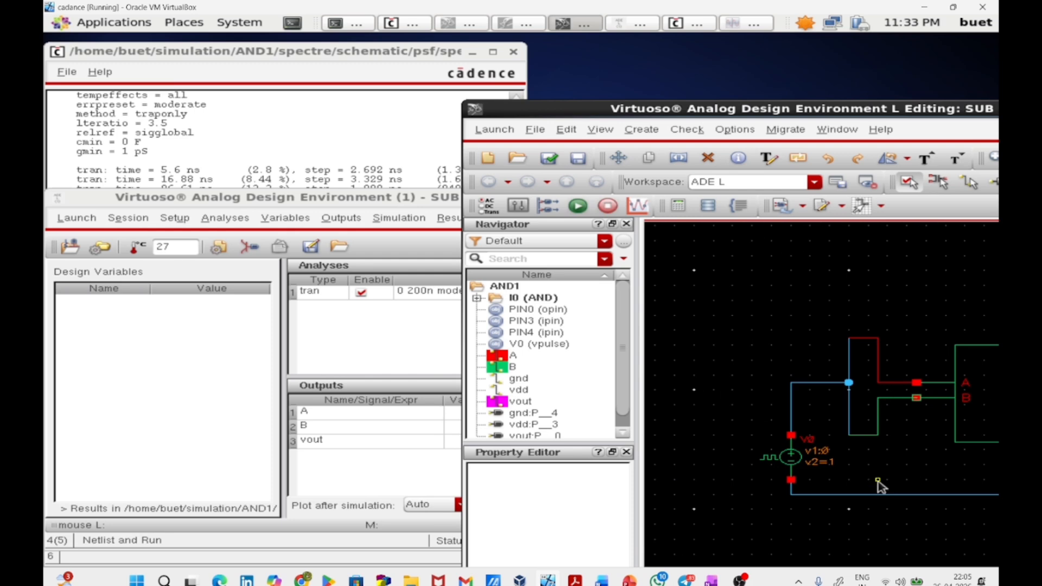
pyautogui.click(558, 163)
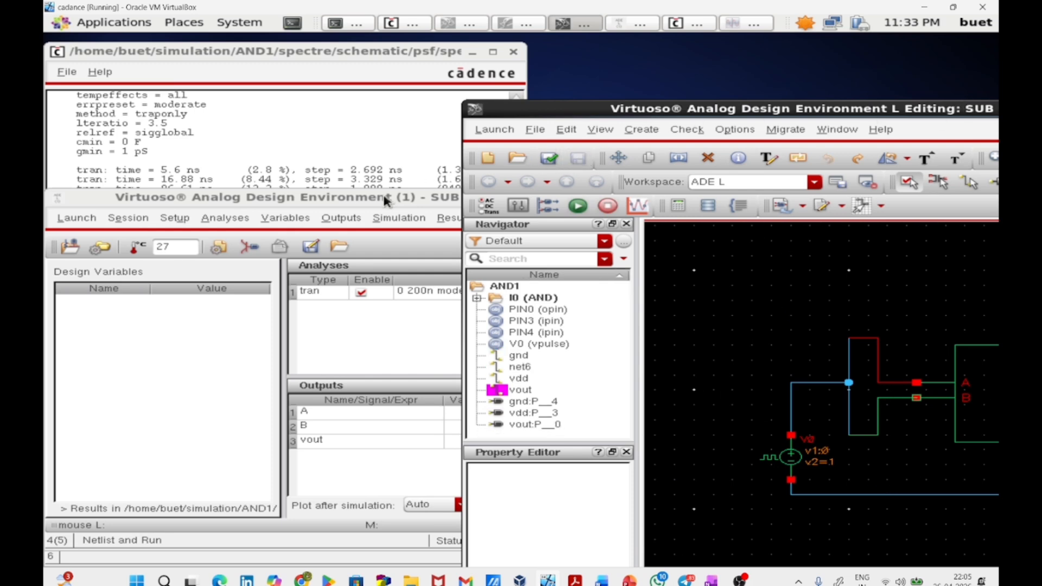
# Rearrange the ADE L and simulation log windows and bring up the CDS.log window to review the schematic check messages
pyautogui.moveTo(385, 201); pyautogui.dragTo(612, 114)
pyautogui.click(275, 57)
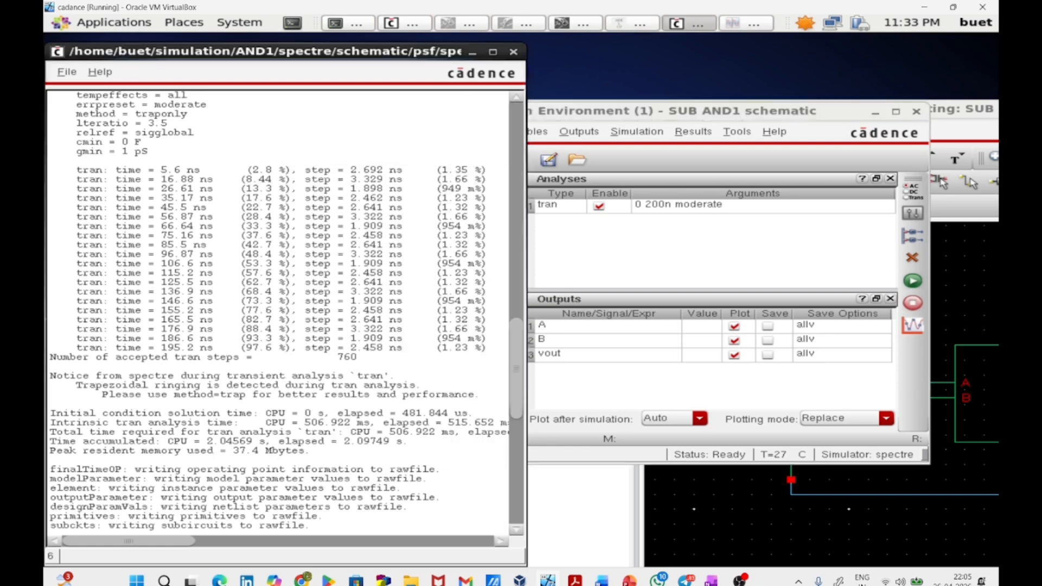
pyautogui.moveTo(191, 56); pyautogui.dragTo(299, 520)
pyautogui.click(267, 492)
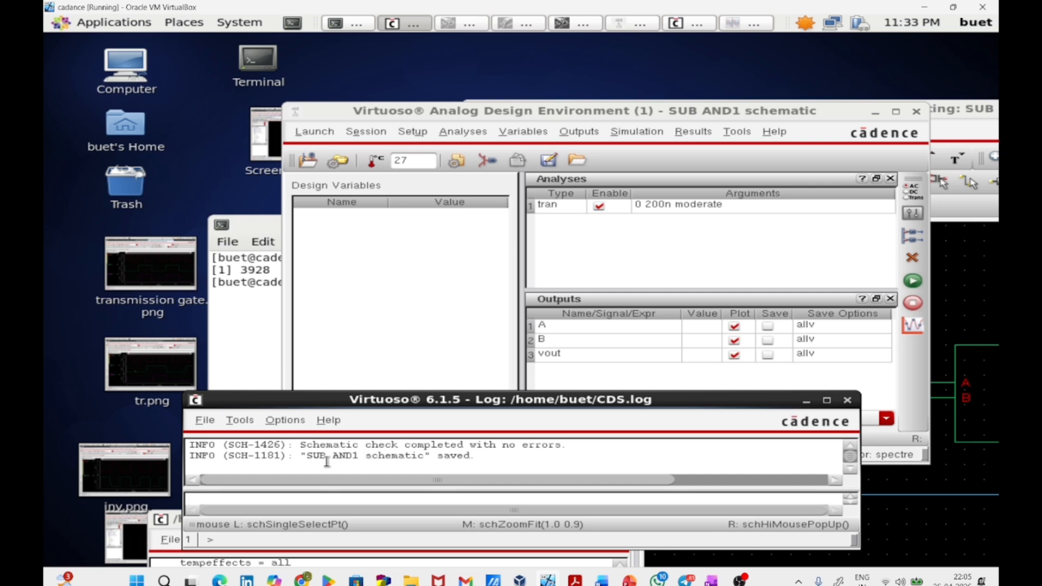
# Delete the A, B and vout entries from the ADE L outputs
pyautogui.click(912, 259)
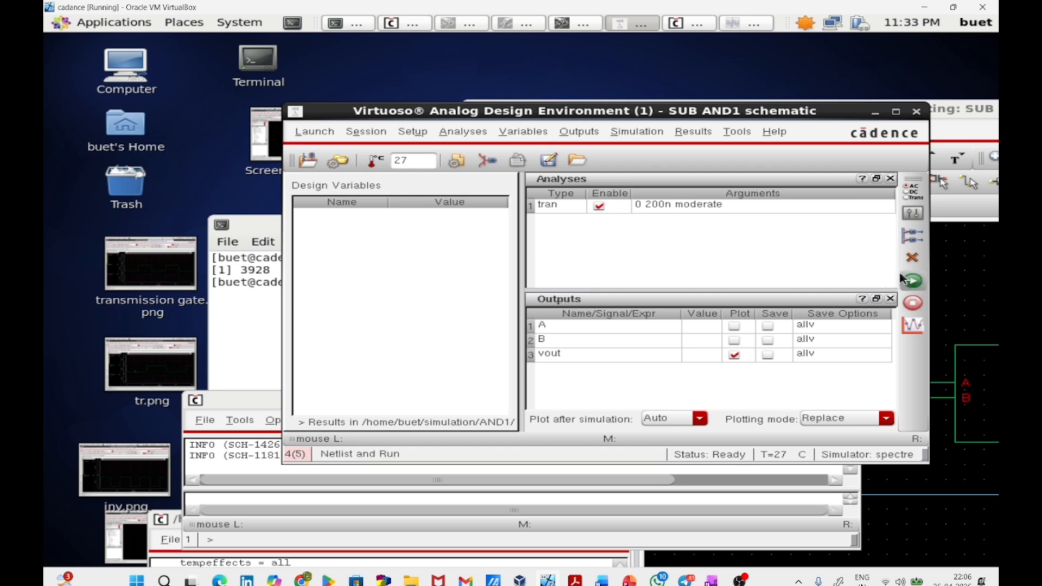
pyautogui.click(601, 324)
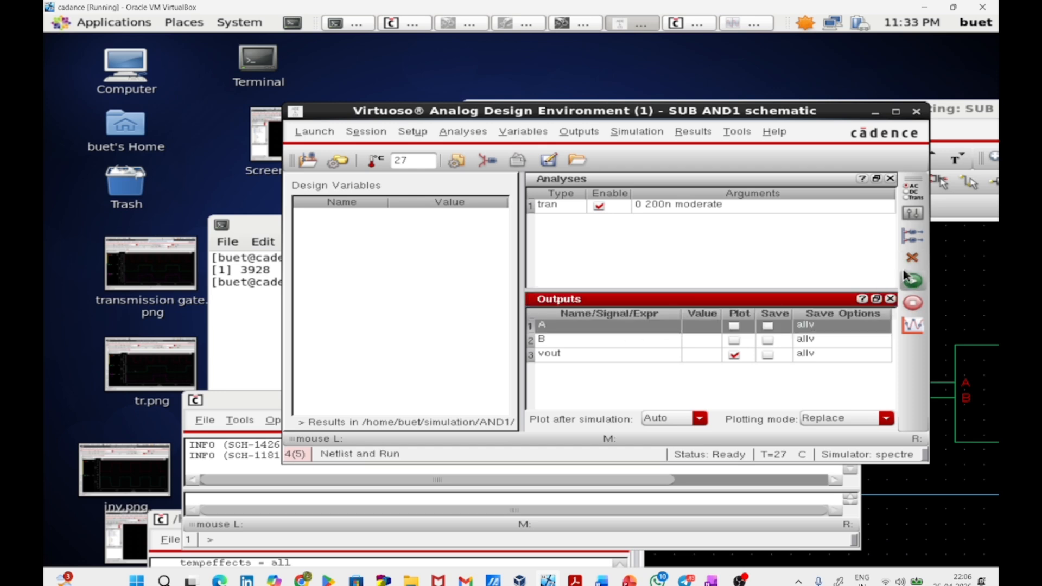
pyautogui.click(912, 257)
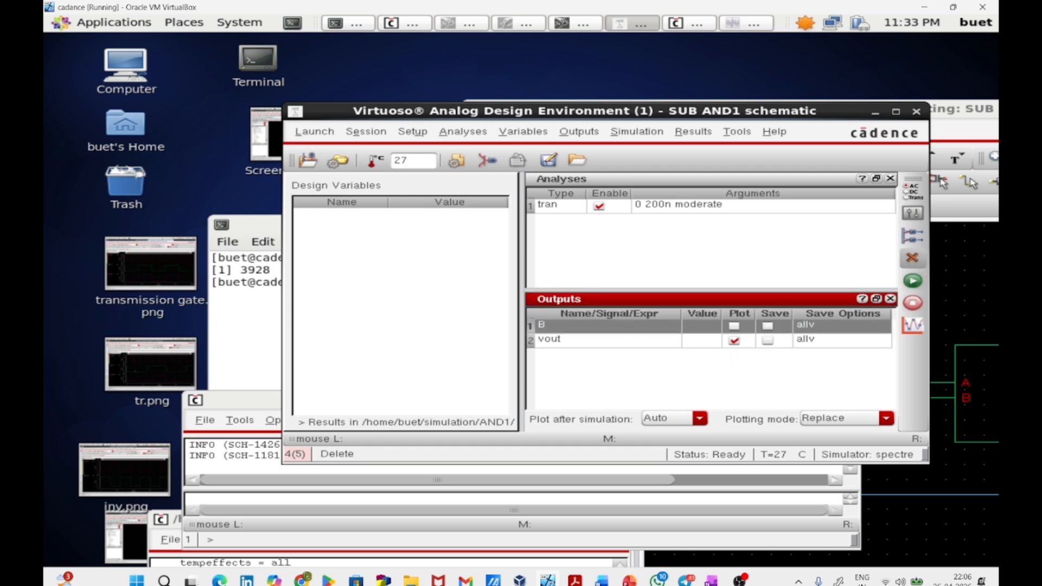
pyautogui.click(913, 258)
pyautogui.click(915, 260)
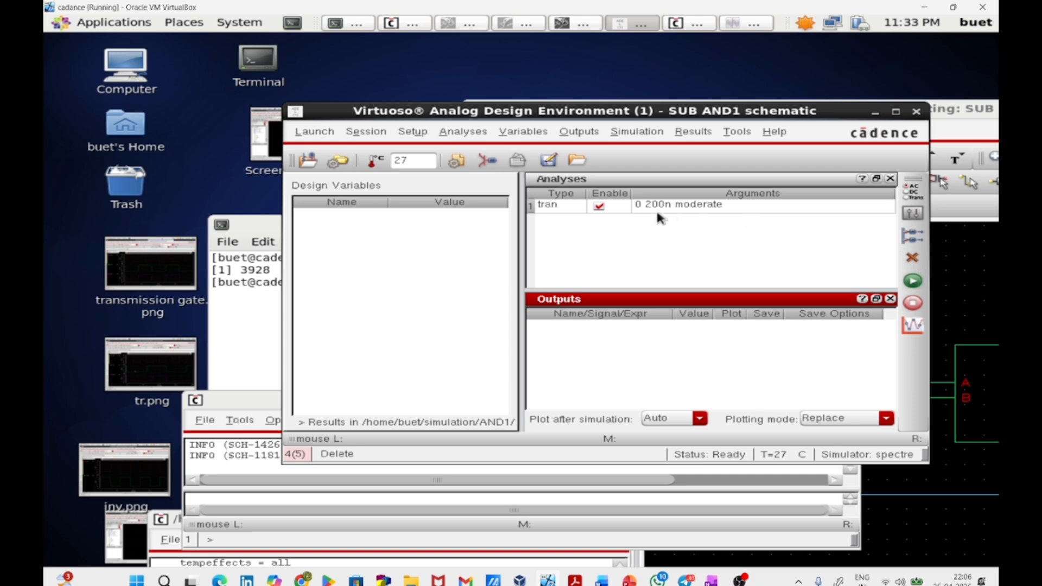
# Disable the tran analysis and start a dc analysis with Save DC Operating Point enabled and Component Parameter as sweep variable
pyautogui.click(599, 205)
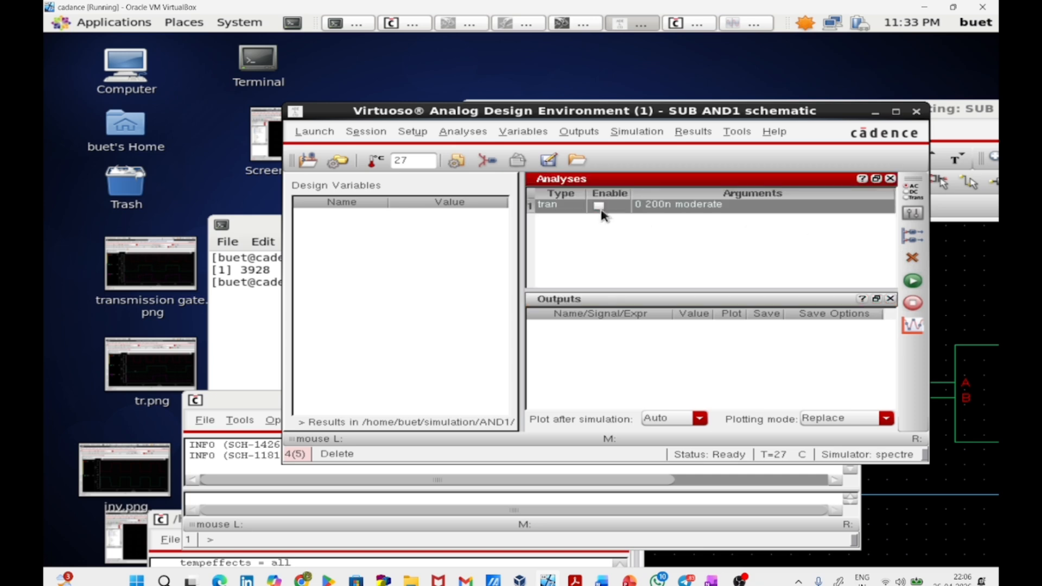
pyautogui.click(463, 131)
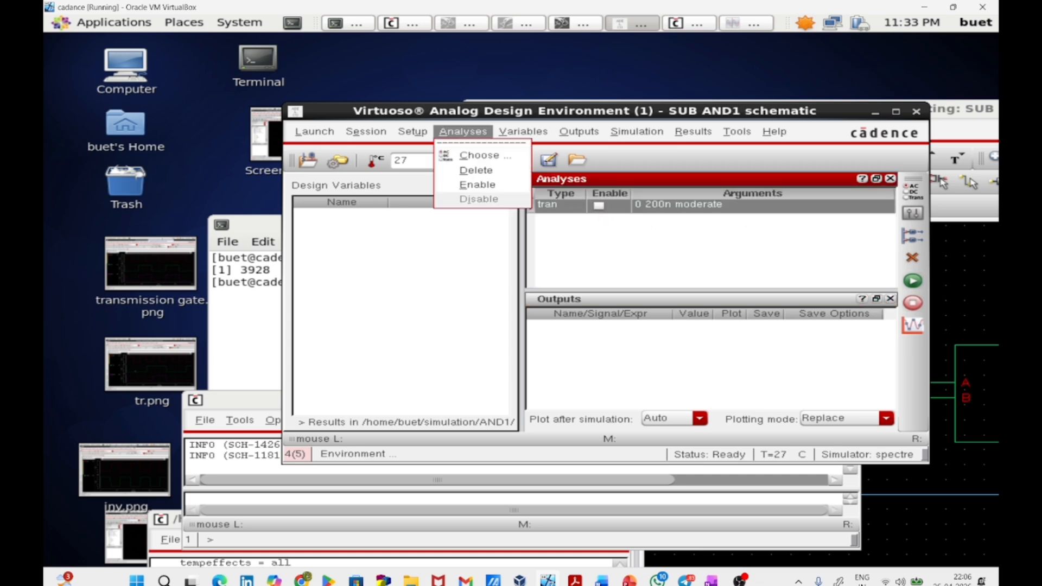
pyautogui.click(480, 155)
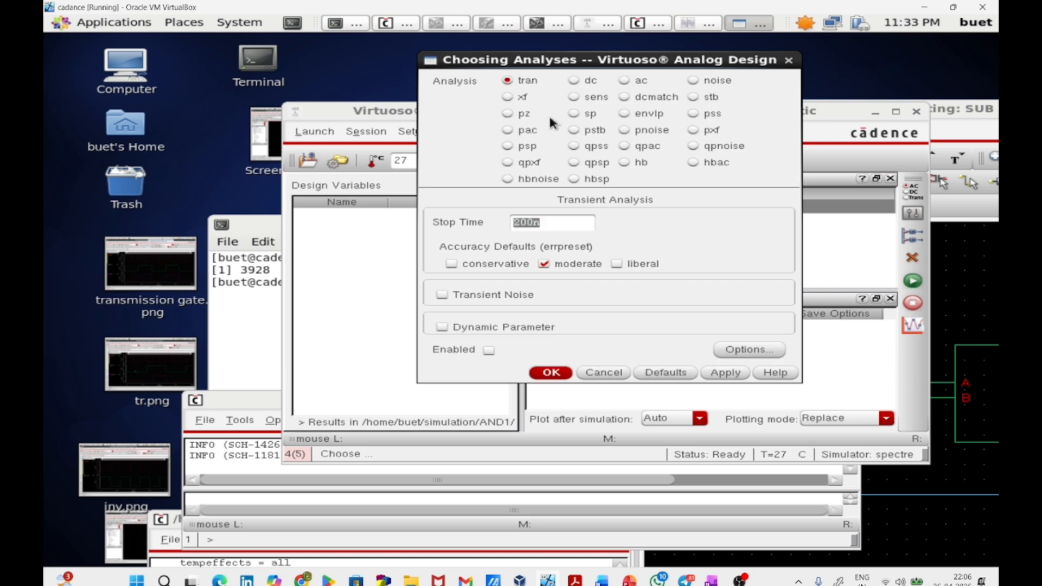
pyautogui.click(573, 81)
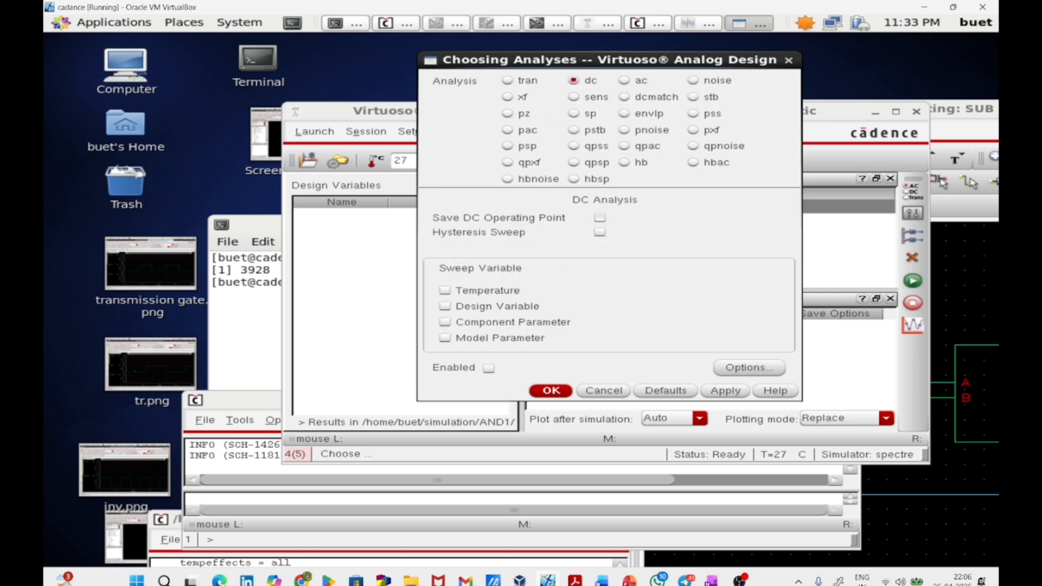
pyautogui.click(599, 218)
pyautogui.click(503, 322)
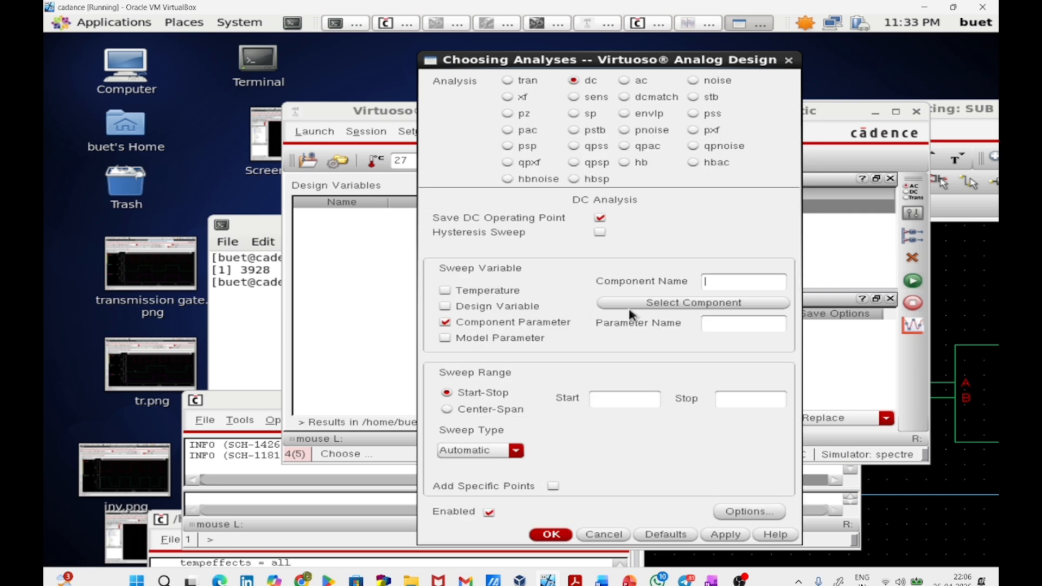
# Select the vpulse source V0 in the schematic and its dc (DC voltage) parameter as the component parameter to sweep
pyautogui.click(671, 303)
pyautogui.click(790, 457)
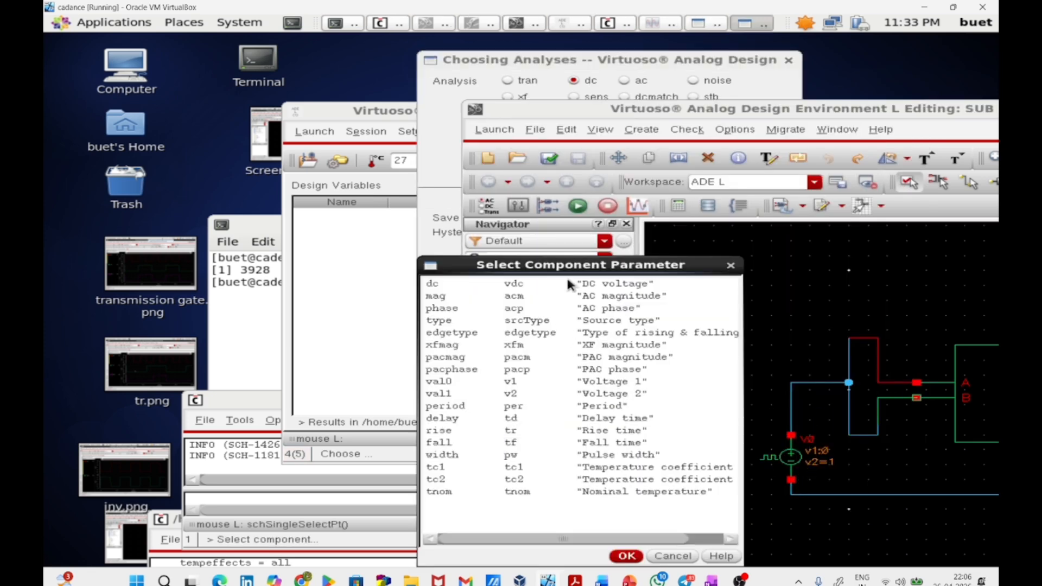
pyautogui.click(570, 283)
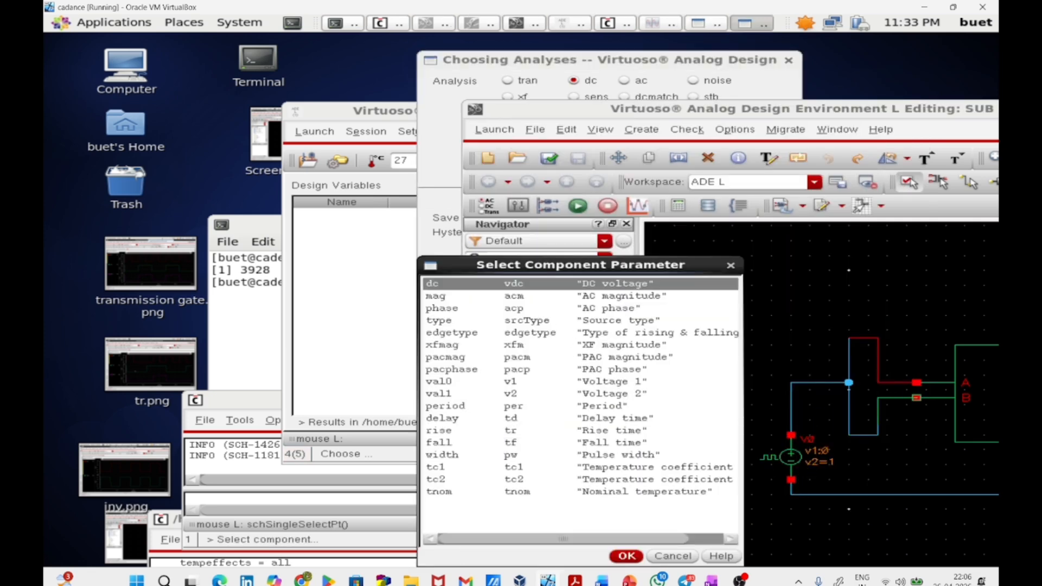
pyautogui.click(624, 557)
pyautogui.click(444, 162)
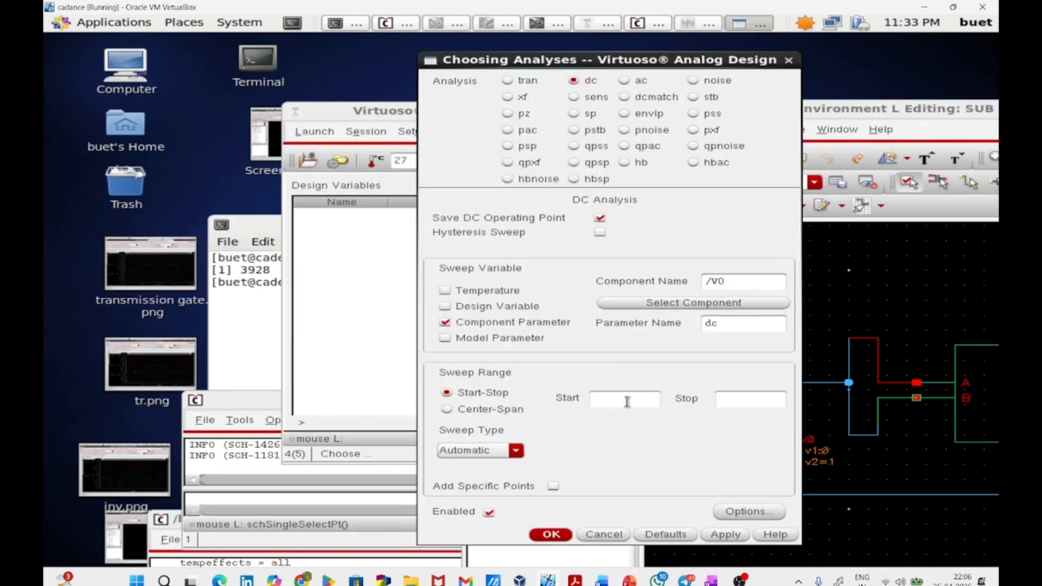
# Set the dc sweep range from 0 to 1 and accept the analysis
pyautogui.click(595, 397)
pyautogui.write('0')
pyautogui.press('Tab')
pyautogui.write('1')
pyautogui.click(551, 535)
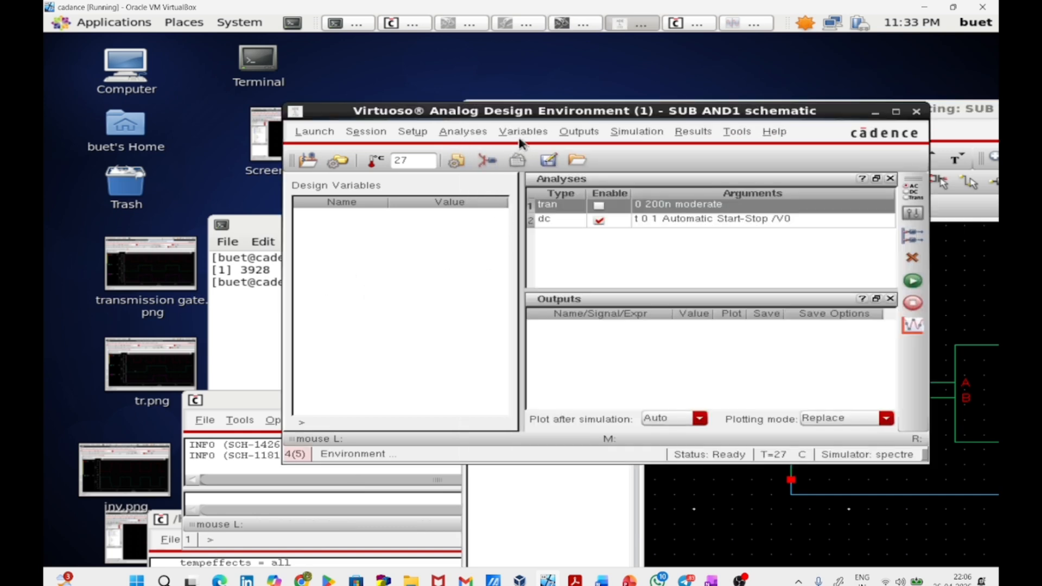
# Select the gate's joined input net and the vout net on the schematic as outputs to plot
pyautogui.click(566, 134)
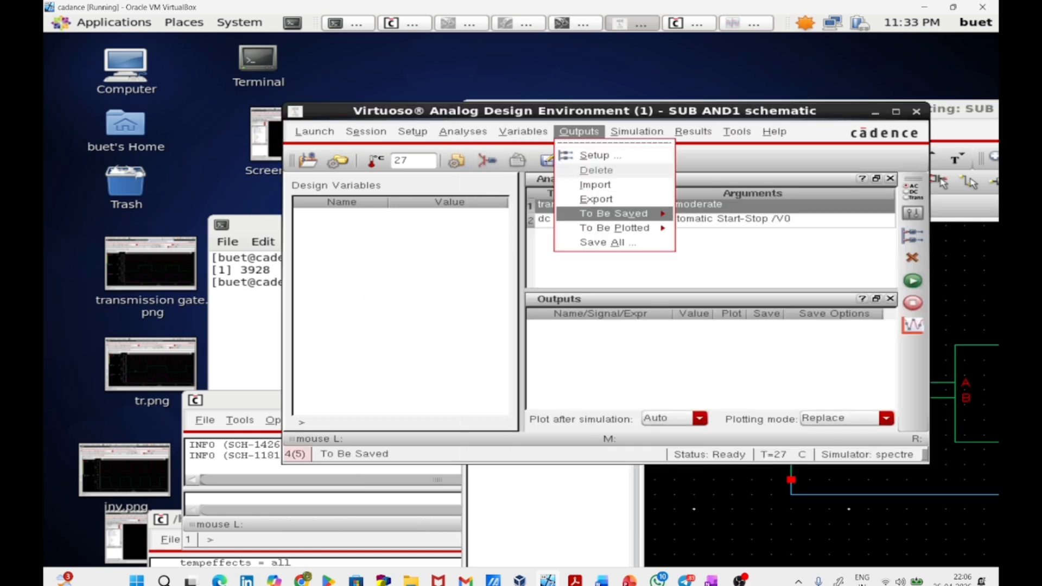
pyautogui.moveTo(624, 228)
pyautogui.click(687, 243)
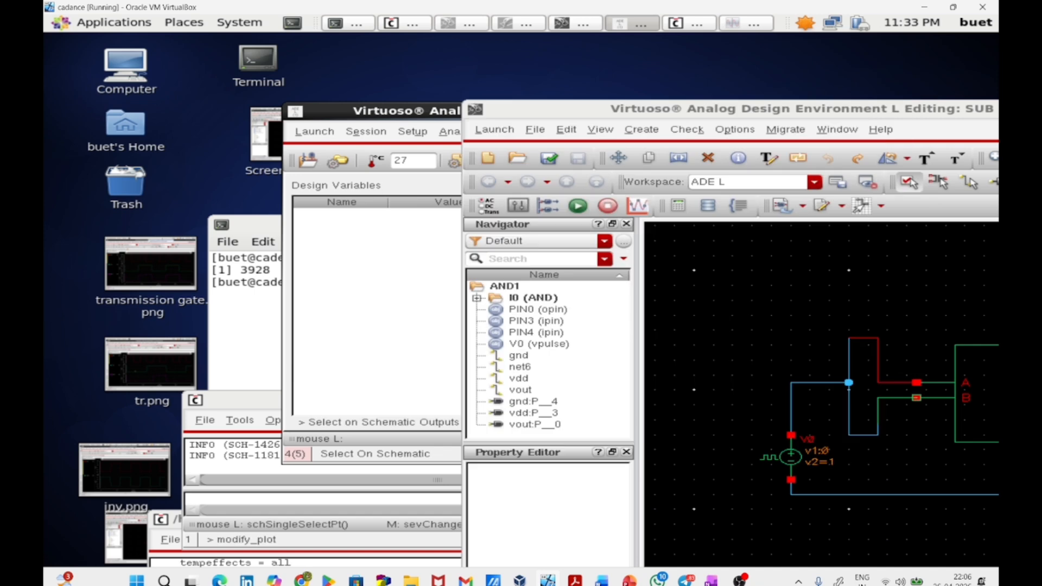
pyautogui.click(803, 386)
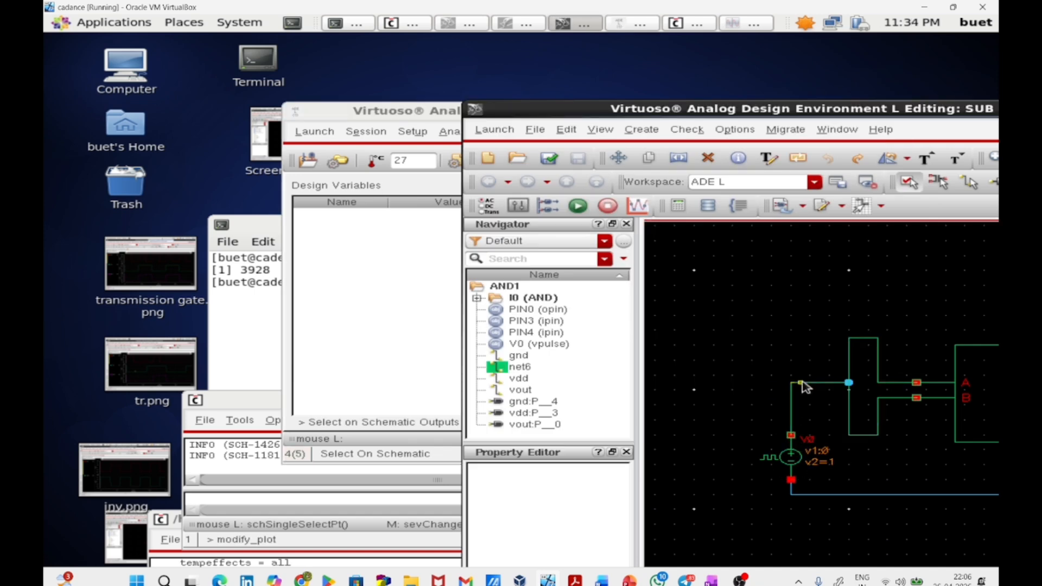
pyautogui.scroll(-4, 802, 382)
pyautogui.scroll(2, 868, 400)
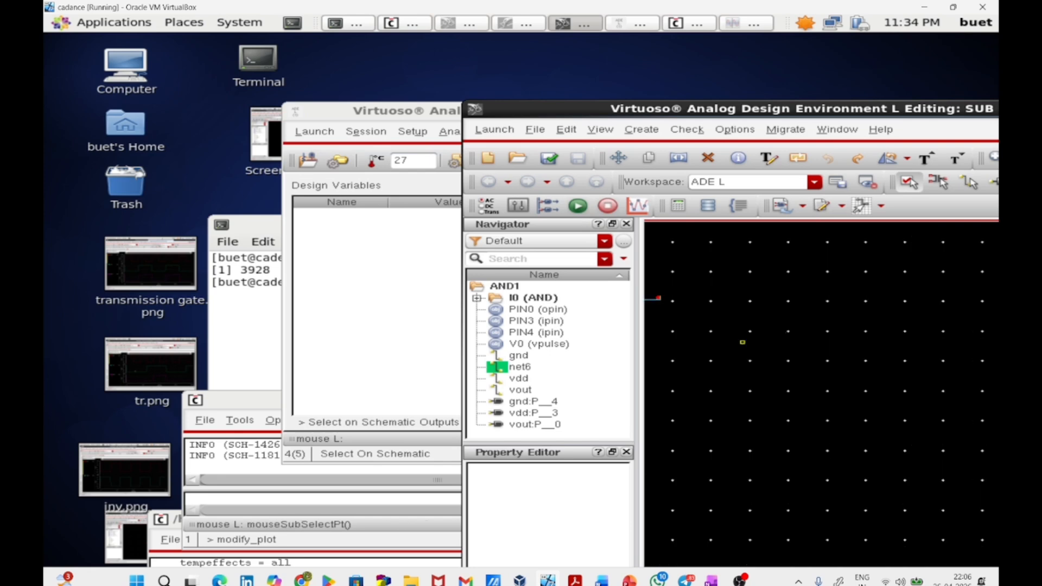
pyautogui.scroll(2, 742, 342)
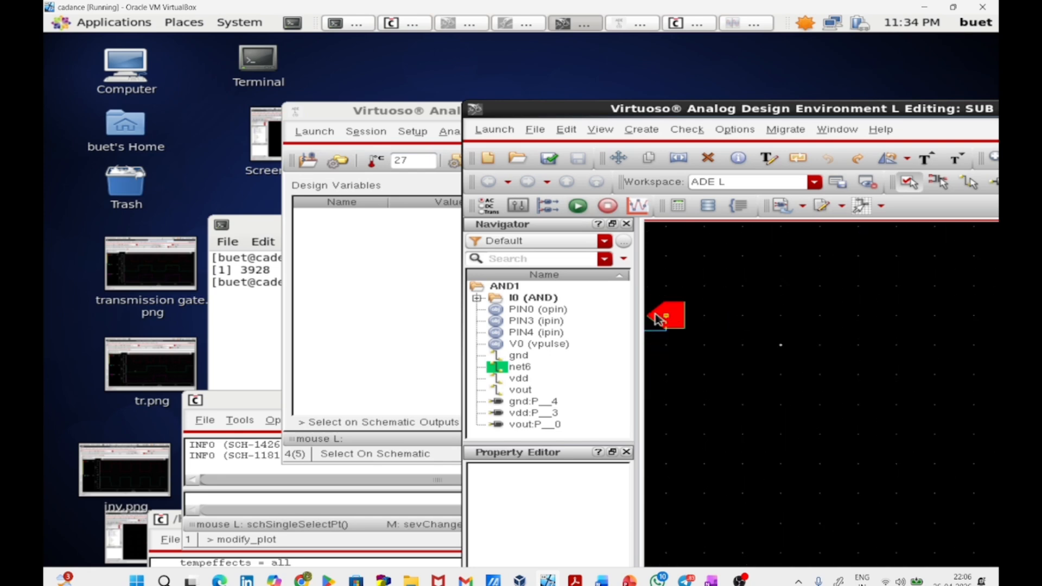
pyautogui.click(663, 319)
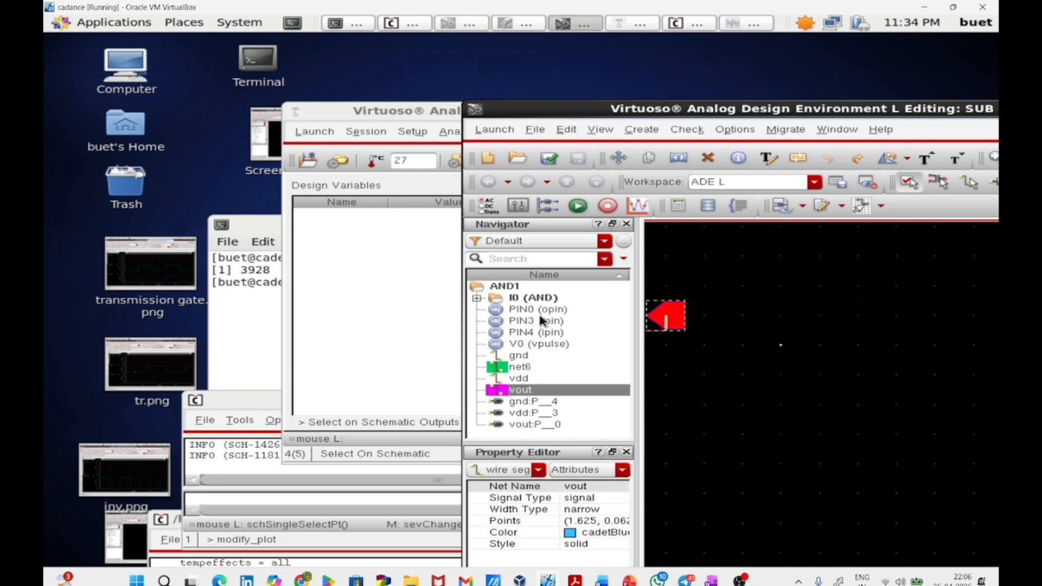
# Return to the ADE L window and netlist and run the dc simulation
pyautogui.click(337, 327)
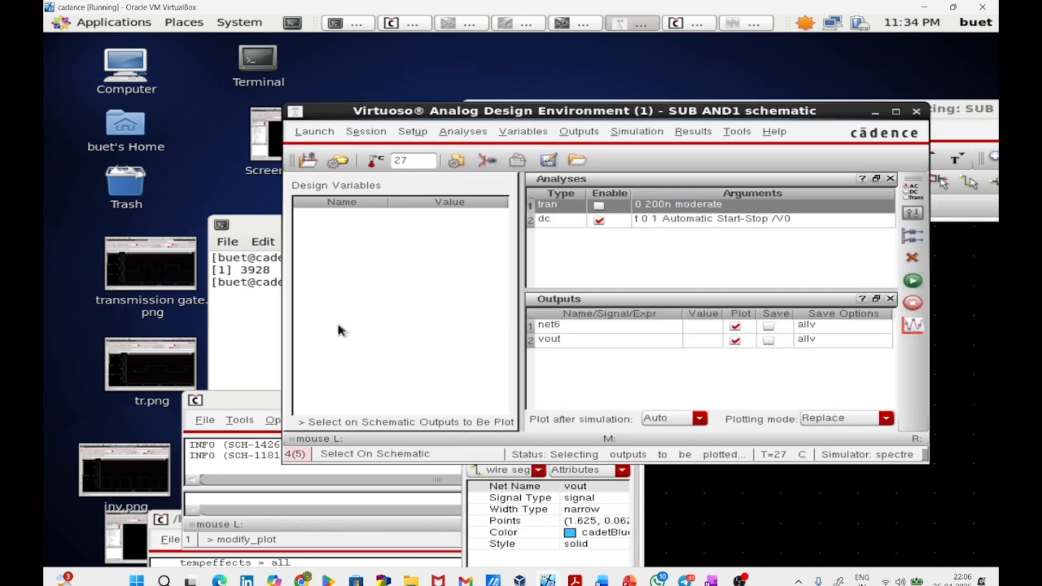
pyautogui.click(913, 281)
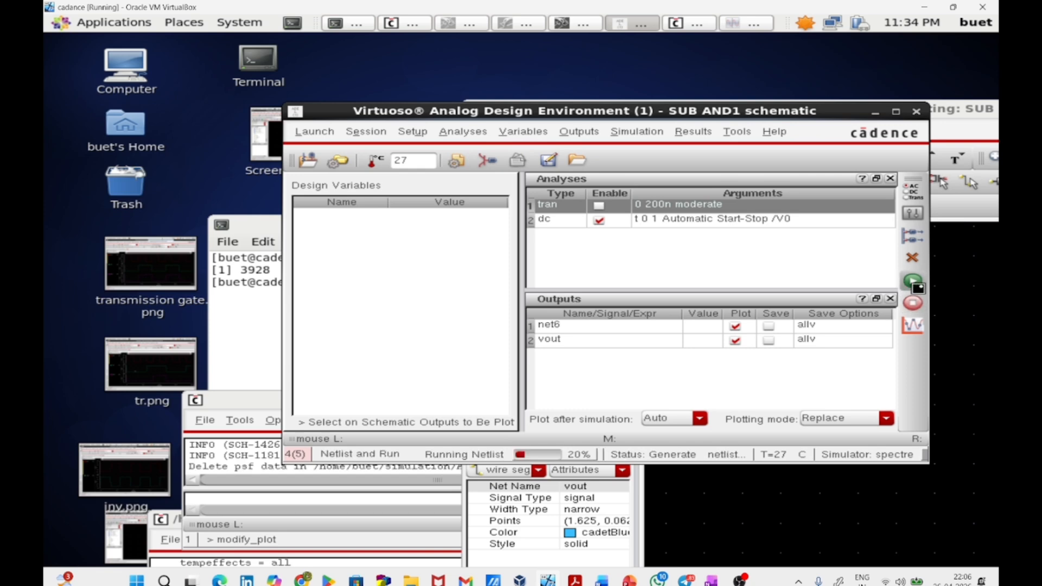